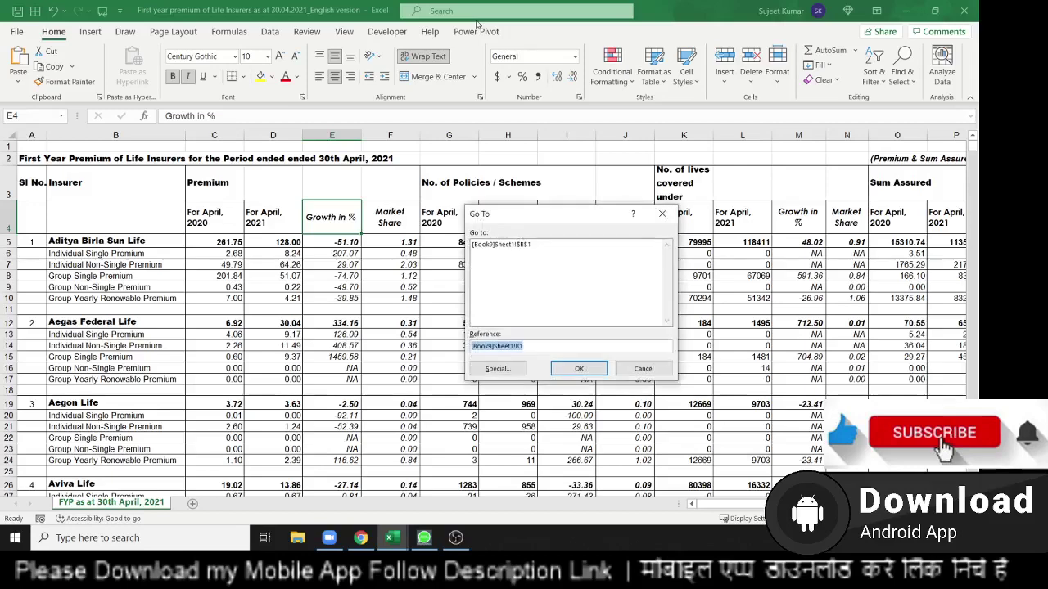
Close the Go To dialog so the FYP sheet's insurer premium table is visible
key("Escape")
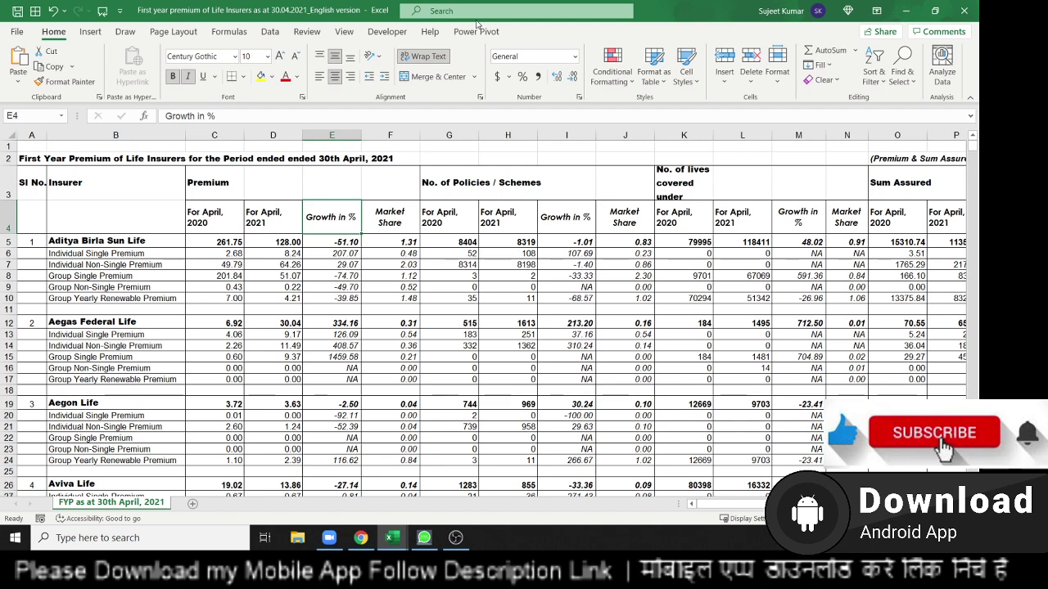
Select header rows 3 and 4 of the FYP table and copy them
key("Left")
key("Left")
key("Left")
key("Left")
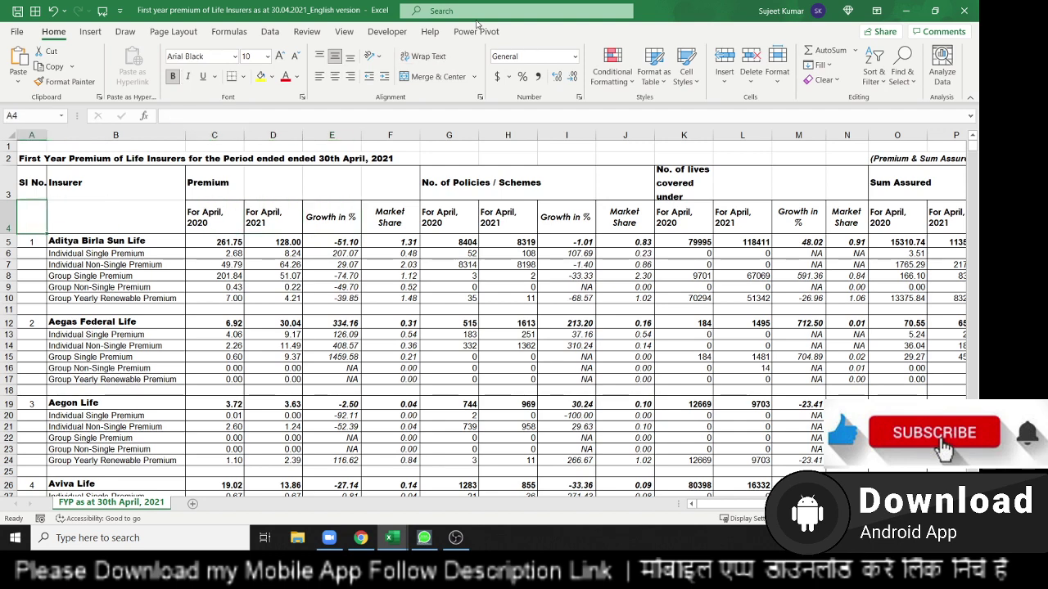
key("Down")
key("Down")
key("Down")
key("Down")
key("Down")
key("Down")
key("Down")
key("Down")
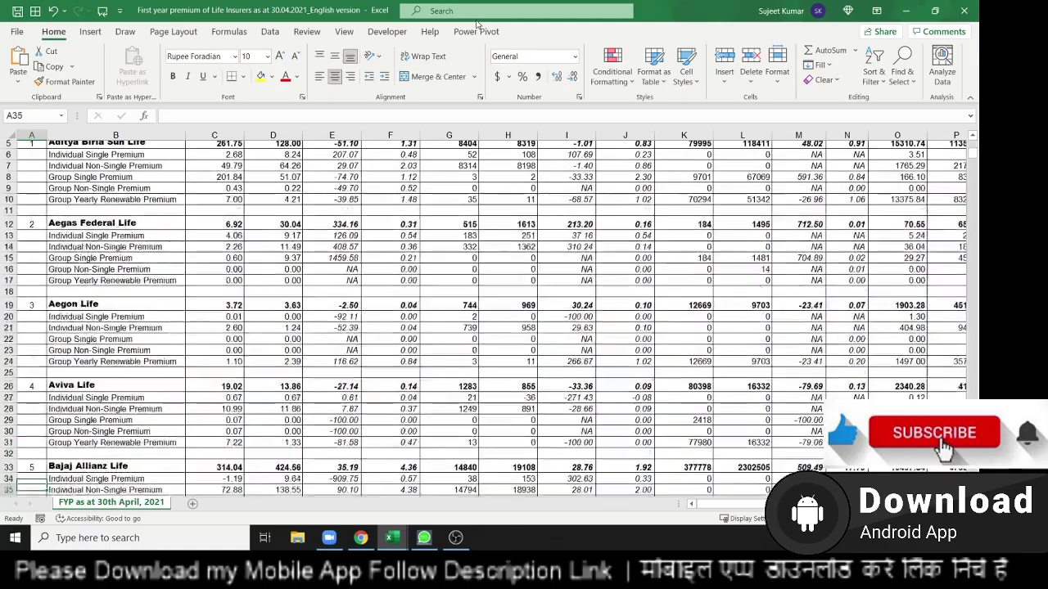
key("Down")
key("Down")
key("Down")
key("Down")
key("Down")
key("Down")
key("Down")
key("Down")
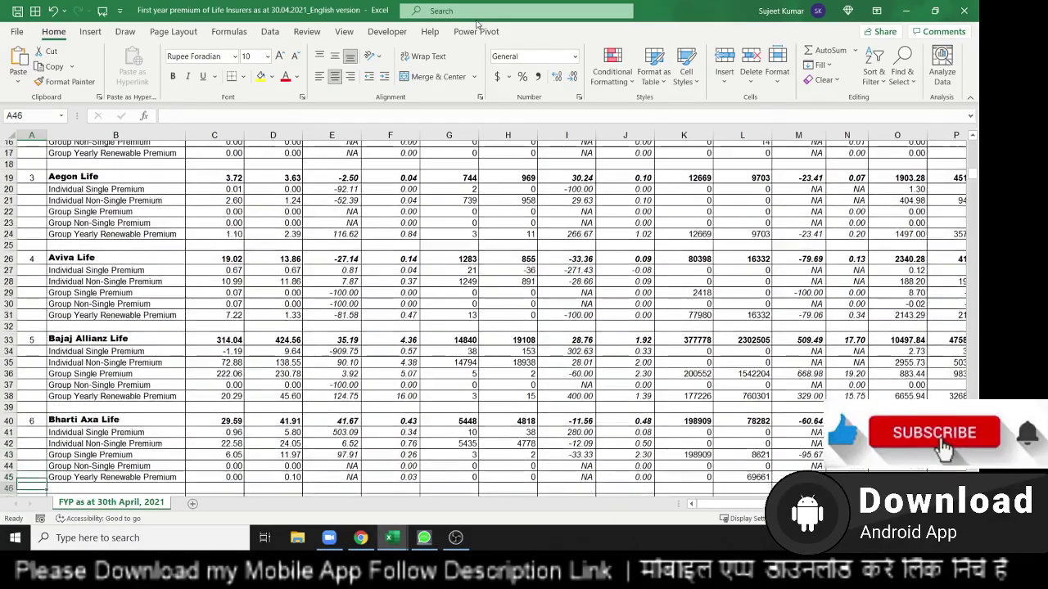
key("Down")
key("Down")
key("Down")
key("Up")
key("Up")
key("Up")
key("Up")
key("Up")
key("Up")
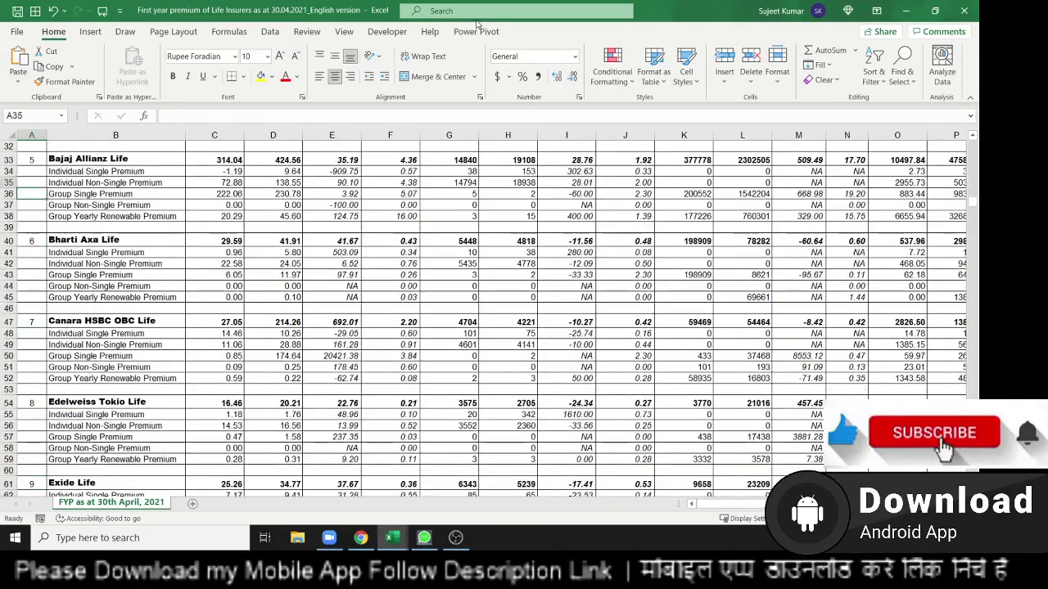
key("Up")
key("Up")
key("Up")
key("Up")
key("Up")
key("Up")
key("Up")
key("Up")
key("Up")
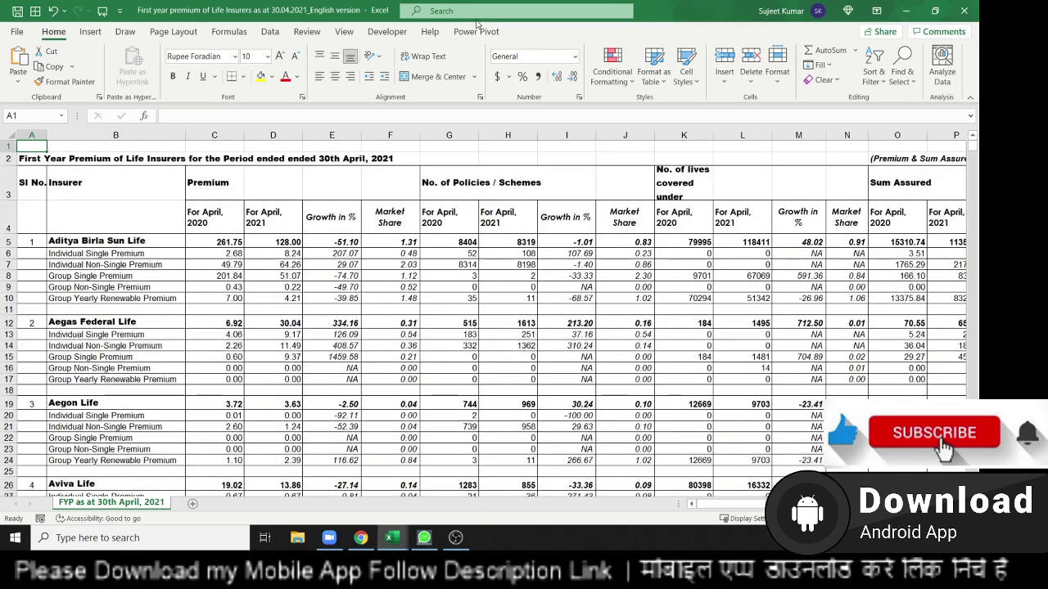
key("Down")
key("Down")
key("Down")
key("Down")
key("Up")
key("Up")
key("Up")
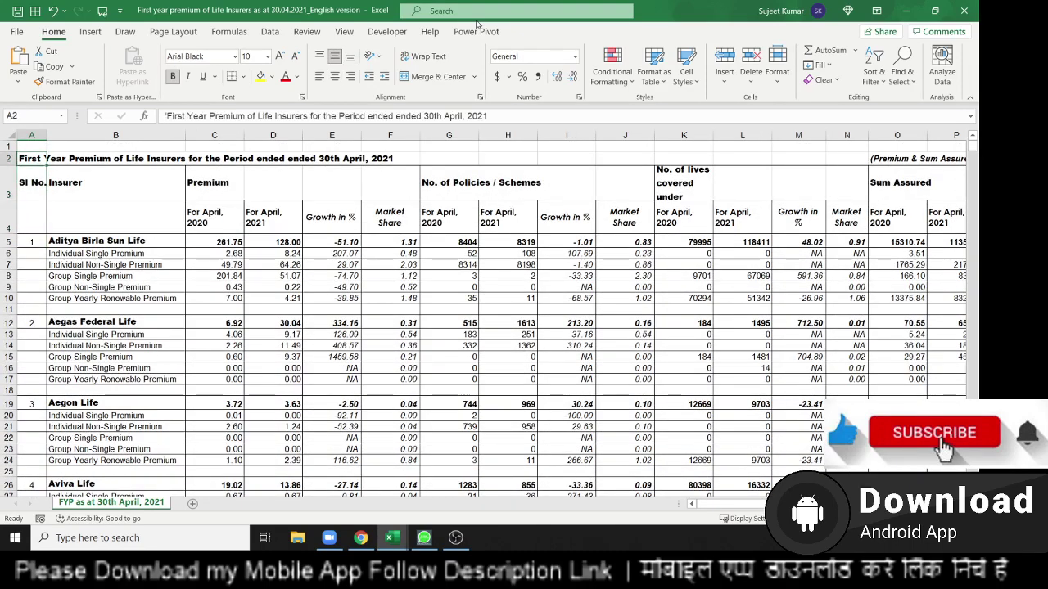
key("Down")
key("ctrl+shift+Right")
key("shift+Down")
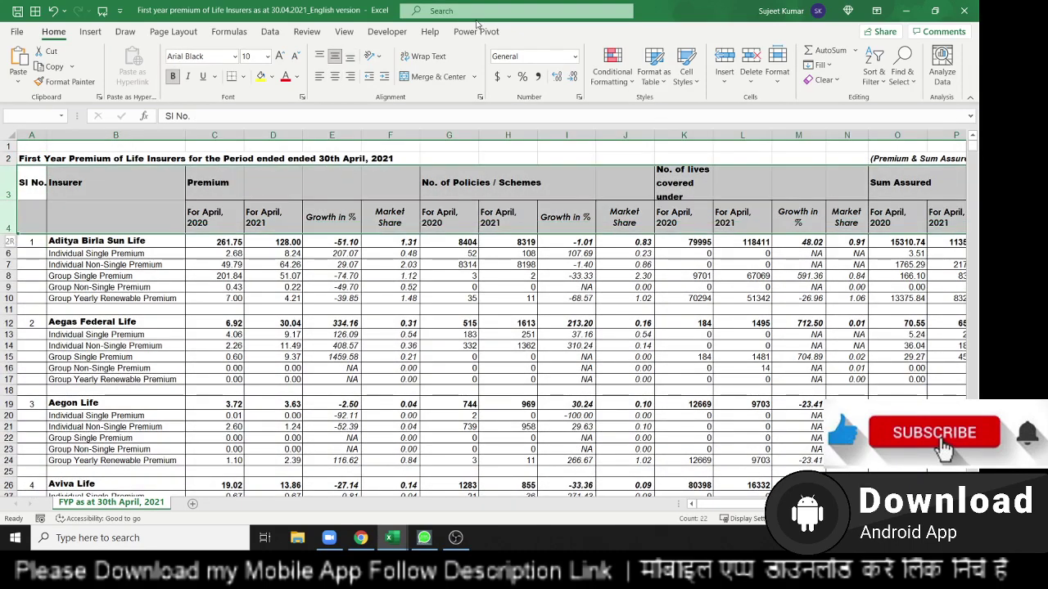
key("ctrl+c")
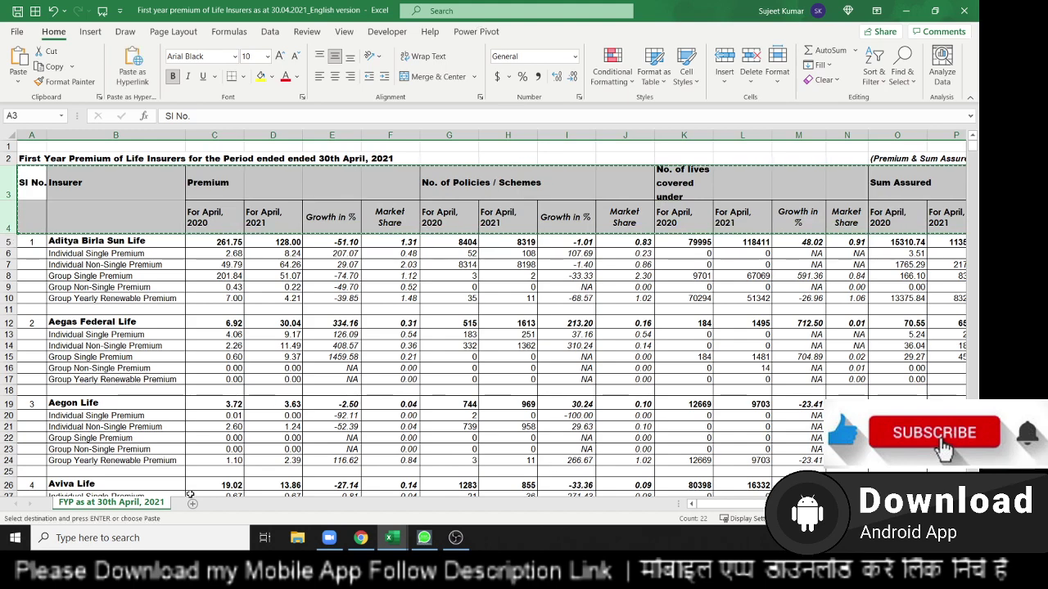
Add a new sheet and paste the copied header rows at A1
left_click(192, 504)
key("ctrl+v")
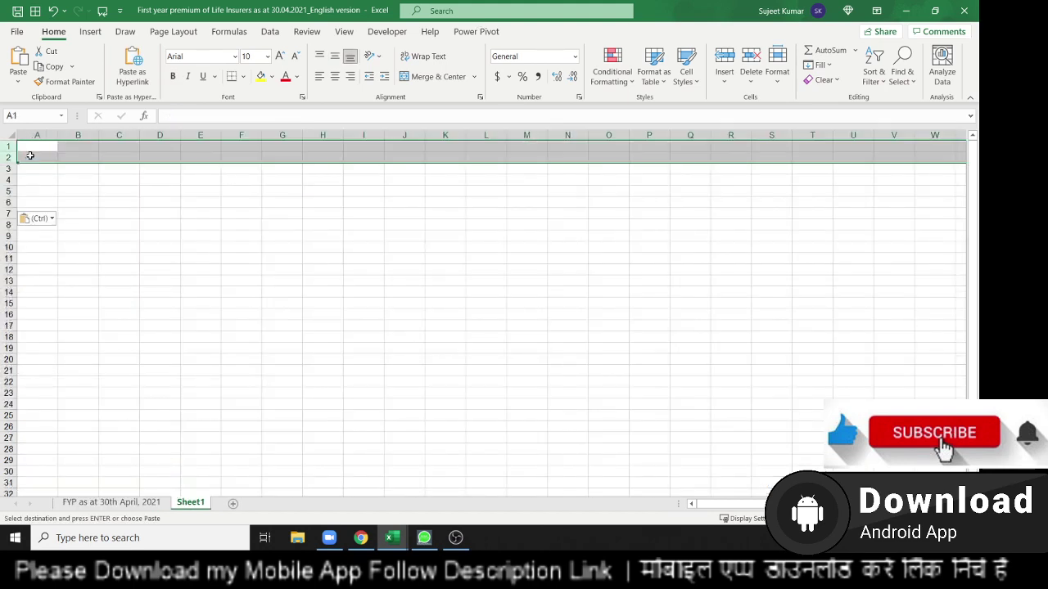
left_click(92, 244)
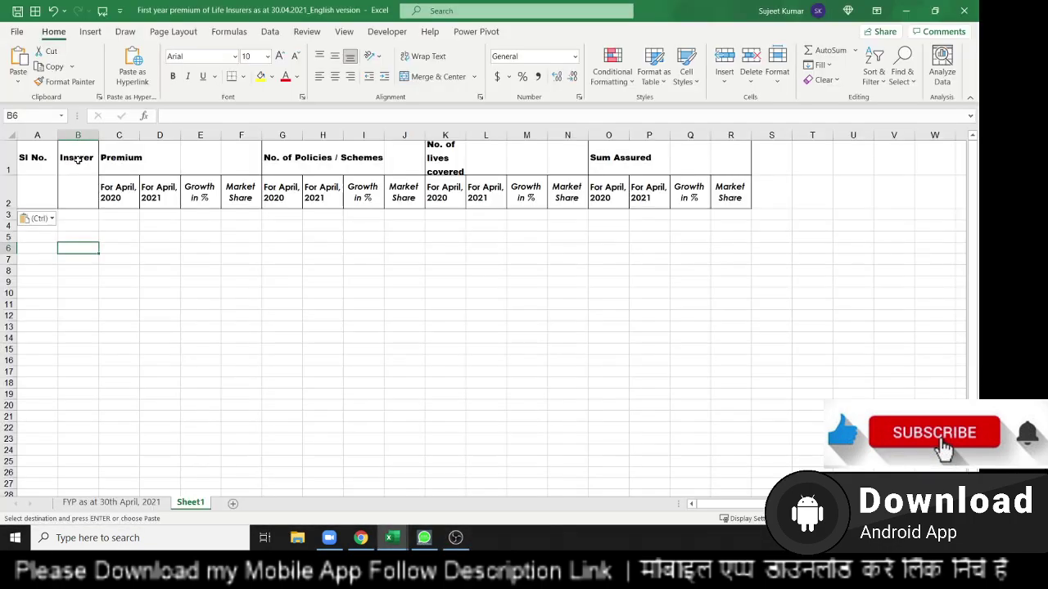
Move the Insurer heading down to B2 and Sl No. down to A2
left_click(78, 170)
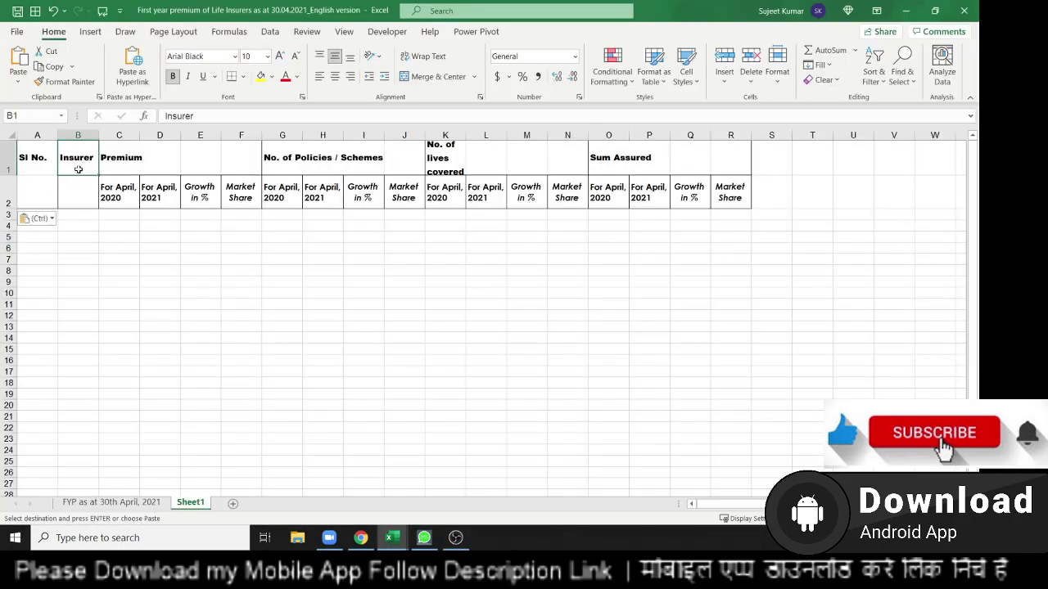
left_click_drag(78, 174, 78, 207)
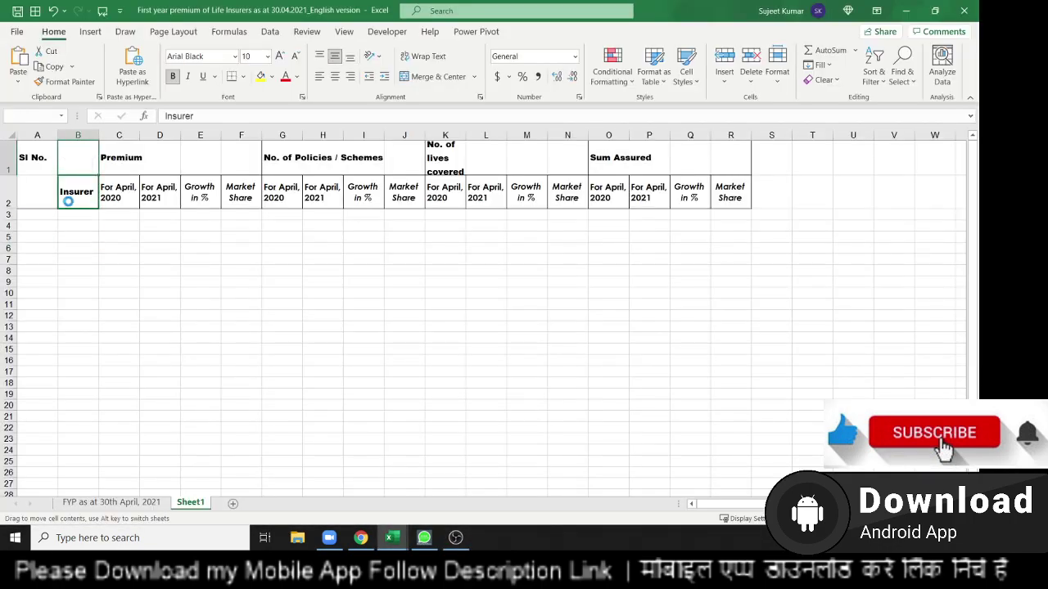
left_click(41, 198)
left_click(37, 157)
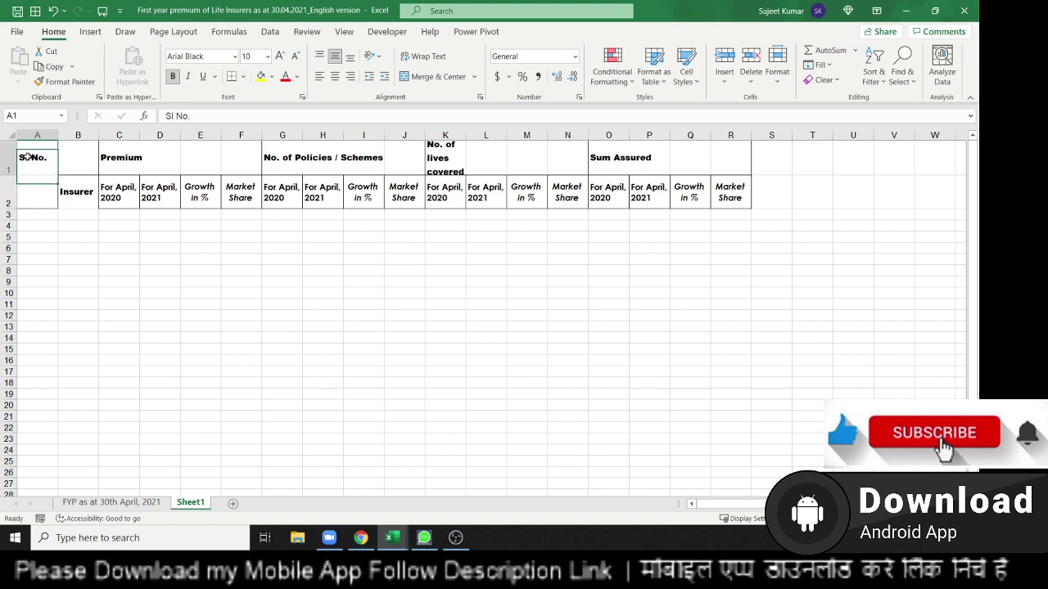
left_click_drag(36, 173, 36, 205)
left_click(95, 227)
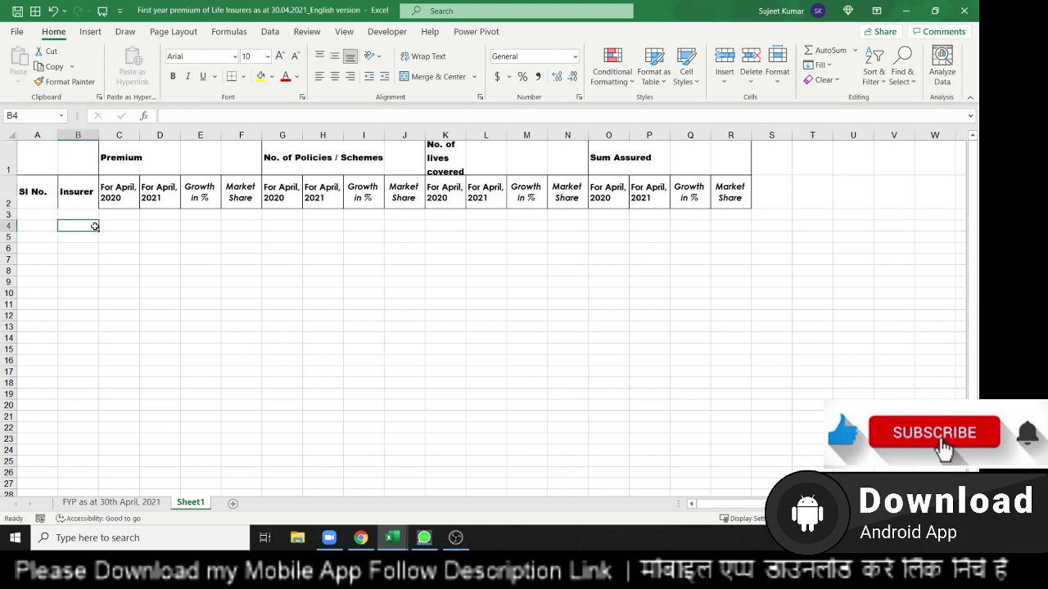
left_click(115, 503)
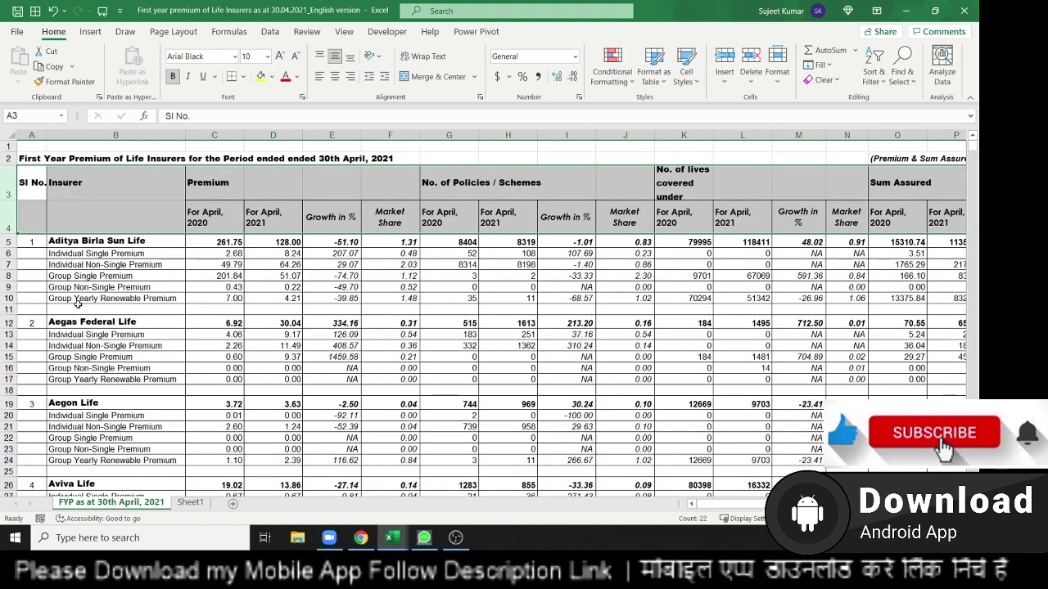
Copy the Aditya Birla Sun Life row into Sheet1 row 3
left_click(69, 244)
left_click(11, 241)
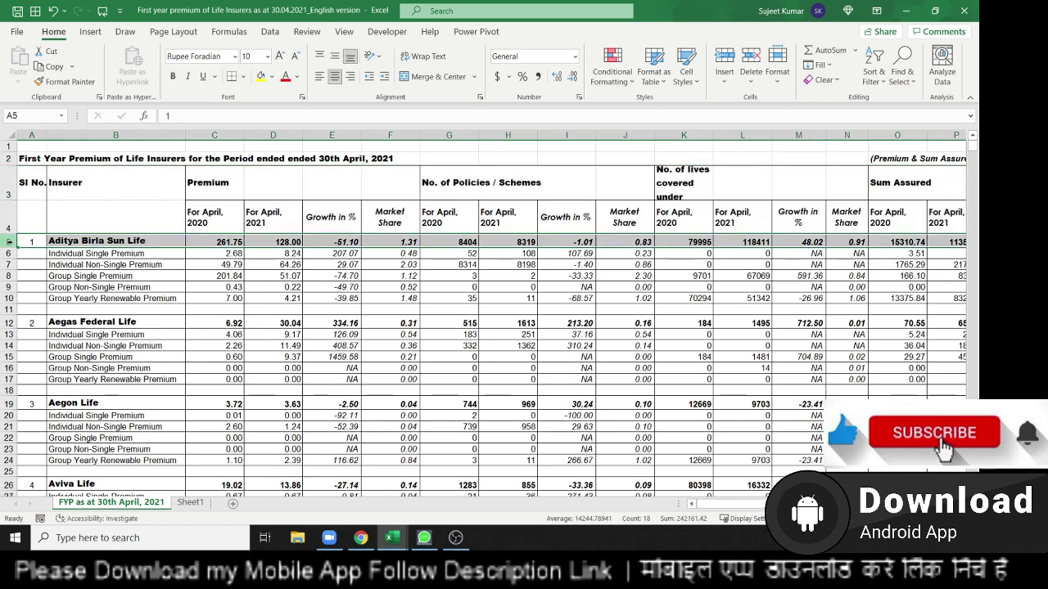
key("ctrl+c")
left_click(190, 502)
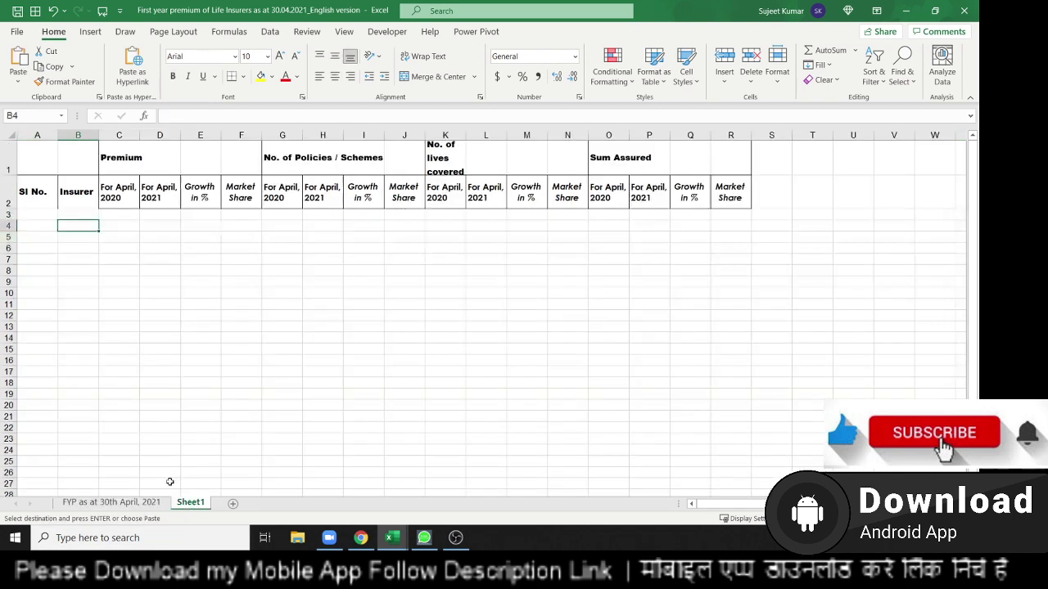
left_click(23, 214)
key("ctrl+v")
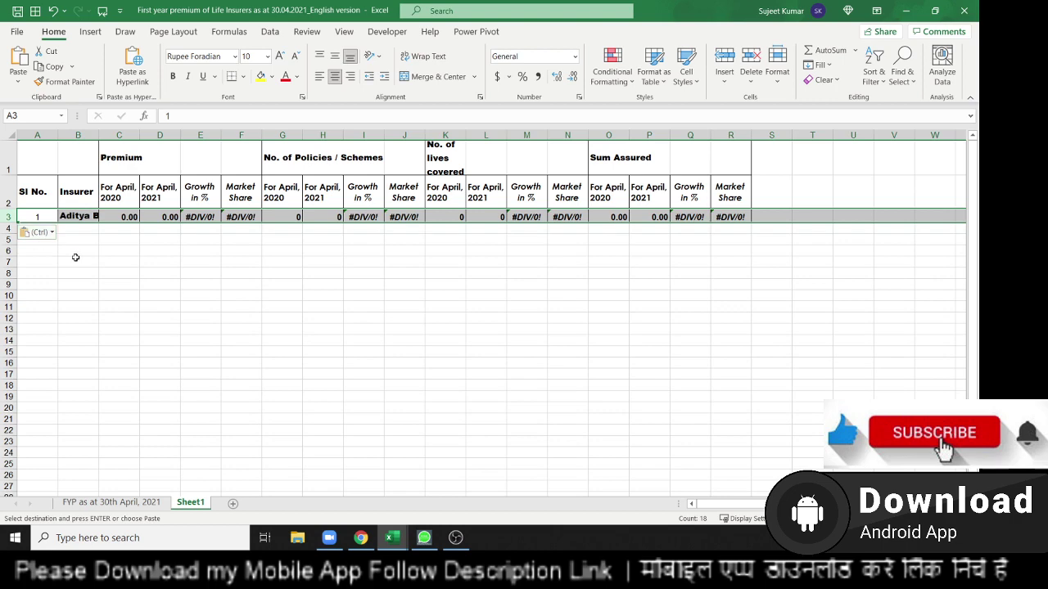
left_click(74, 260)
Copy the FYP sheet's Individual Non-Single Premium row 7
left_click(123, 503)
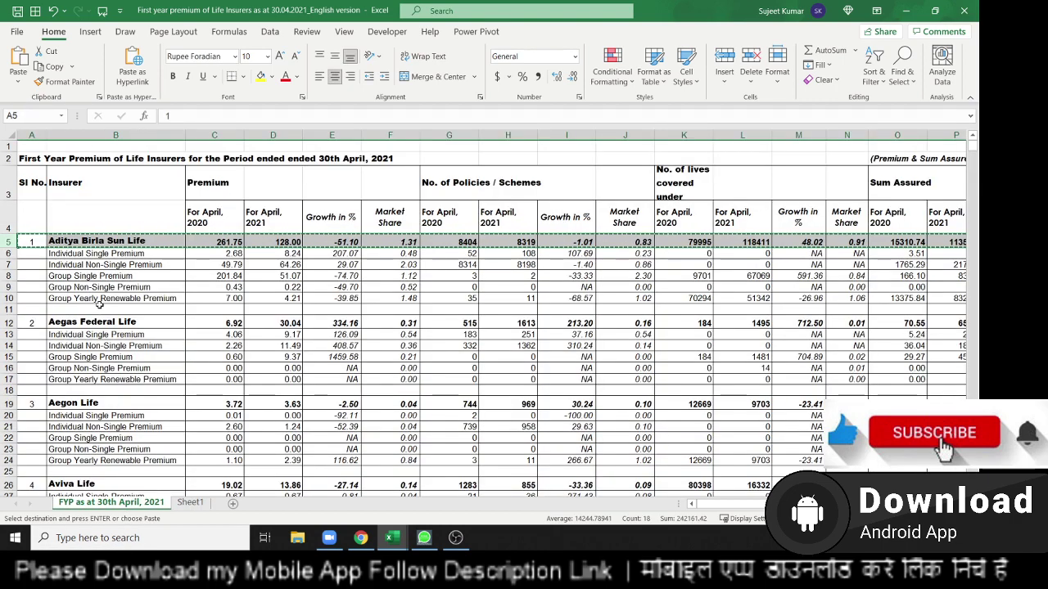
key("Escape")
left_click(113, 265)
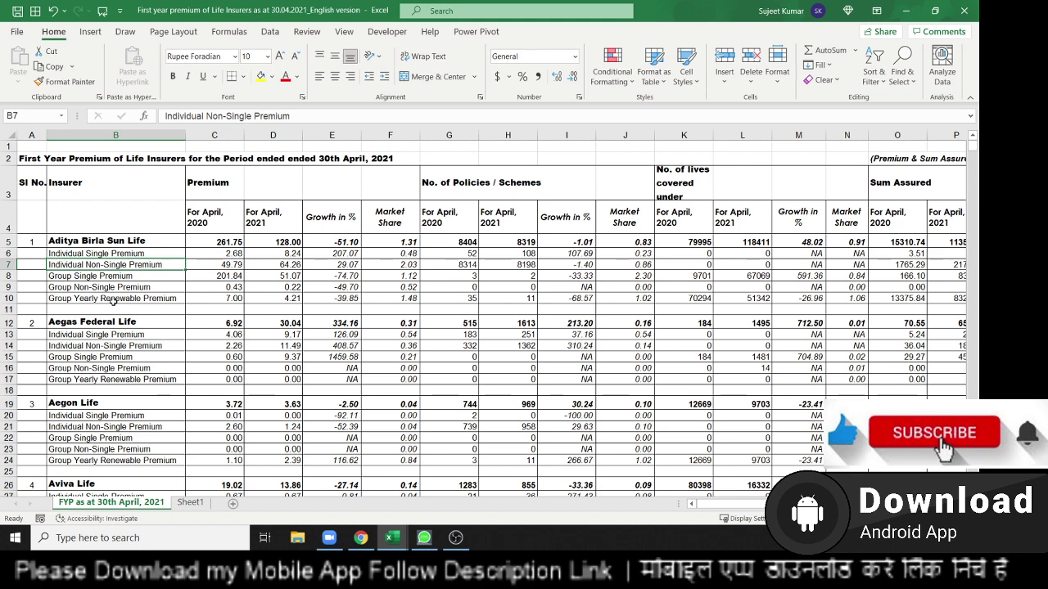
key("shift+space")
key("ctrl+c")
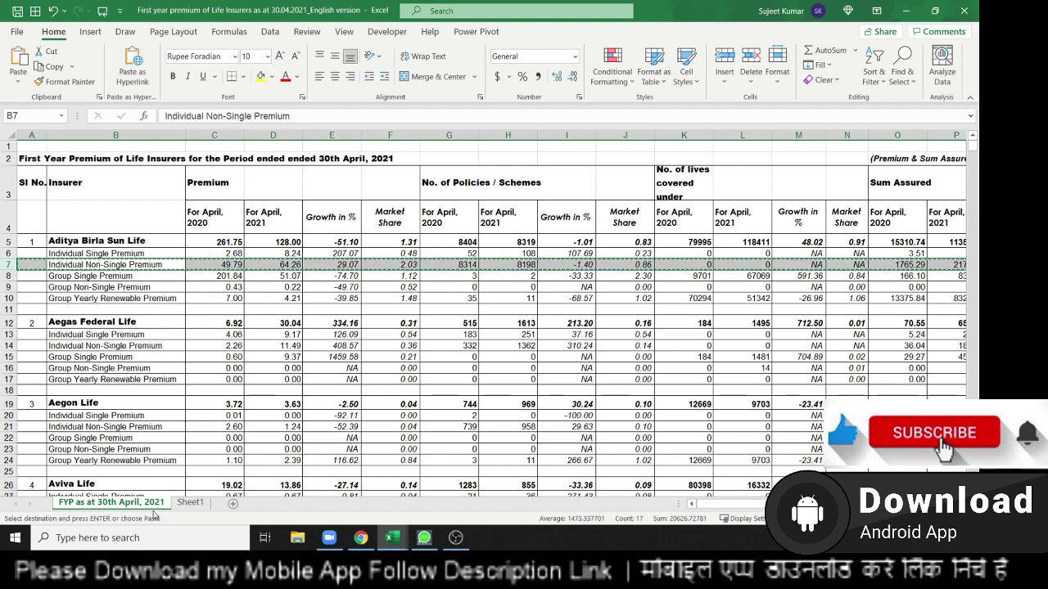
left_click(191, 506)
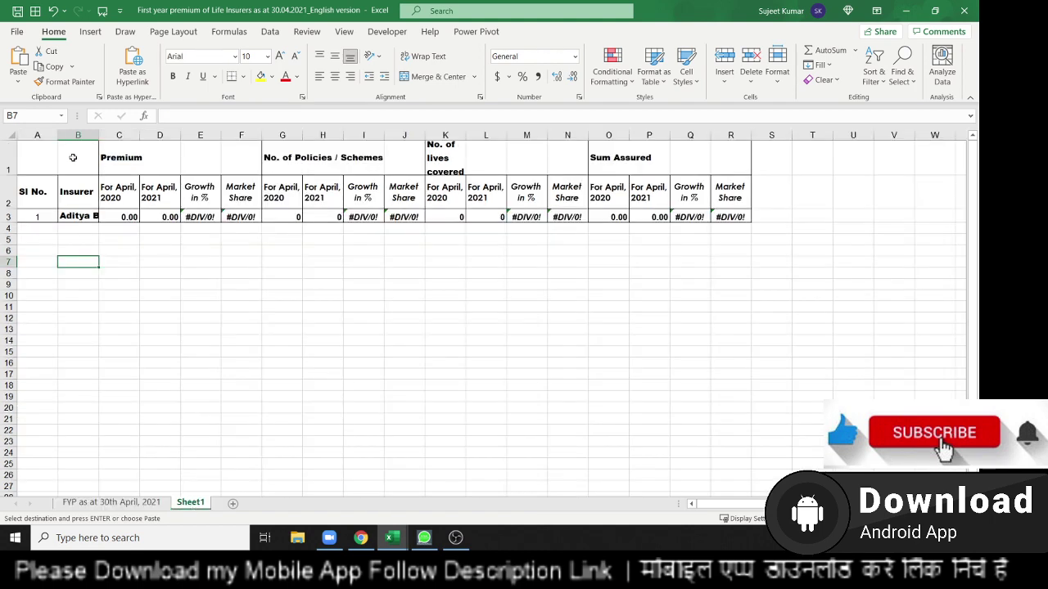
Paste the Individual Non-Single Premium row into Sheet1 row 4 at A4
left_click(74, 229)
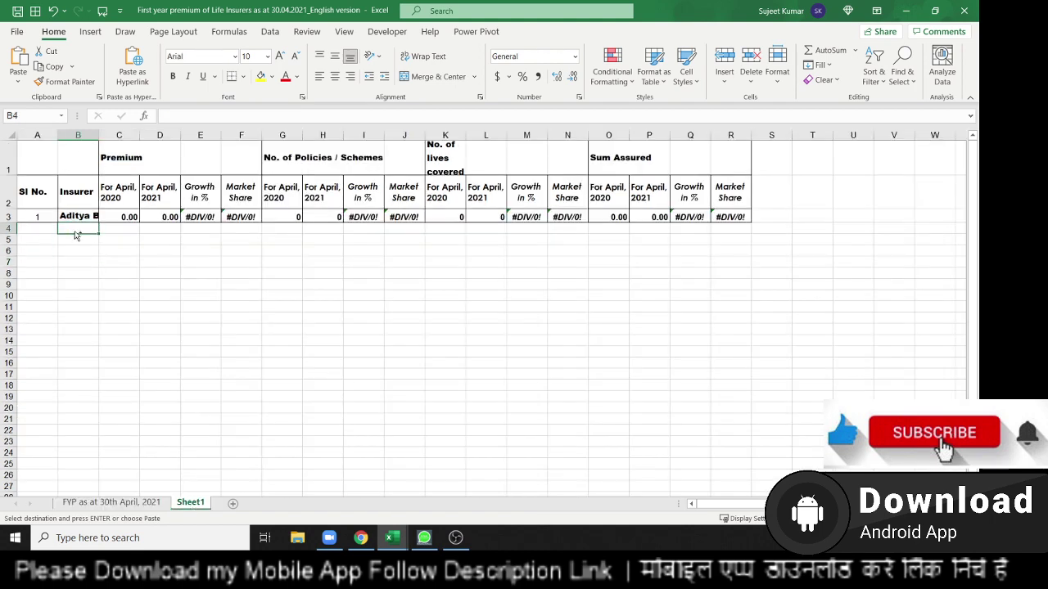
key("ctrl+v")
left_click(493, 308)
left_click(37, 229)
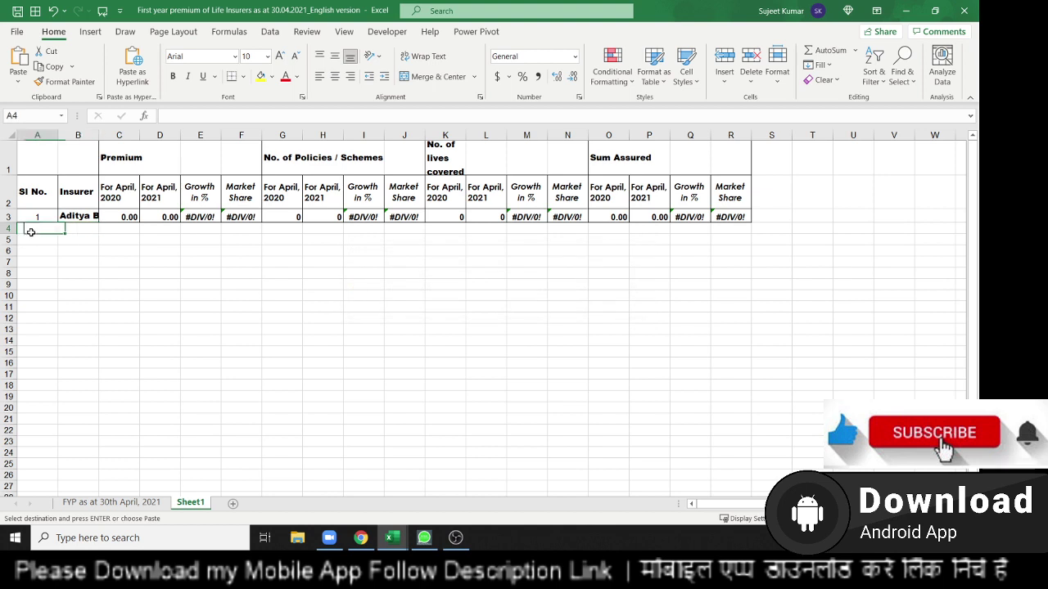
key("ctrl+v")
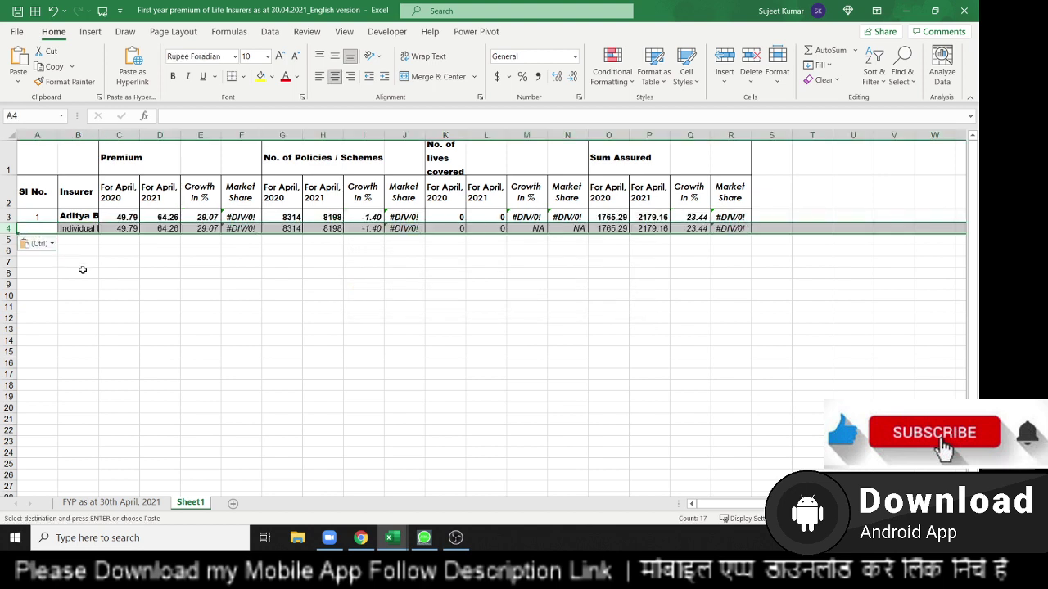
Check the growth and Market Share formulas in E4 and F4, then select rows 3–4
left_click(230, 228)
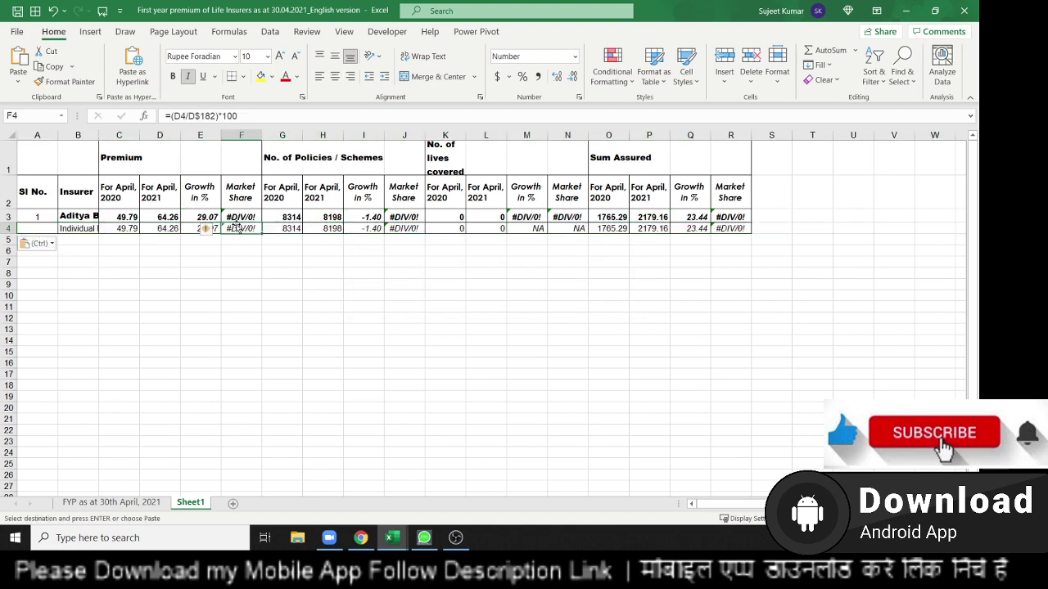
left_click(186, 228)
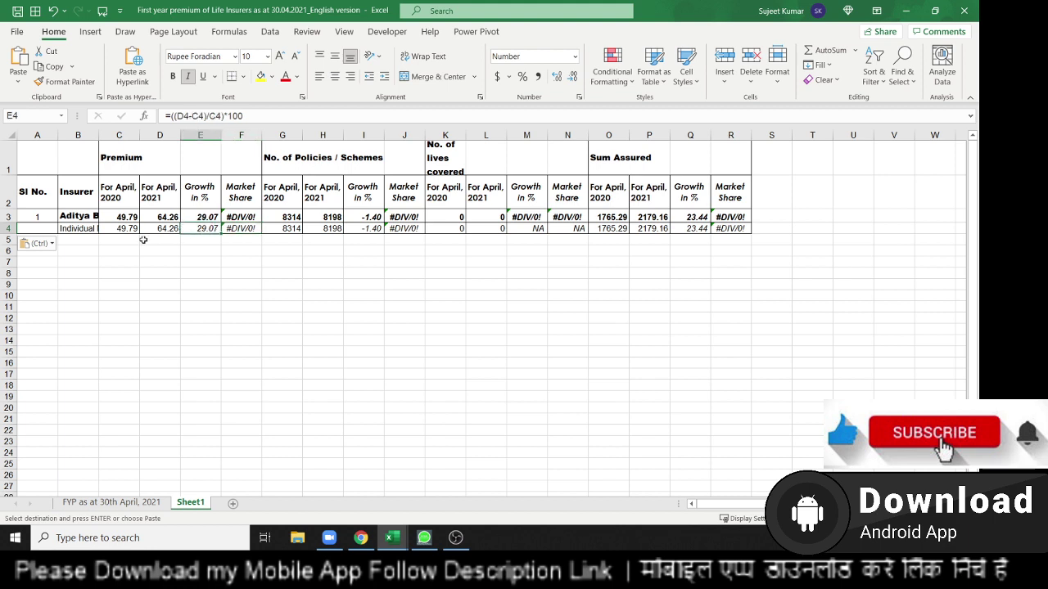
left_click(13, 216)
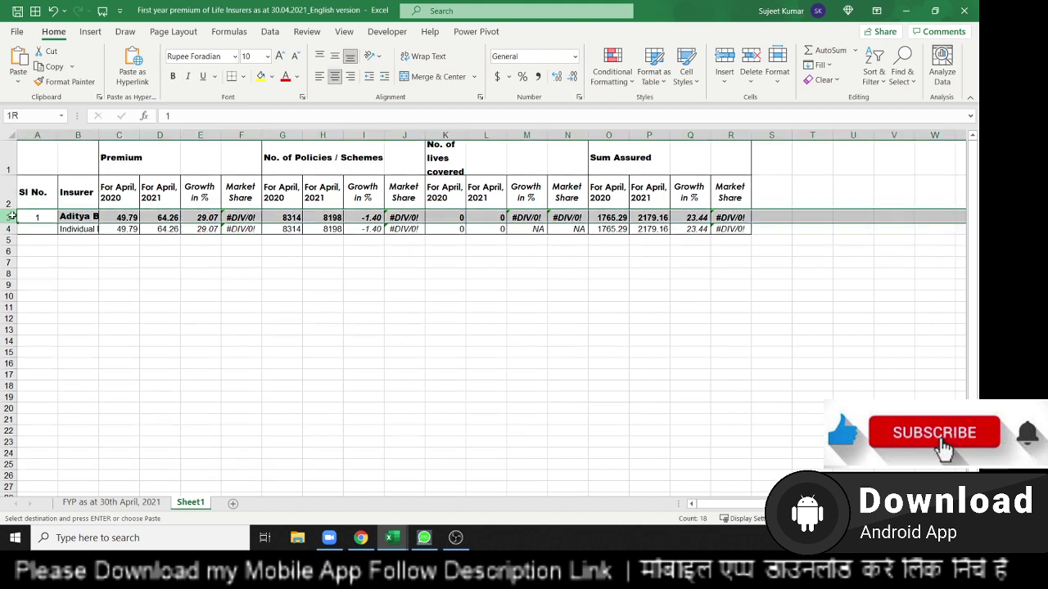
left_click_drag(12, 216, 6, 227)
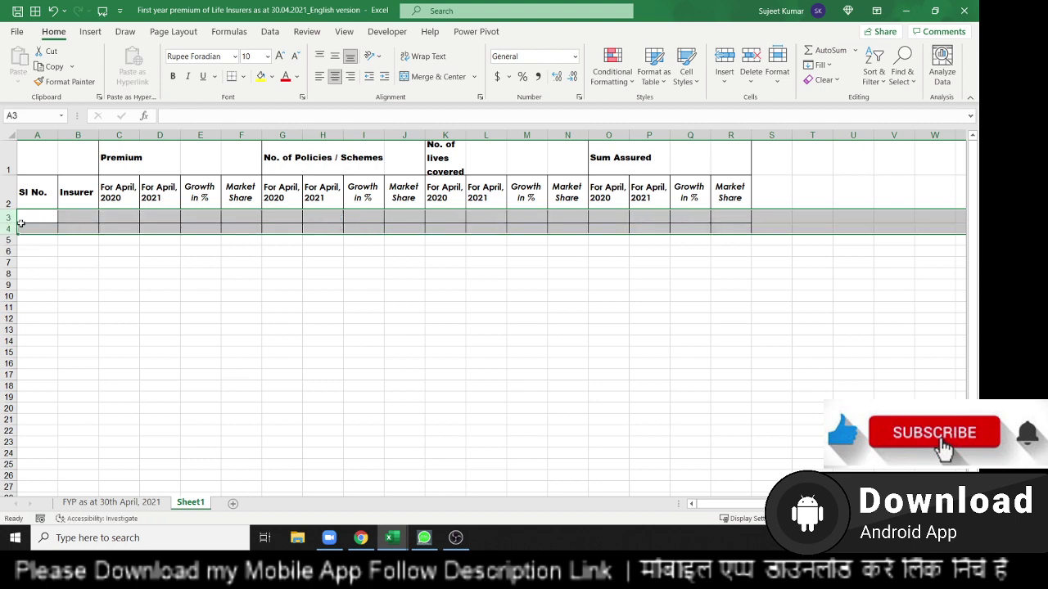
On the FYP sheet, review the Aegas Federal, Aegon Life and Bajaj Allianz premium rows
left_click(111, 501)
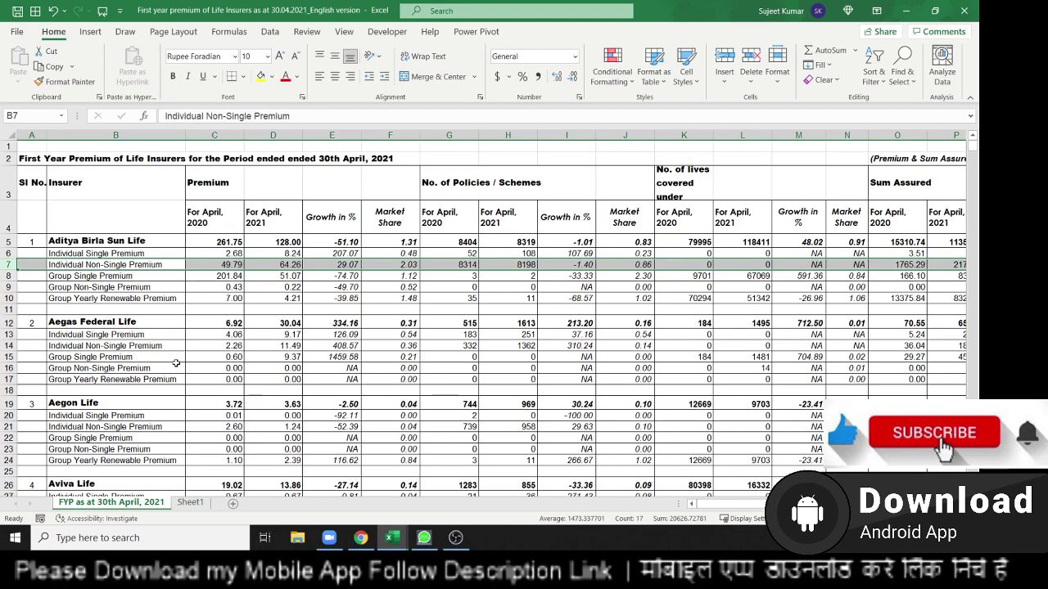
scroll(173, 380, "down", 5)
scroll(174, 379, "up", 5)
left_click(142, 323)
key("Down")
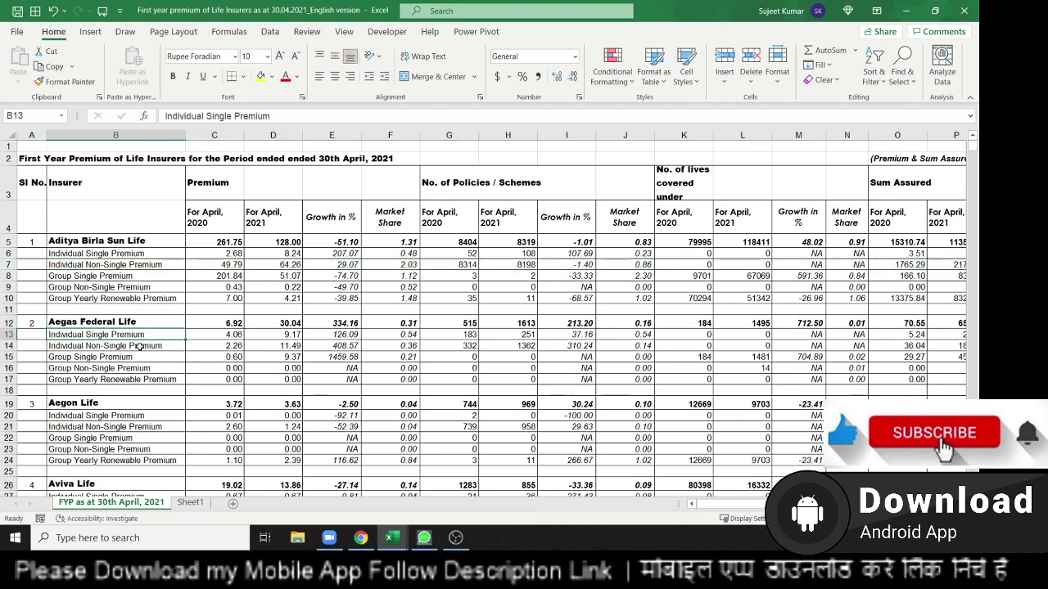
key("Down")
left_click(131, 410)
left_click(131, 424)
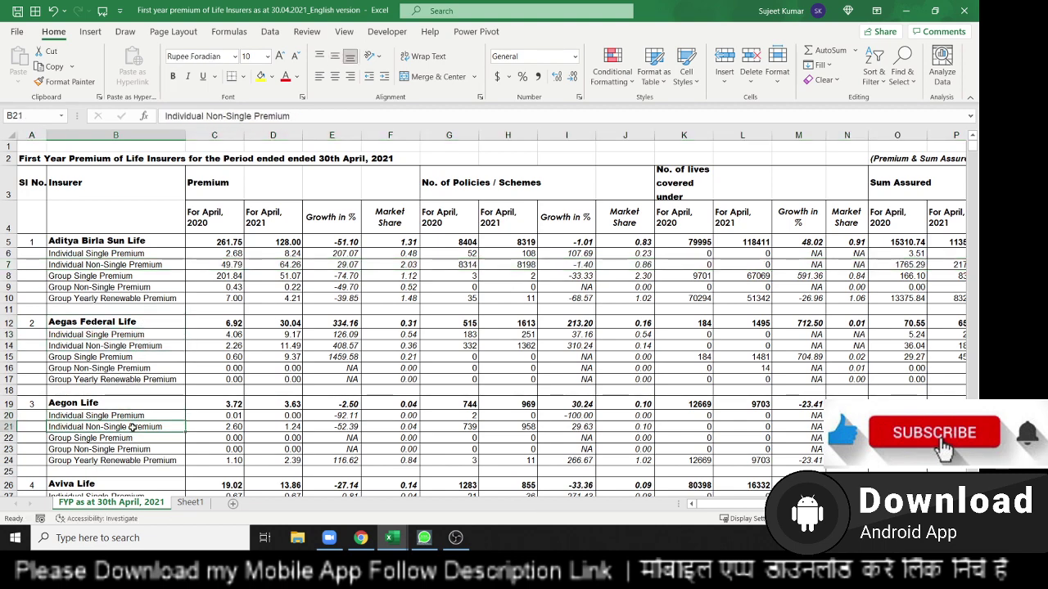
scroll(131, 424, "down", 3)
left_click(131, 424)
left_click(131, 437)
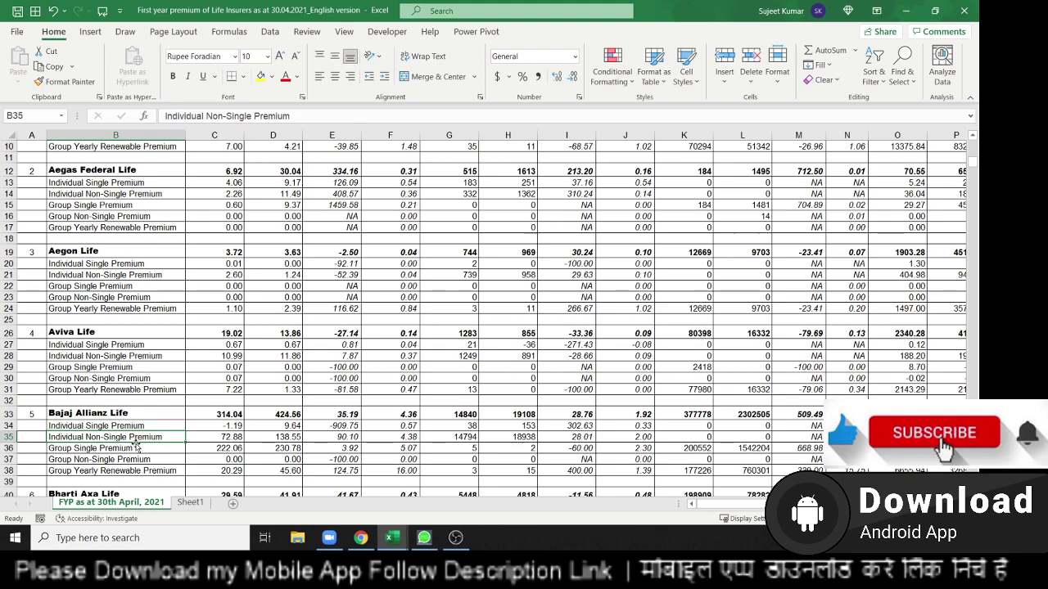
scroll(123, 393, "up", 3)
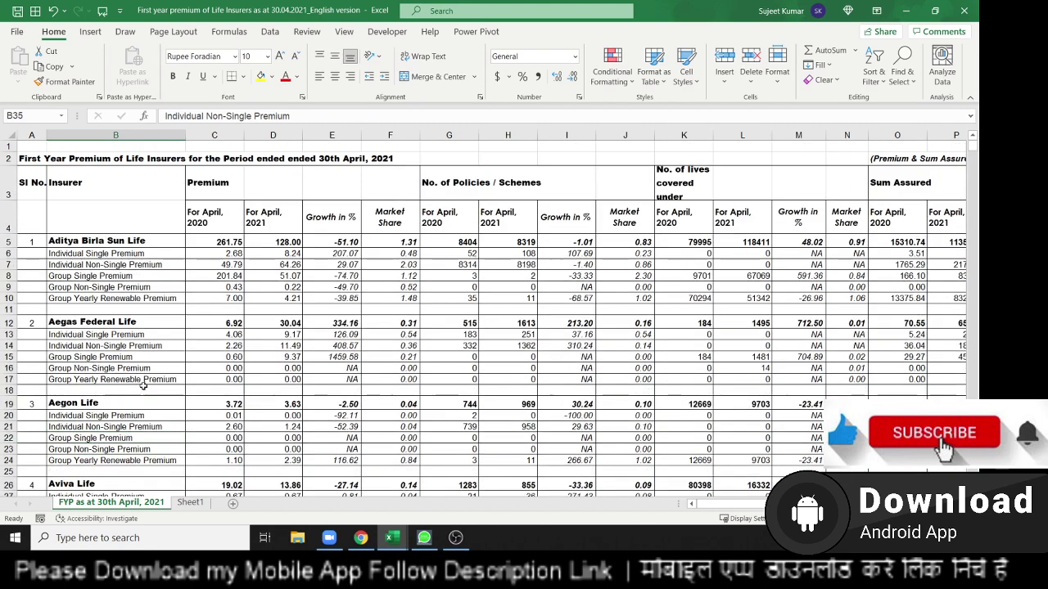
Check serial numbers 1, 2 and 3 for Aditya Birla, Aegas Federal and Aegon Life
left_click(32, 242)
left_click(33, 323)
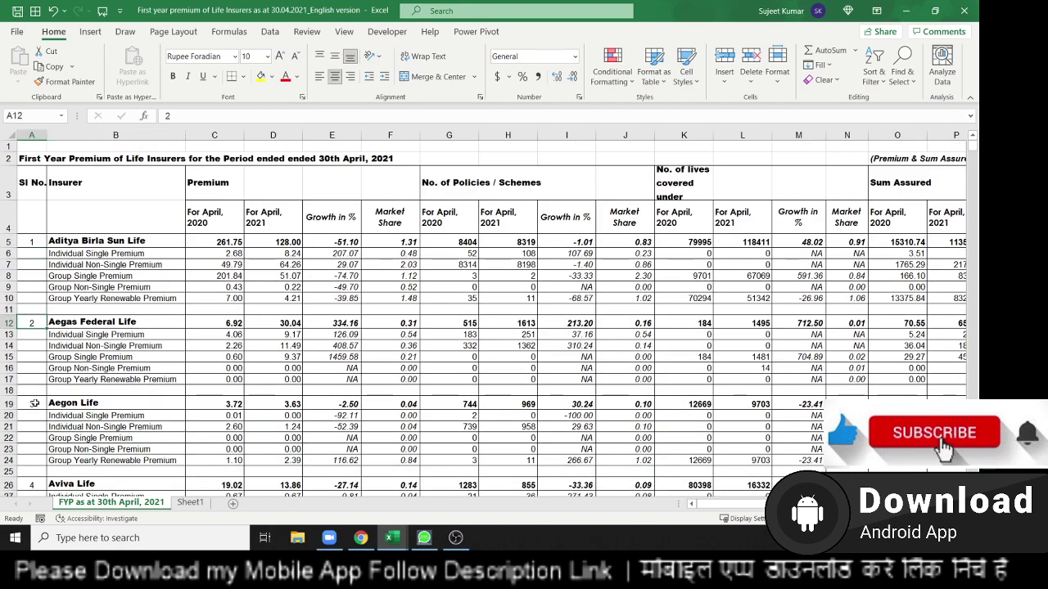
left_click(33, 404)
scroll(32, 463, "down", 3)
scroll(31, 464, "down", 5)
scroll(37, 459, "down", 5)
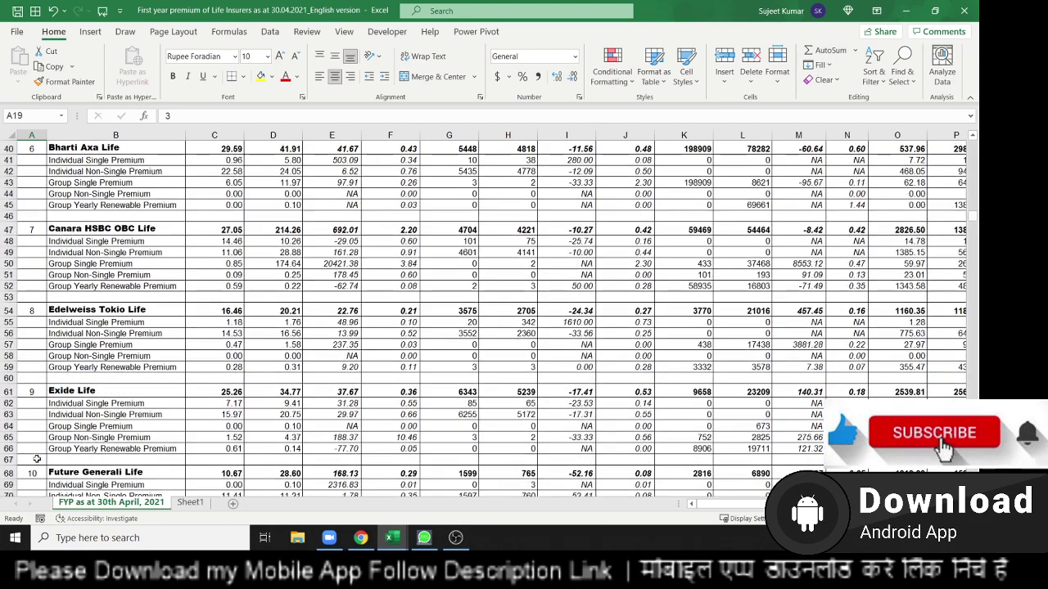
scroll(37, 459, "up", 10)
scroll(41, 393, "up", 3)
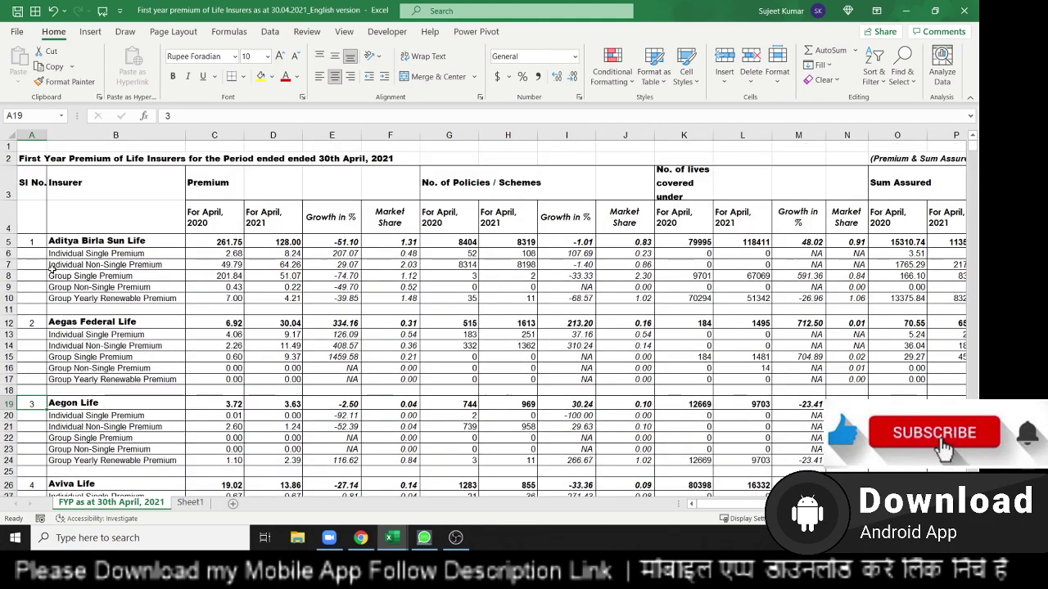
Insert an empty column before the serial numbers, then delete it again
left_click(38, 135)
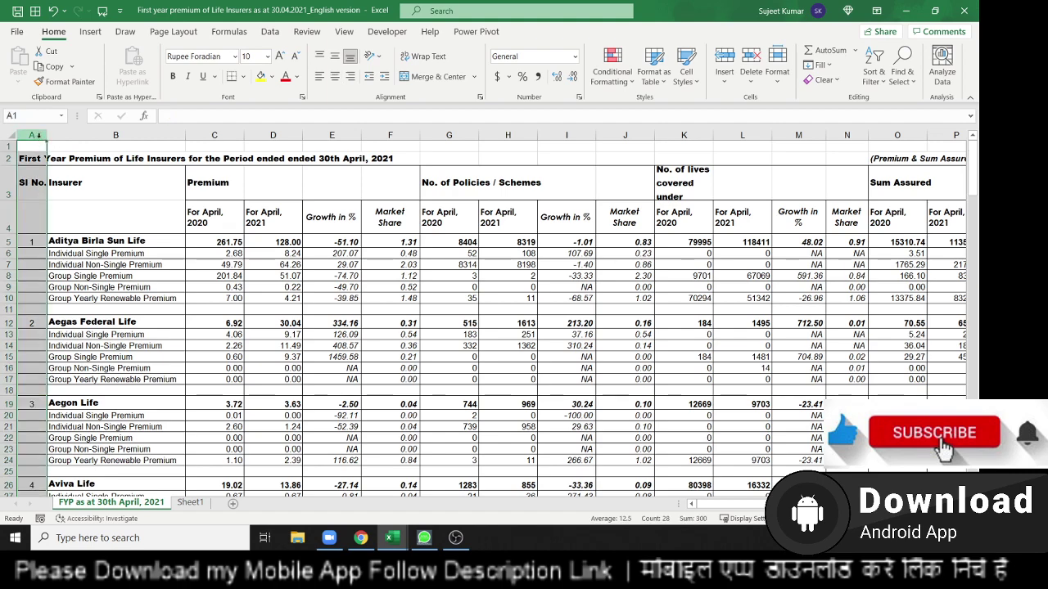
key("ctrl+shift+plus")
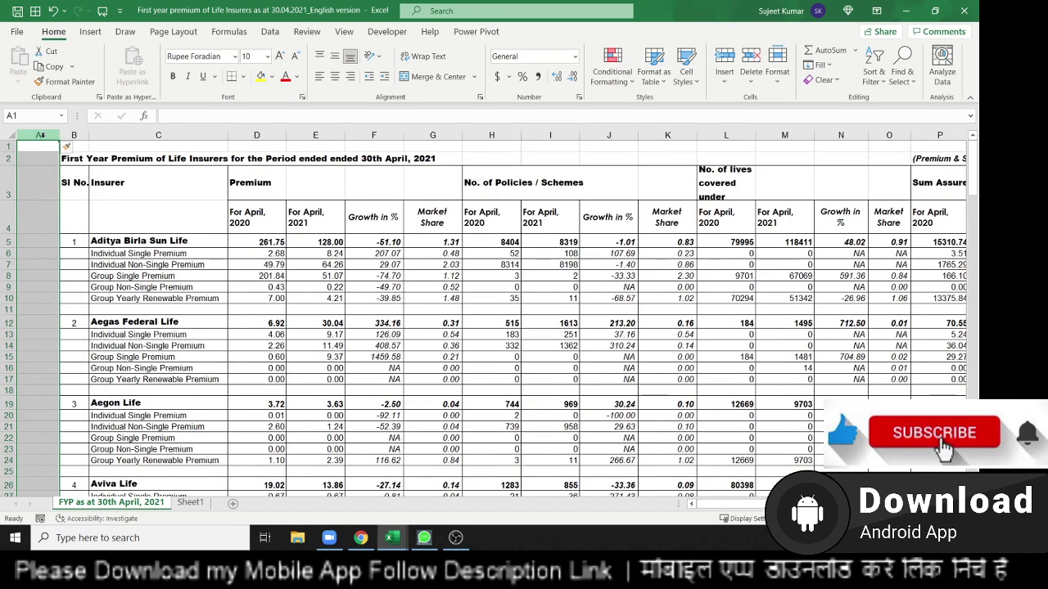
key("Down")
key("Down")
key("Down")
key("Down")
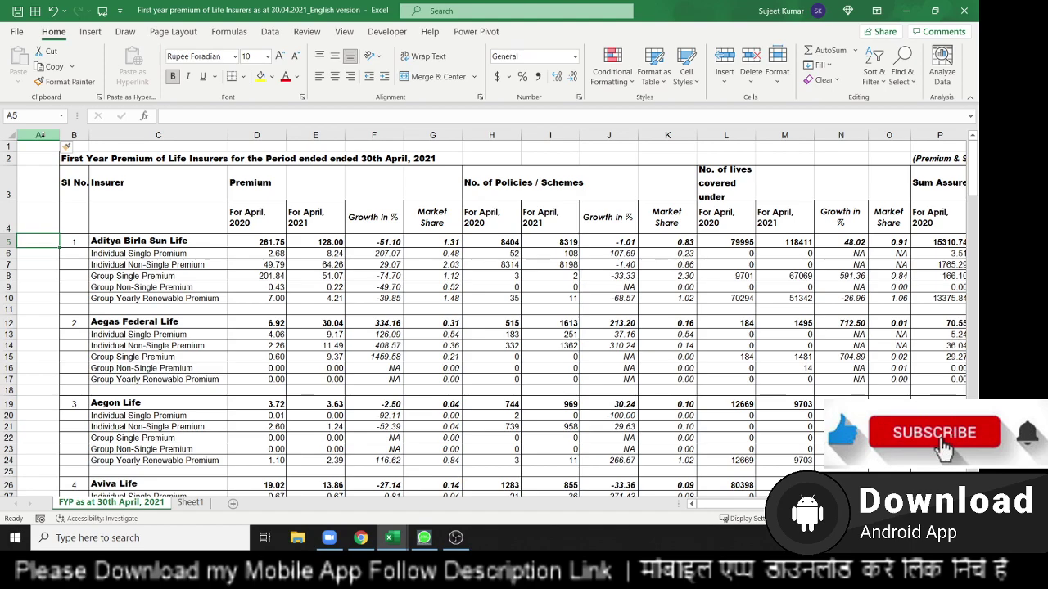
key("Right")
key("Down")
key("Down")
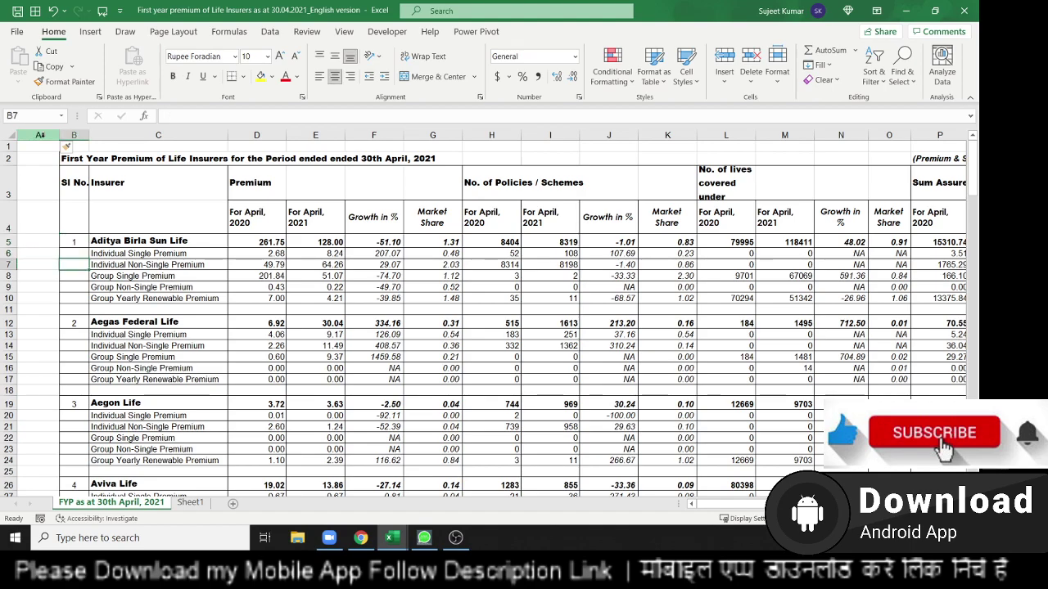
key("Down")
key("Down")
key("Down")
key("Down")
key("Down")
key("Down")
key("ctrl+Down")
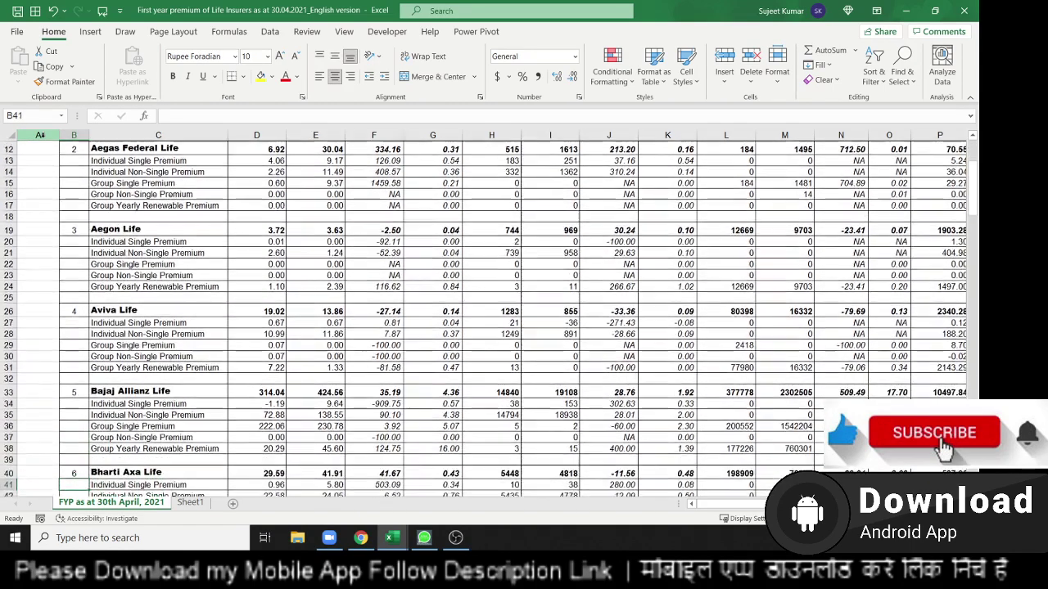
key("Down")
key("Down")
key("Left")
key("ctrl+shift+Up")
key("ctrl+minus")
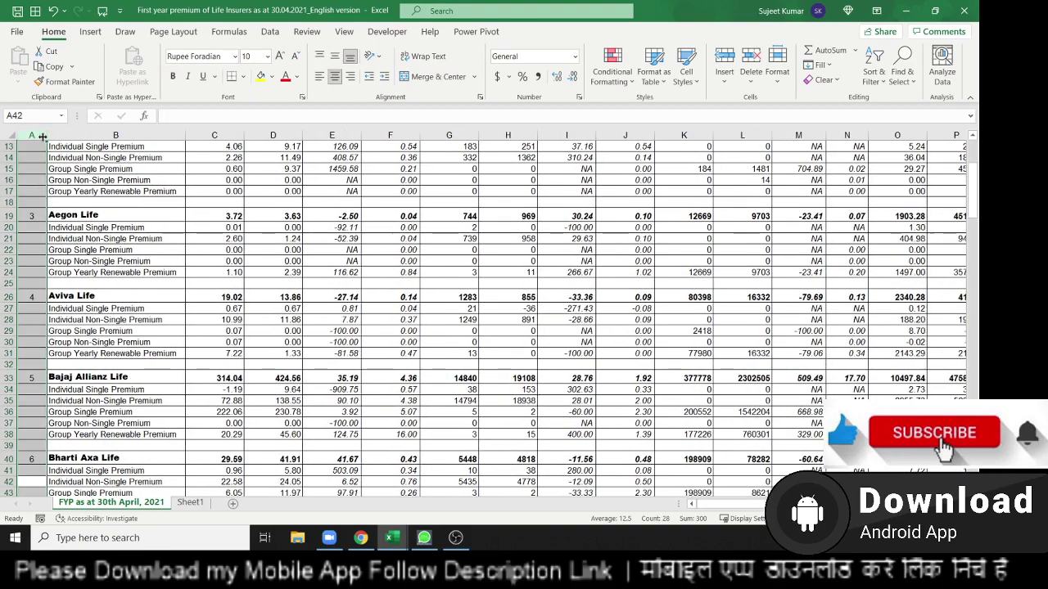
key("Up")
key("Up")
key("Up")
key("Right")
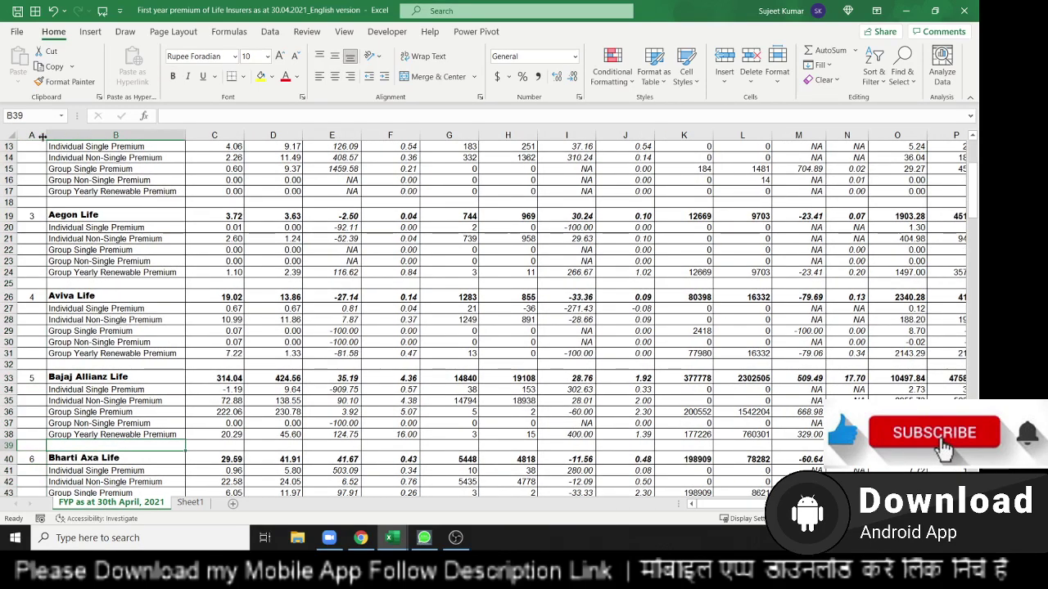
Scroll down to LIC of India, Grand Total and the notes
scroll(46, 145, "up", 4)
scroll(54, 245, "down", 13)
scroll(57, 328, "down", 7)
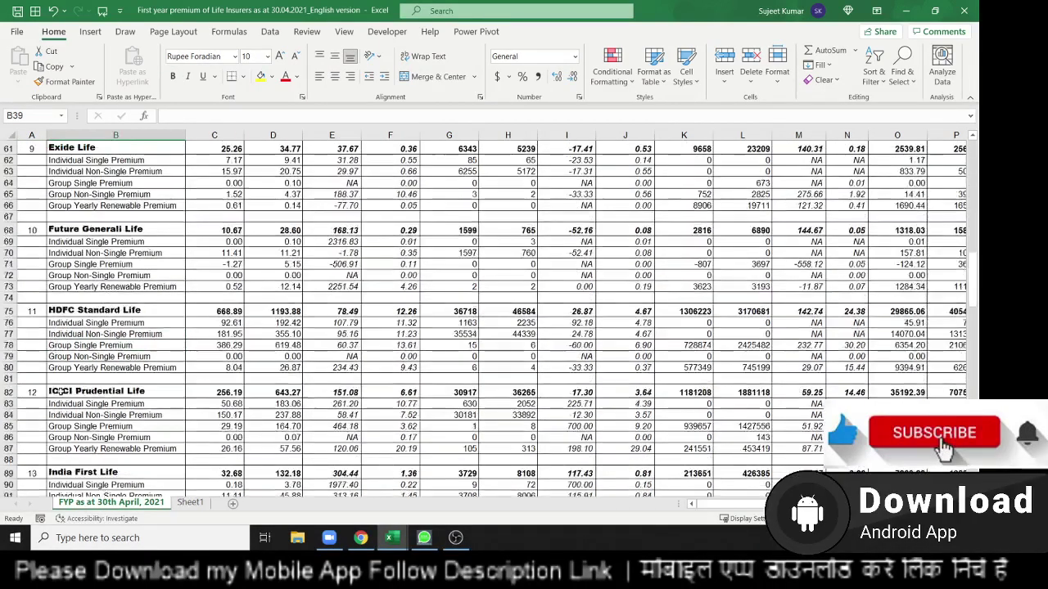
scroll(60, 399, "down", 14)
scroll(60, 399, "down", 11)
scroll(59, 399, "down", 8)
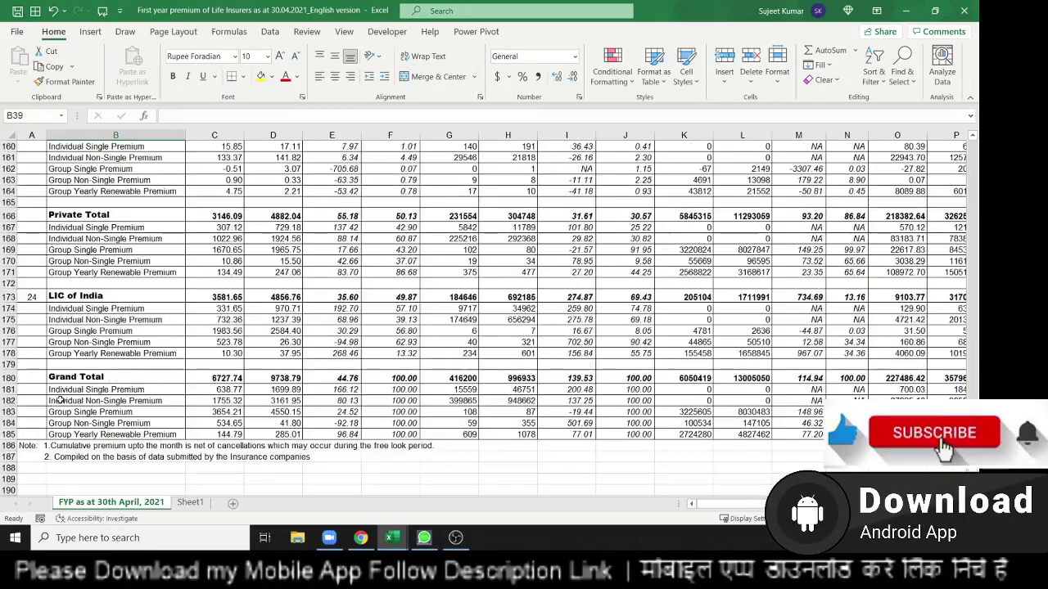
Enter serial number 1 in Sheet1 cell A3
left_click(189, 502)
left_click(43, 221)
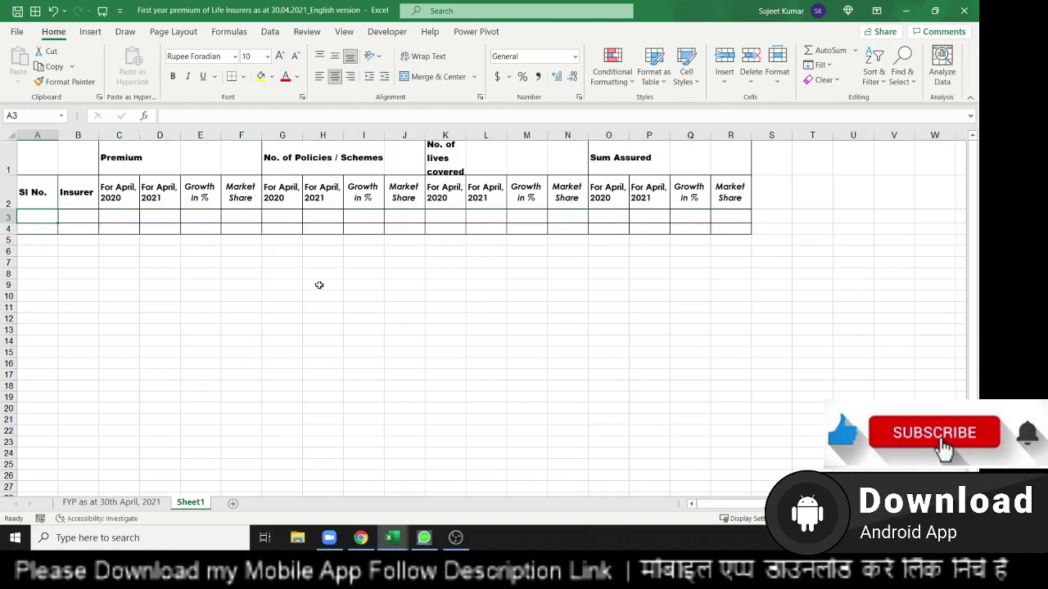
type("1")
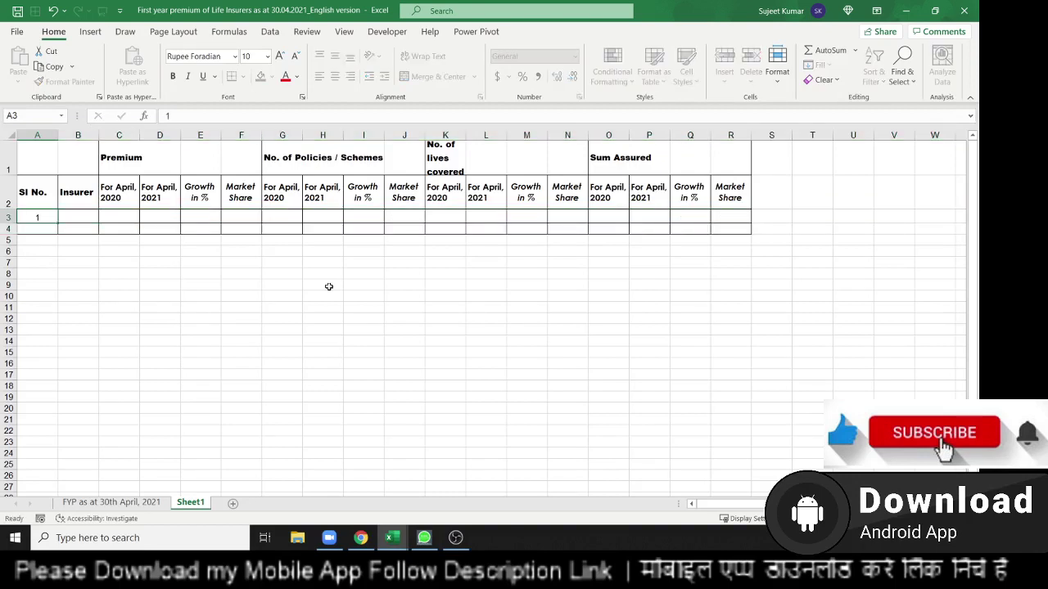
key("Return")
In A5, enter =IF(A3+1>22,"",A3+1) to produce serial number 2
key("Up")
key("Right")
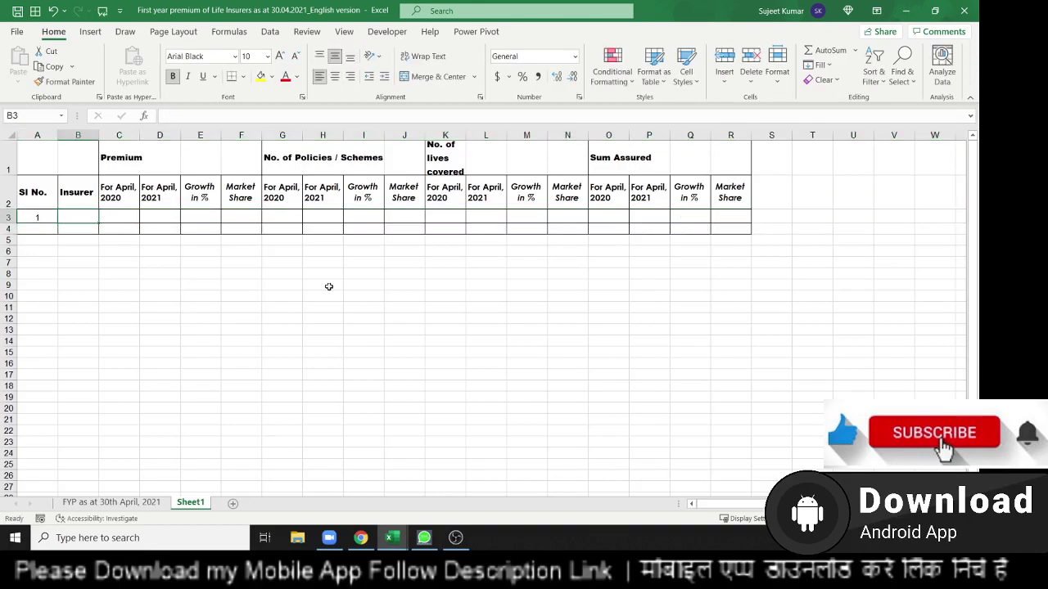
key("Down")
key("Left")
key("Down")
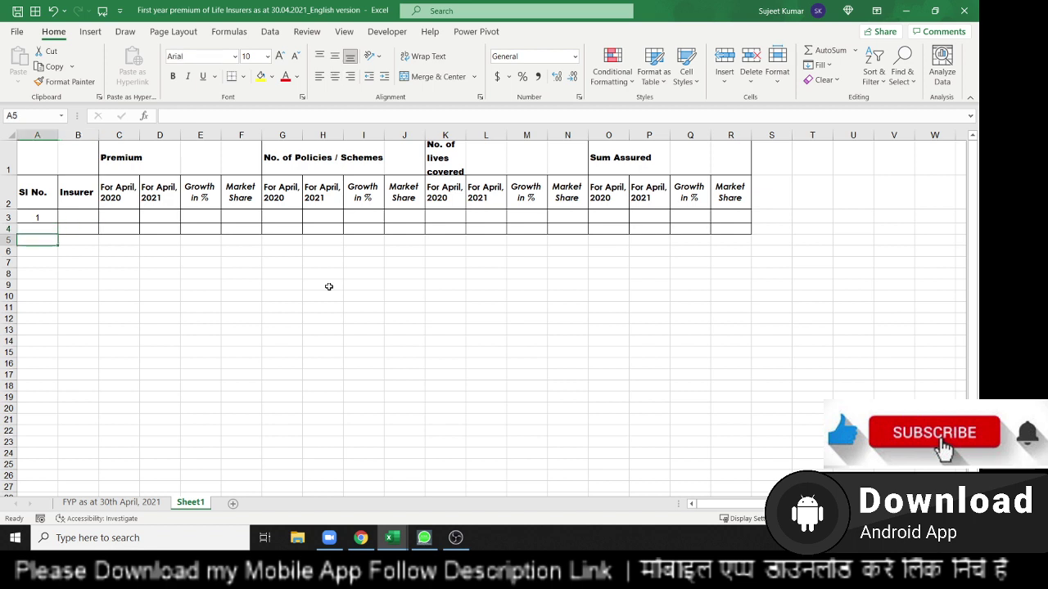
type("=")
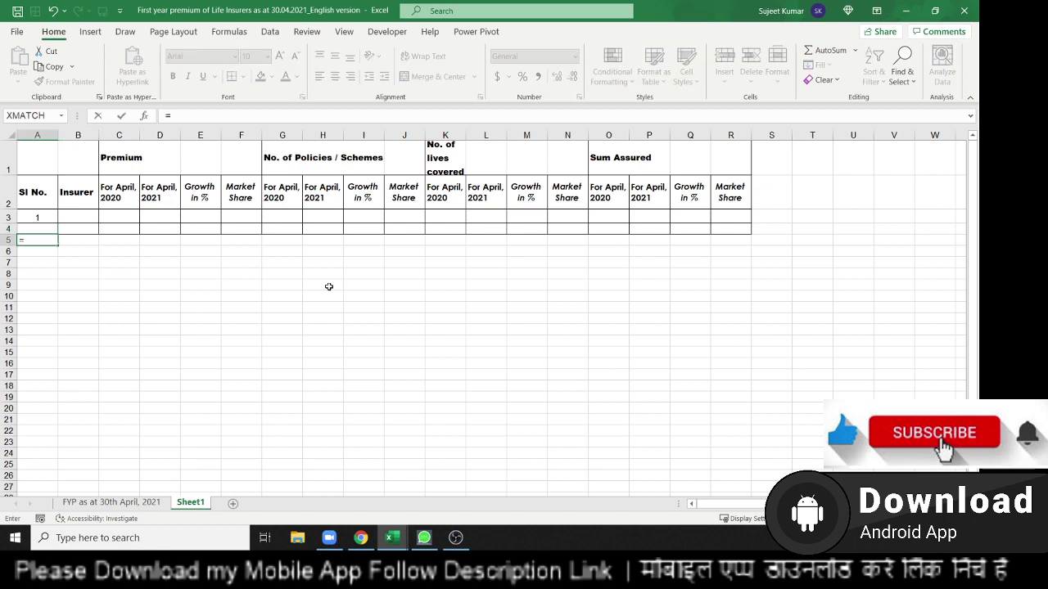
type("IF(")
key("Up")
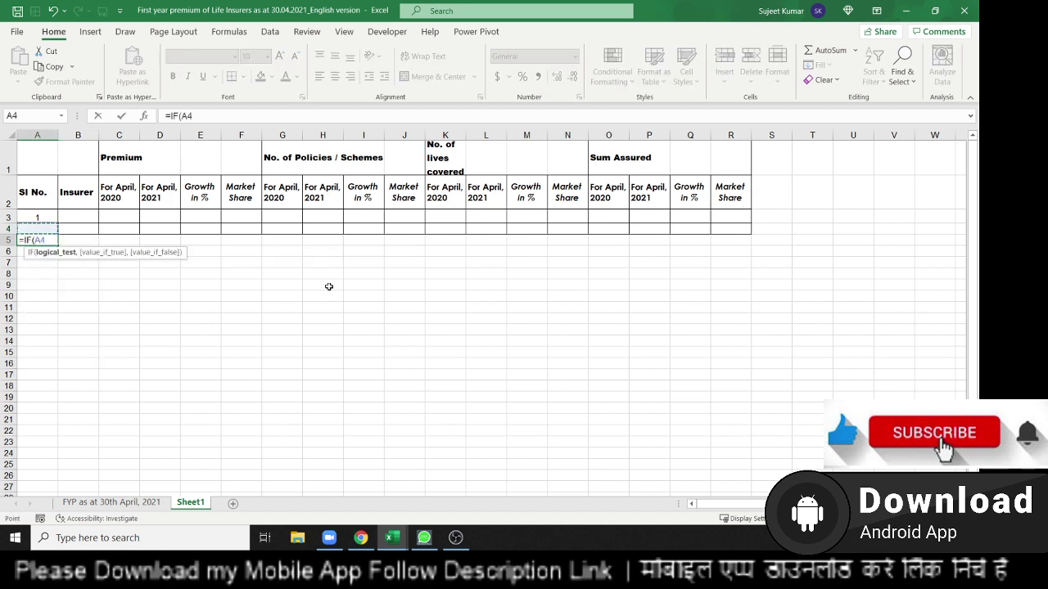
key("Up")
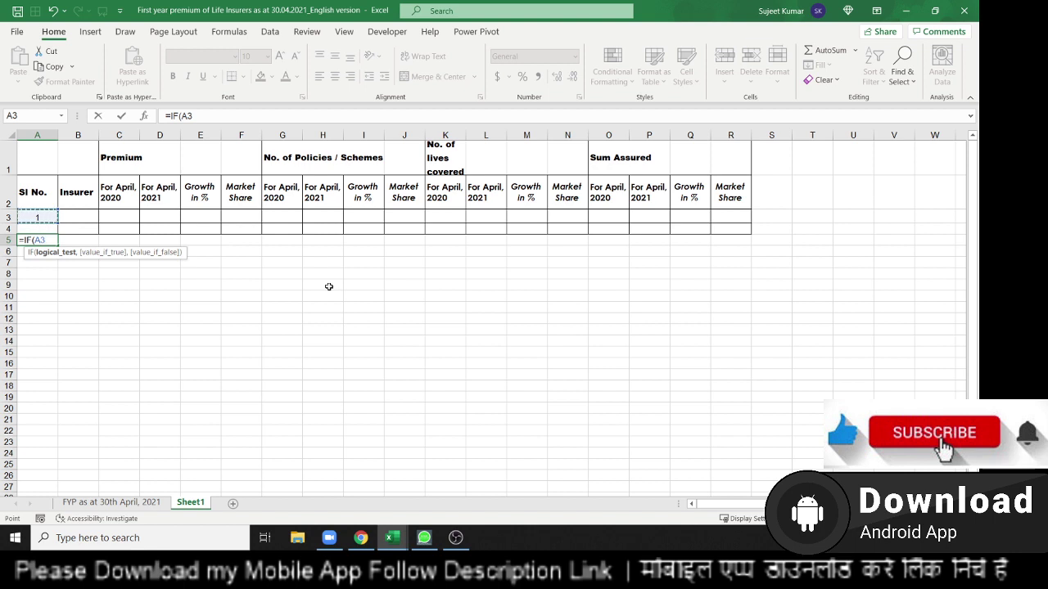
type("+1>22")
type(",")
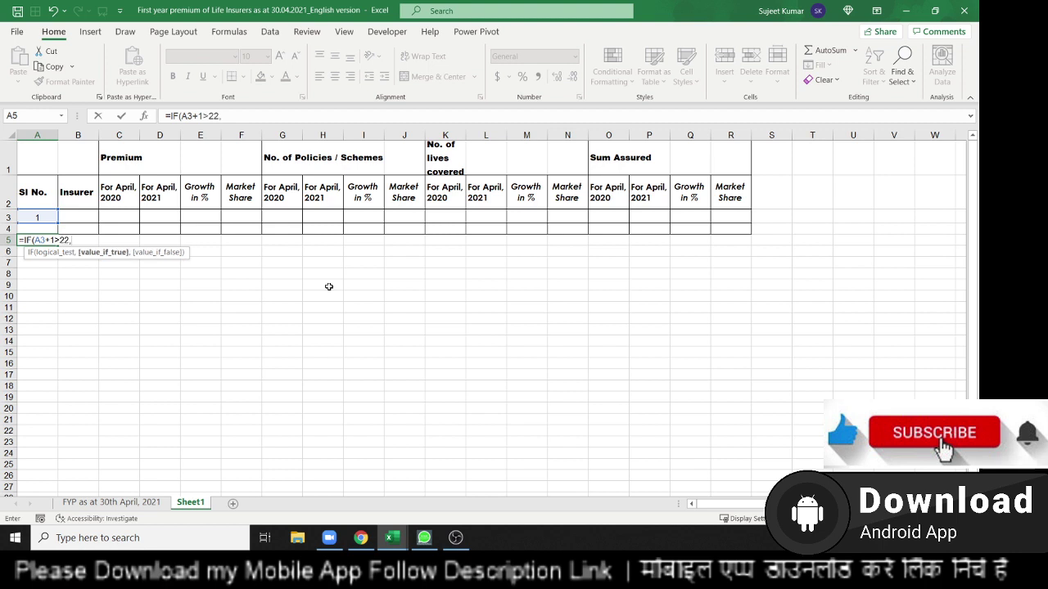
type("\"\",")
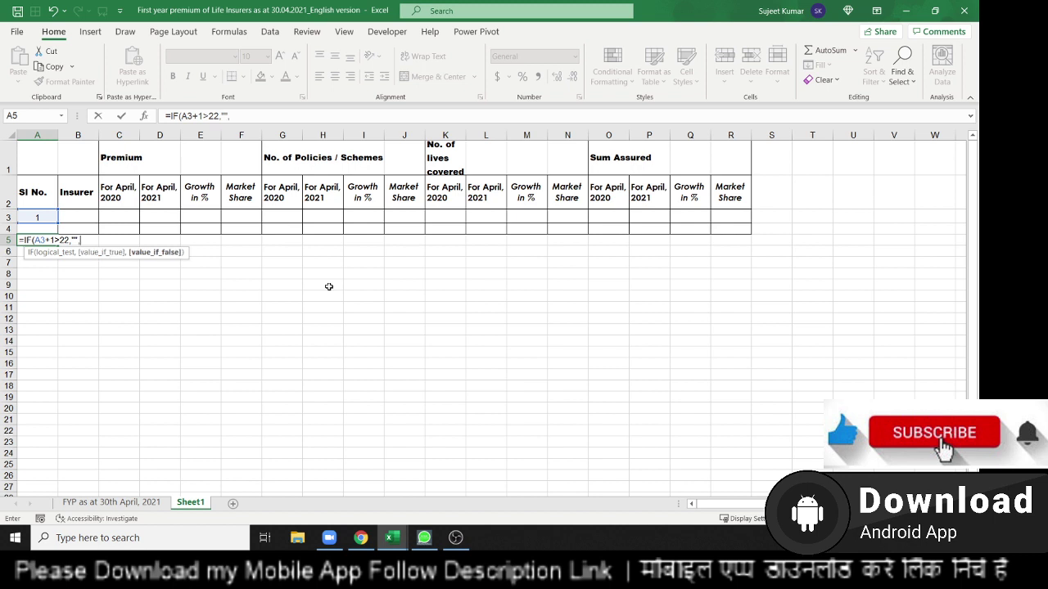
type("A3+1")
key("Return")
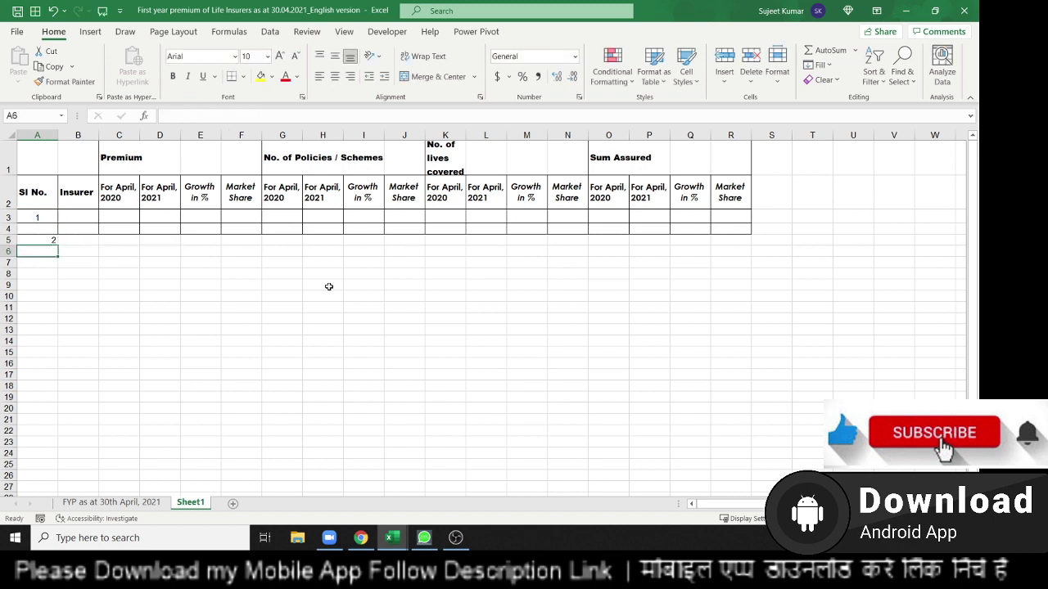
Fill the serial-number formula down column A on alternate rows, up to 22
left_click(48, 219)
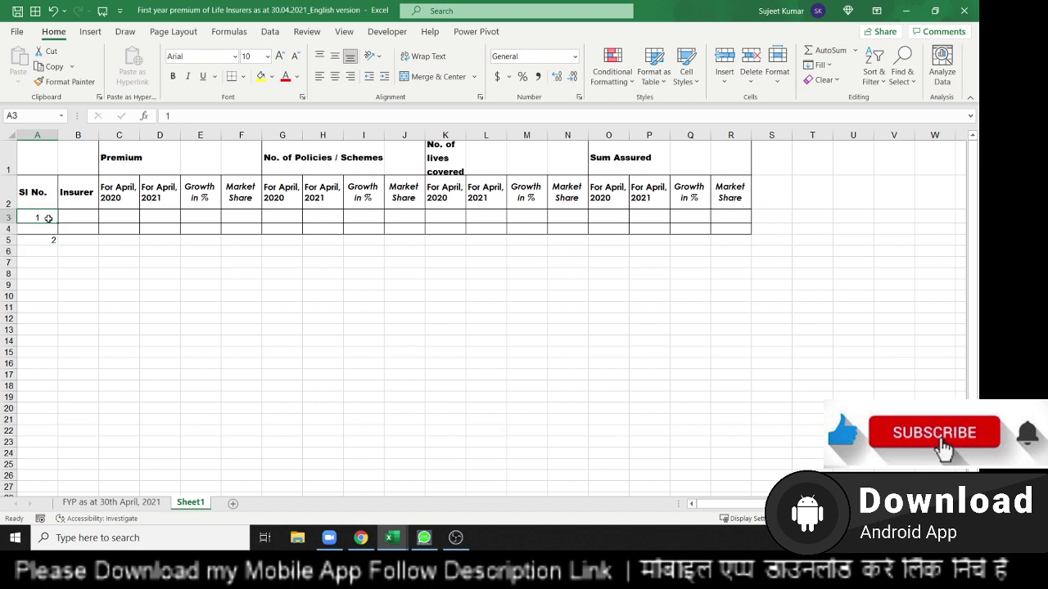
left_click_drag(48, 239, 56, 442)
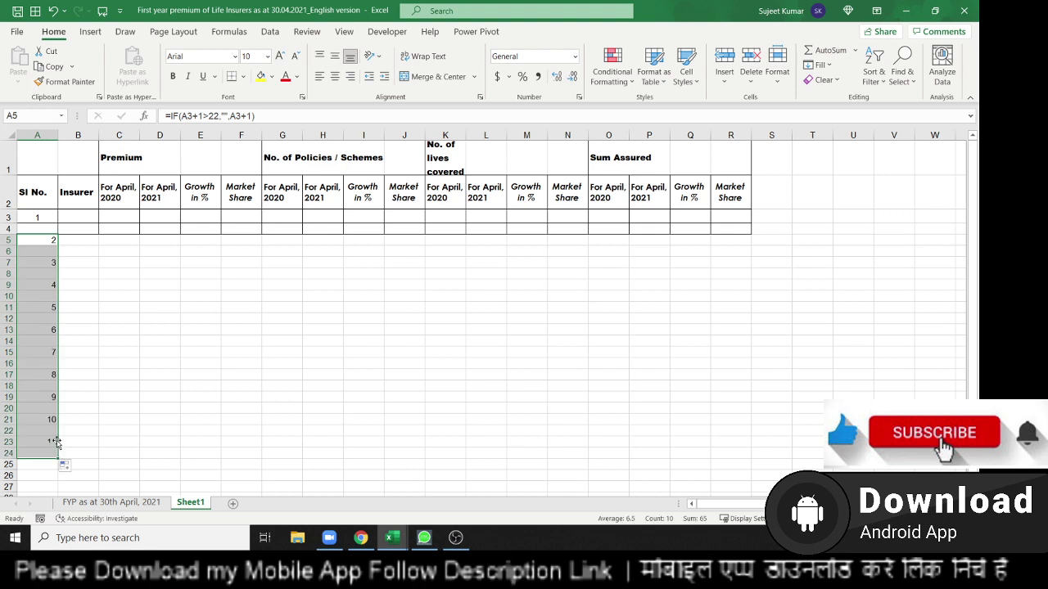
scroll(41, 347, "down", 2)
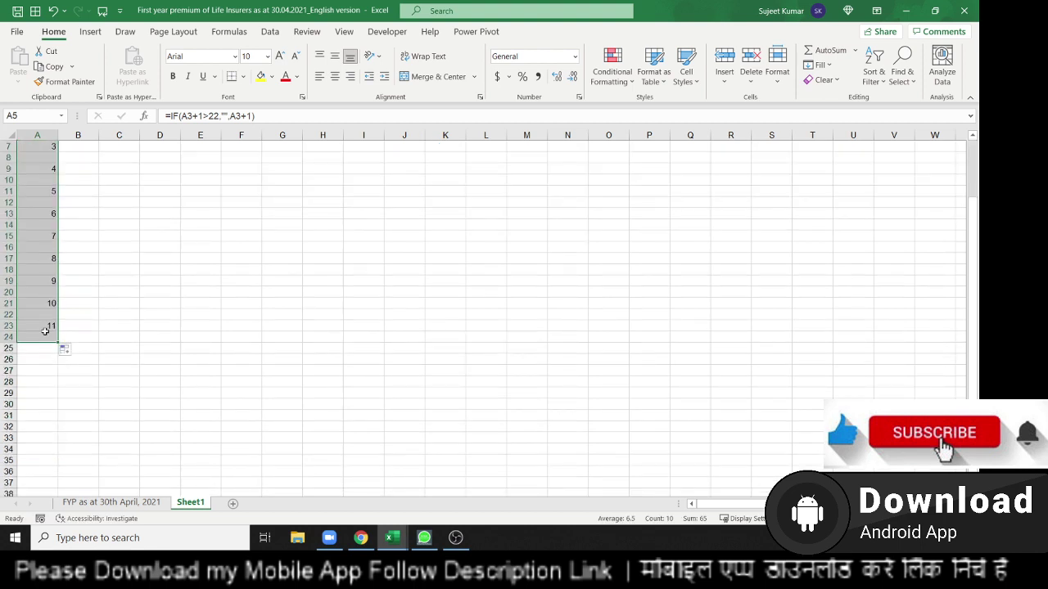
left_click_drag(59, 345, 58, 475)
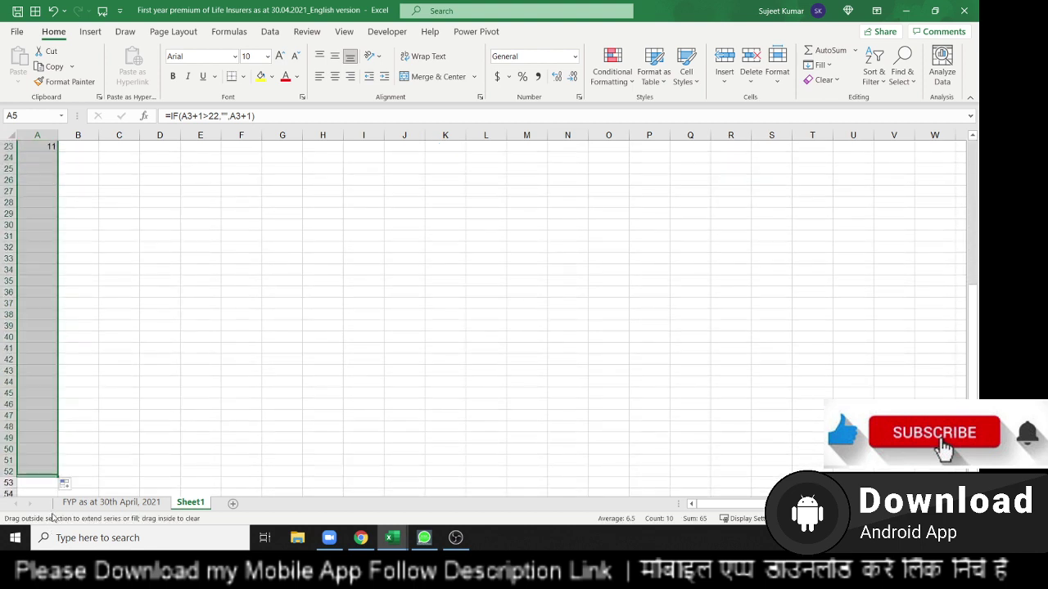
Delete the leftover #VALUE! cells below serial number 22
left_click(46, 406)
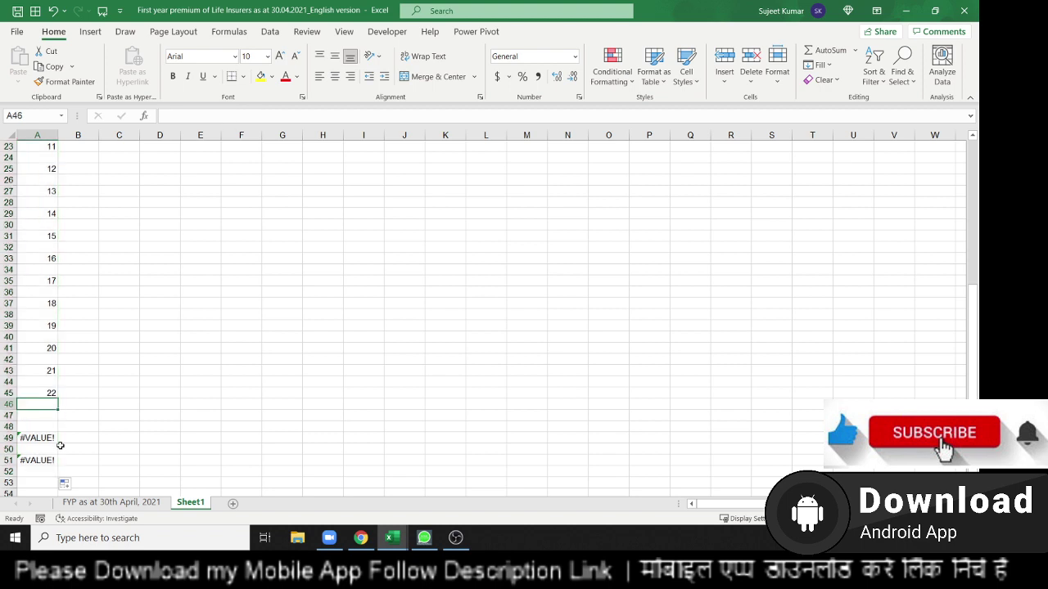
key("Down")
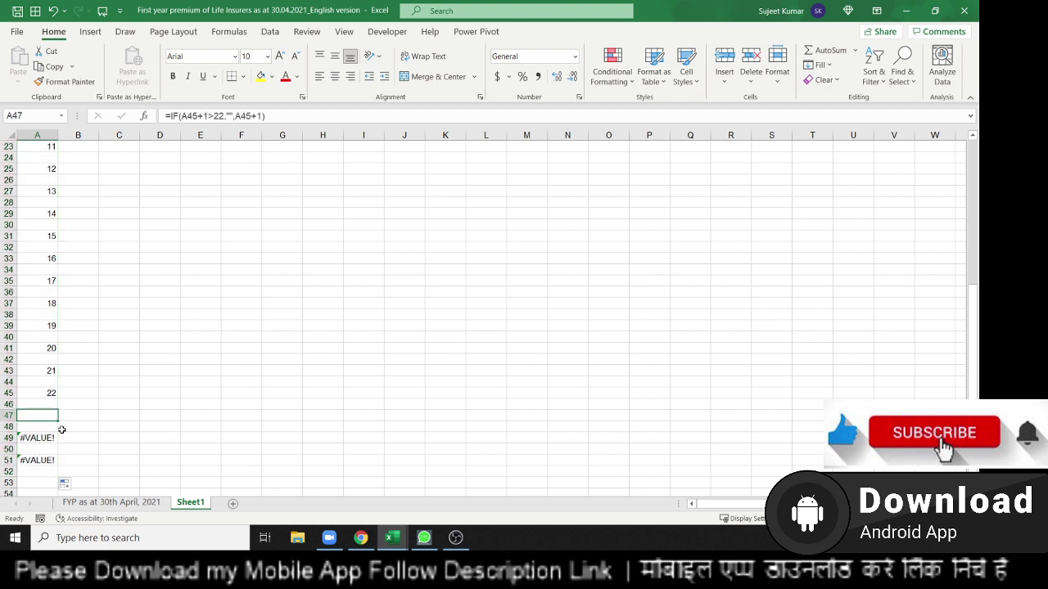
key("shift+Down")
key("shift+Down")
key("shift+Down")
key("shift+Down")
key("shift+Down")
key("Delete")
key("Up")
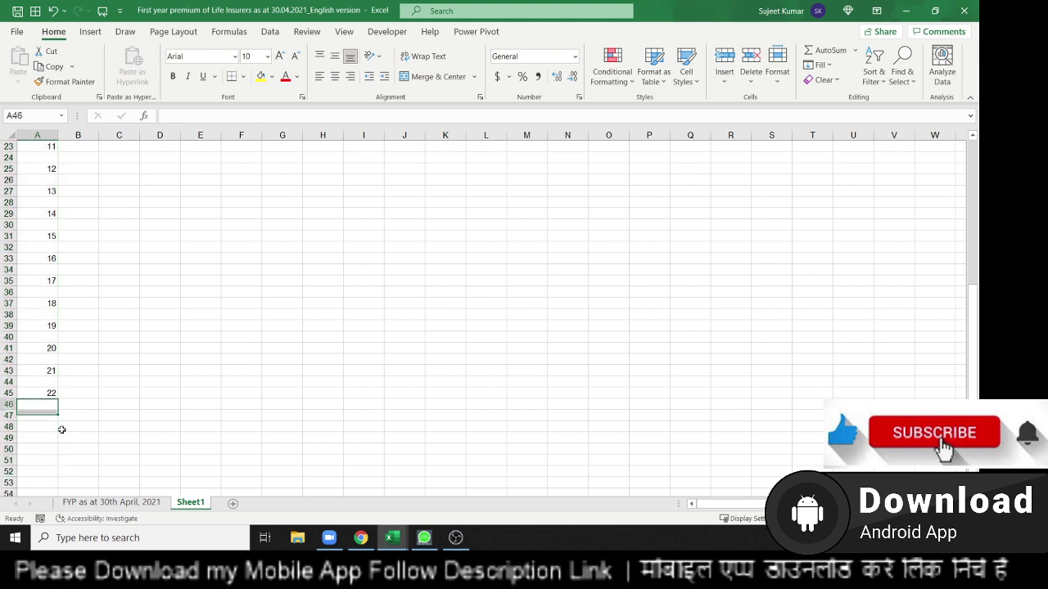
key("Up")
key("Up")
key("Up")
key("Up")
key("Up")
key("Up")
key("Up")
key("Up")
key("Up")
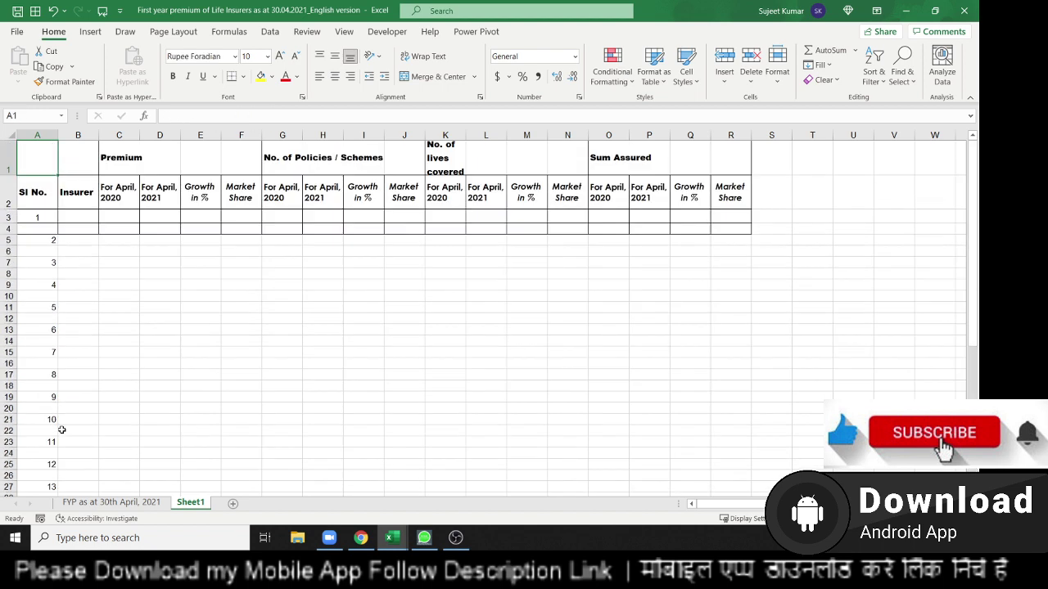
Start a VLOOKUP on A3 in cell B3, then discard it
key("Right")
key("Down")
key("Down")
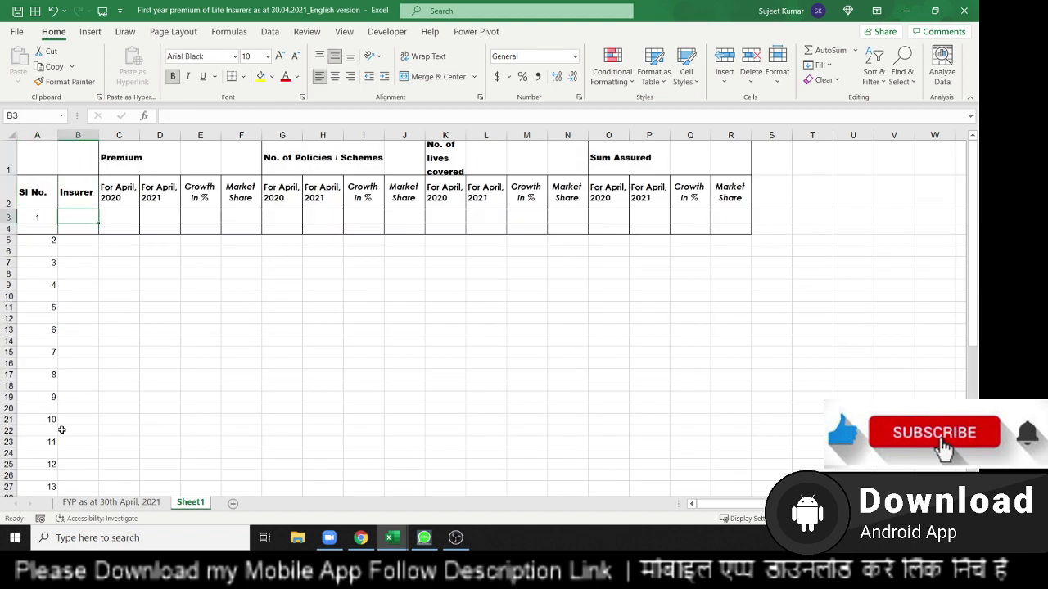
type("=vlo")
key("Tab")
key("Left")
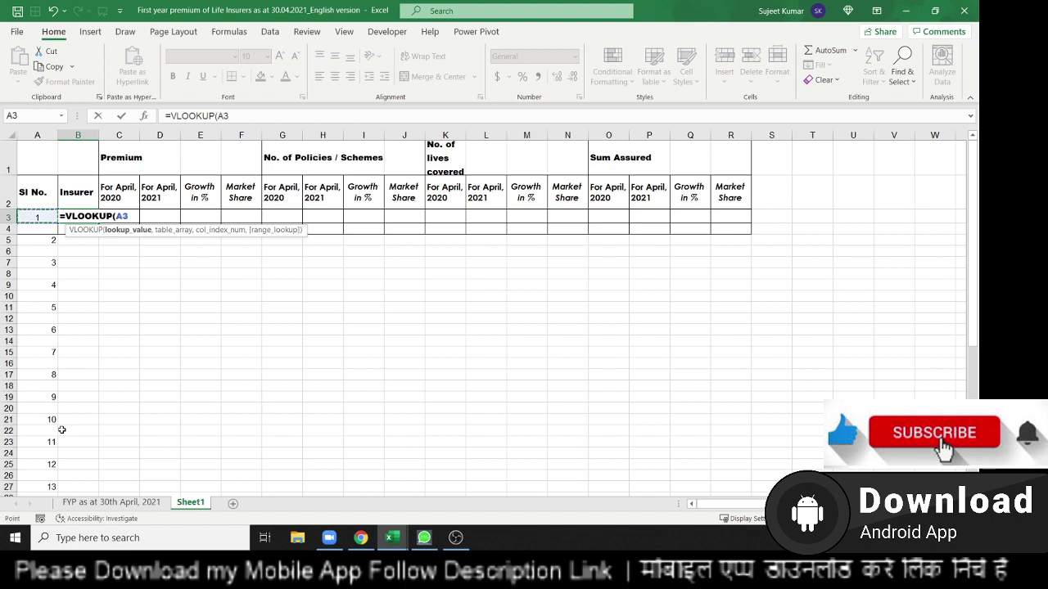
type(",")
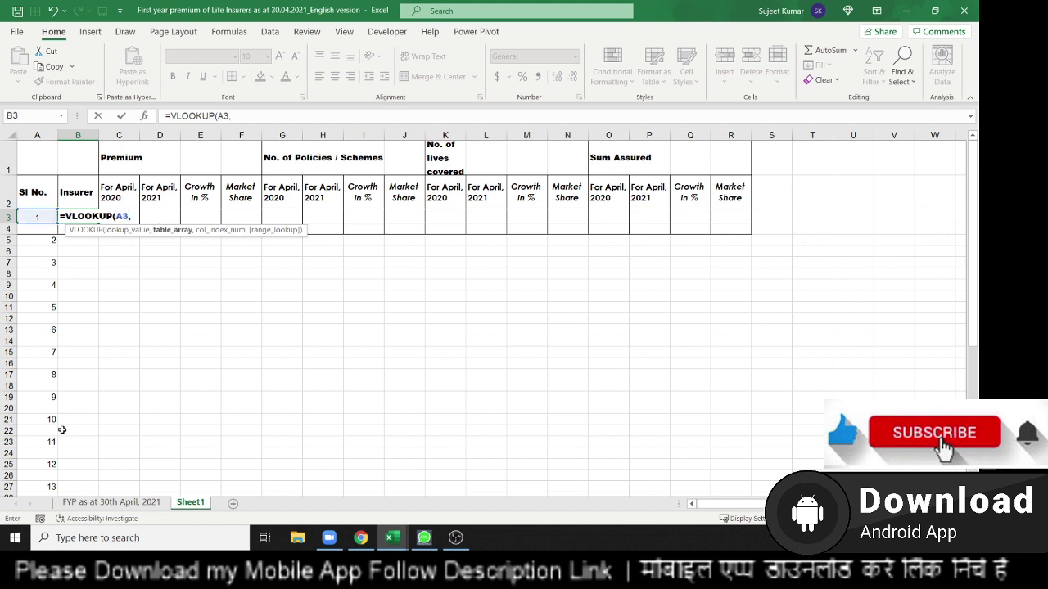
key("Escape")
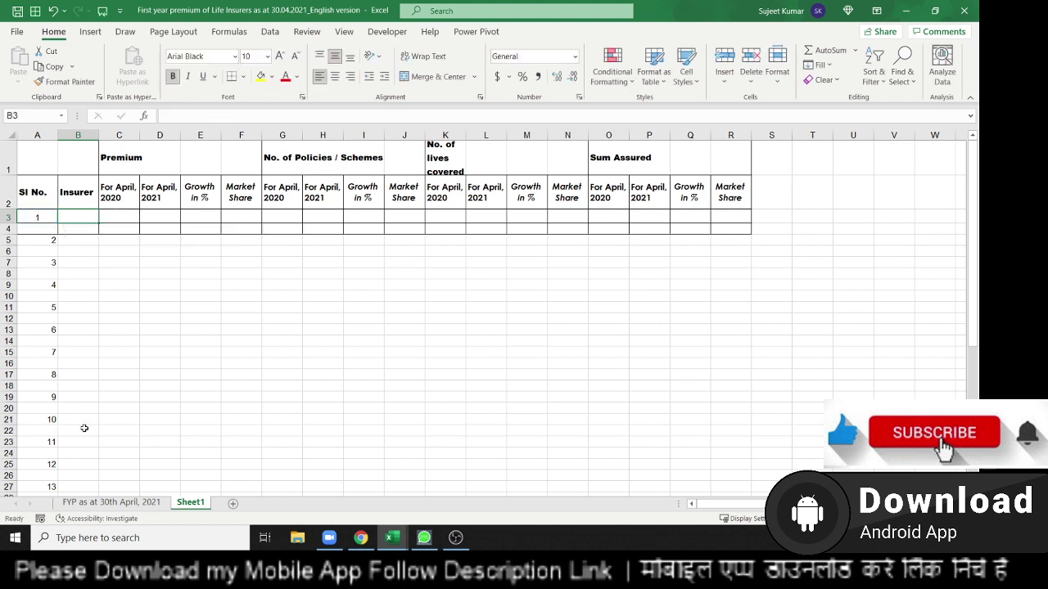
Enter =MATCH(A3,'FYP as at 30th April, 2021'!A:A,0) in B3, returning 5
type("=m")
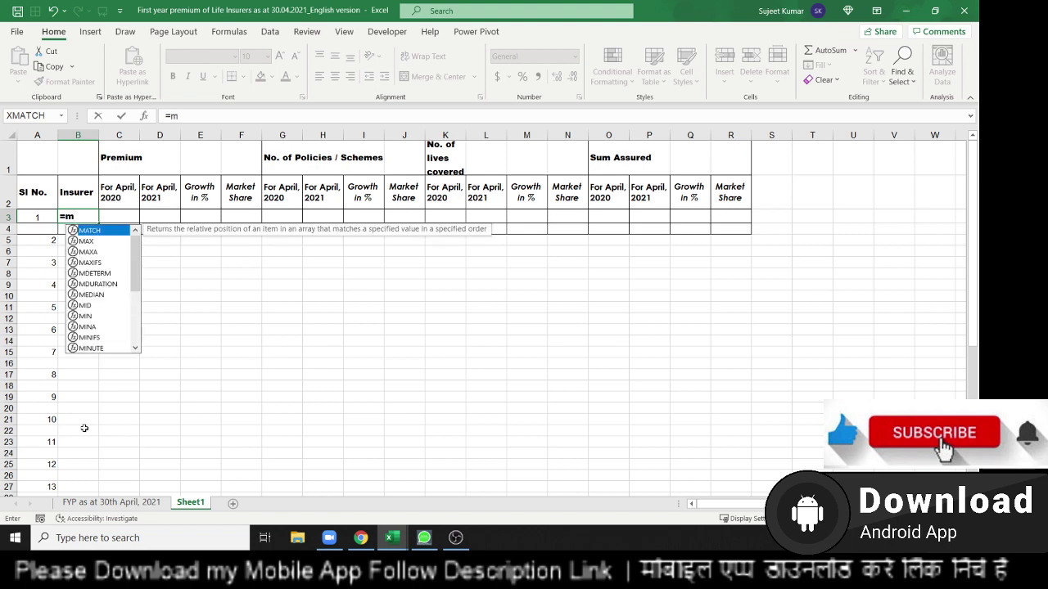
key("Tab")
key("Left")
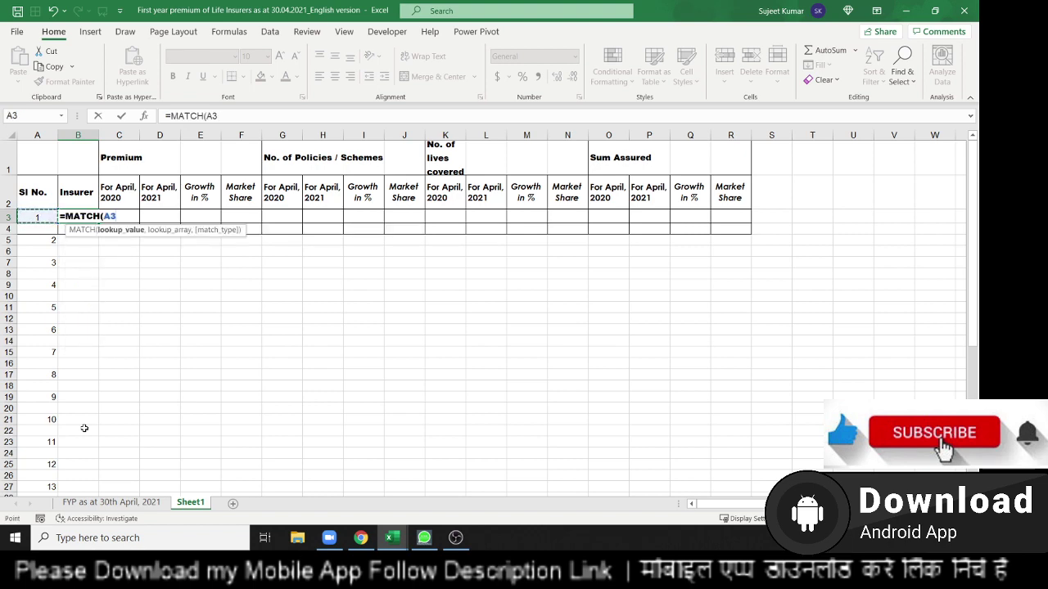
type(",")
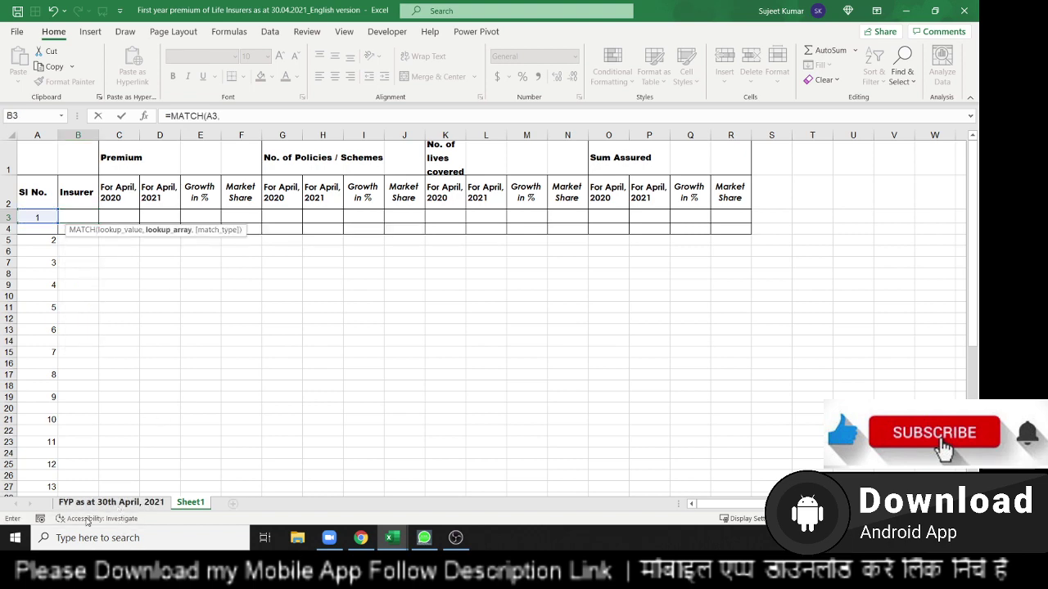
left_click(111, 502)
left_click(32, 136)
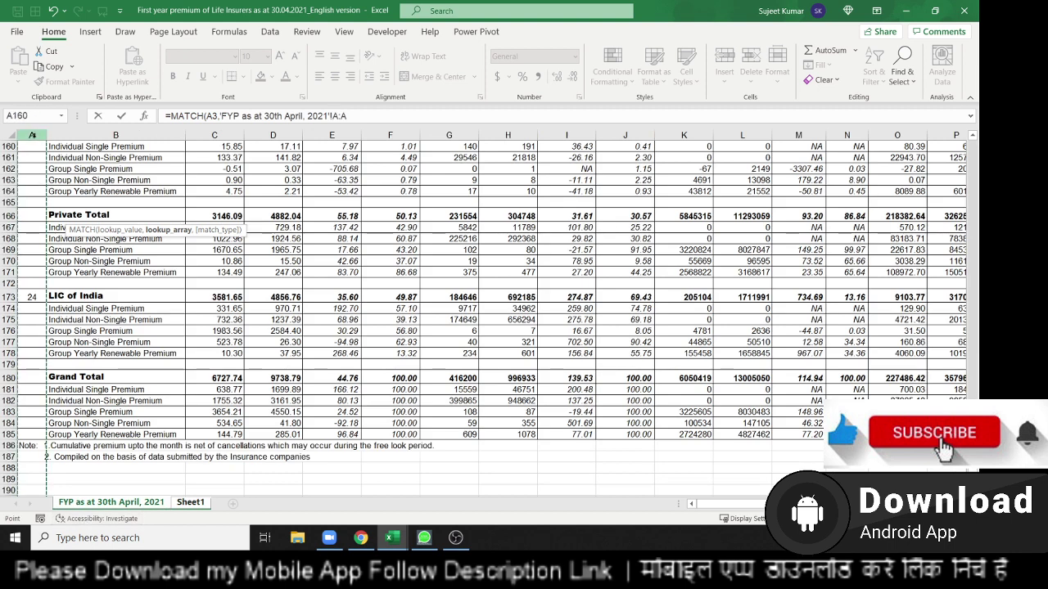
type(",")
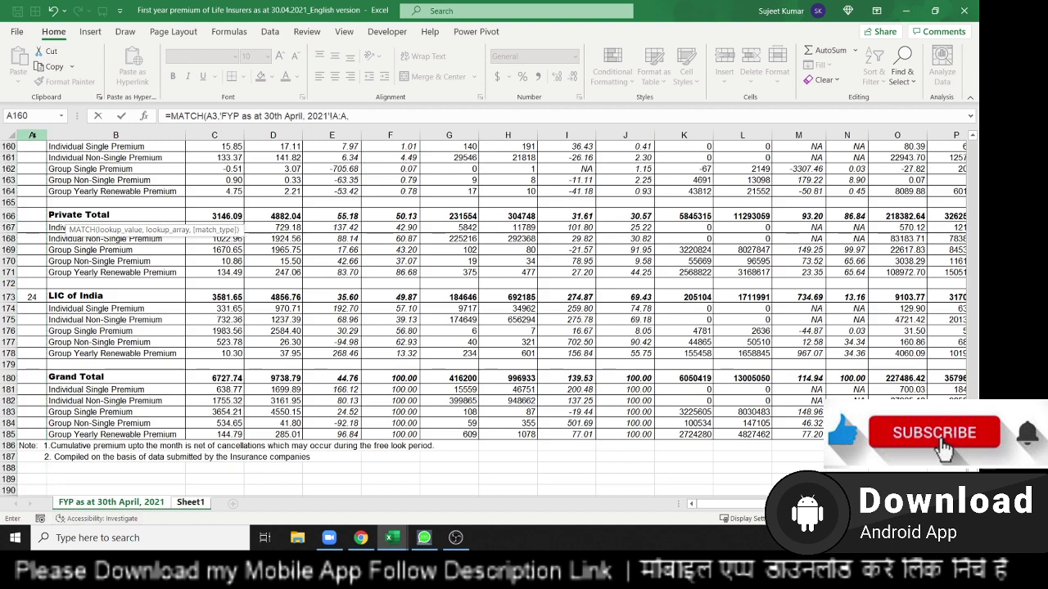
key("Return")
left_click(78, 216)
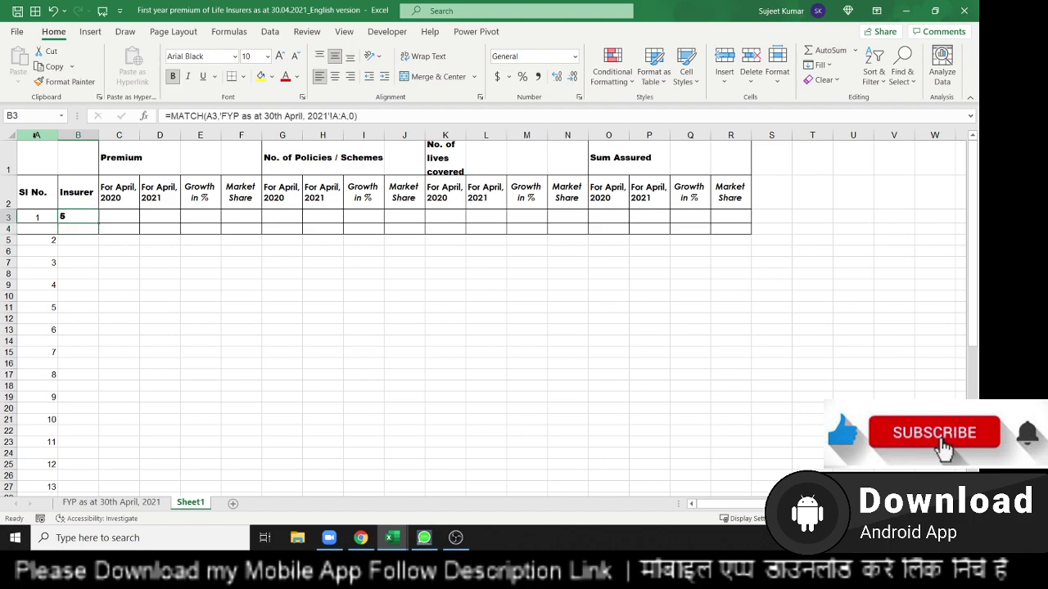
left_click(112, 503)
scroll(109, 291, "up", 10)
scroll(109, 291, "up", 10)
scroll(109, 290, "up", 9)
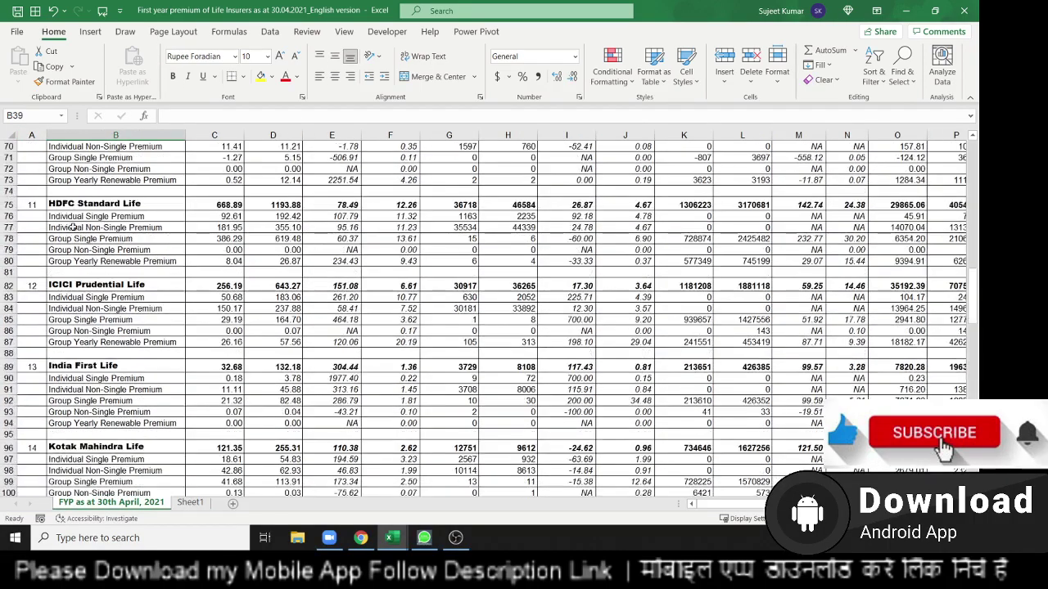
left_click(78, 224)
key("Up")
key("Up")
key("Up")
scroll(78, 224, "up", 19)
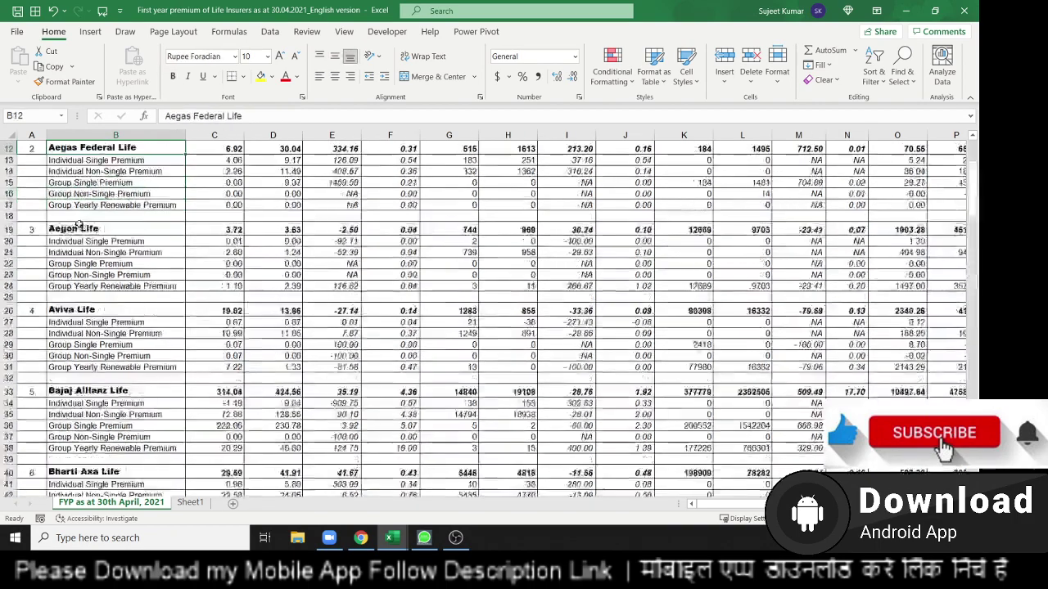
scroll(79, 224, "up", 4)
left_click(79, 224)
key("Up")
key("Up")
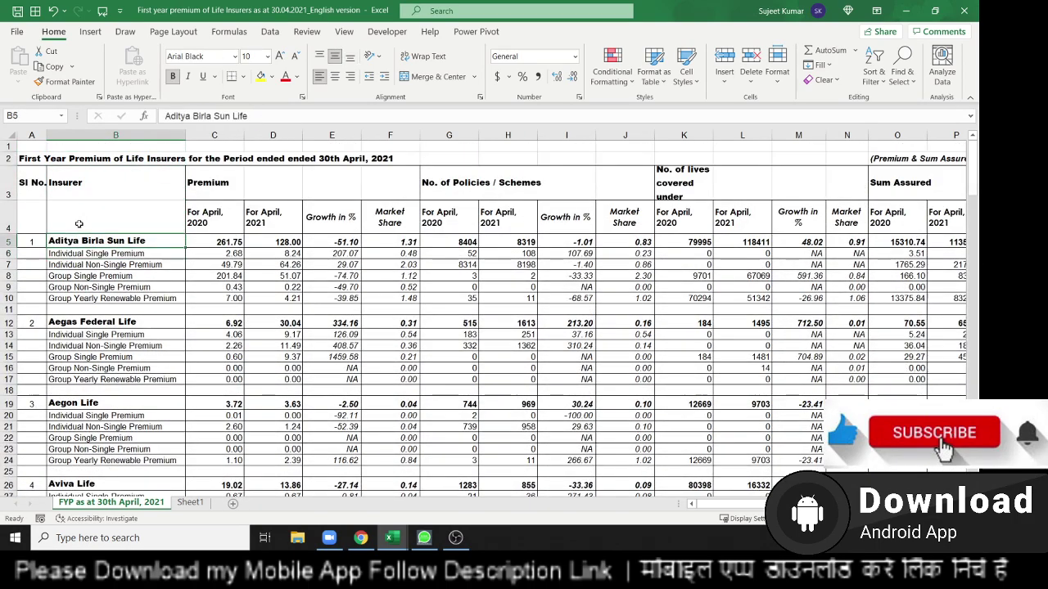
left_click(190, 503)
Wrap B3's MATCH in INDEX using the FYP sheet's columns A:R as the range
double_click(79, 215)
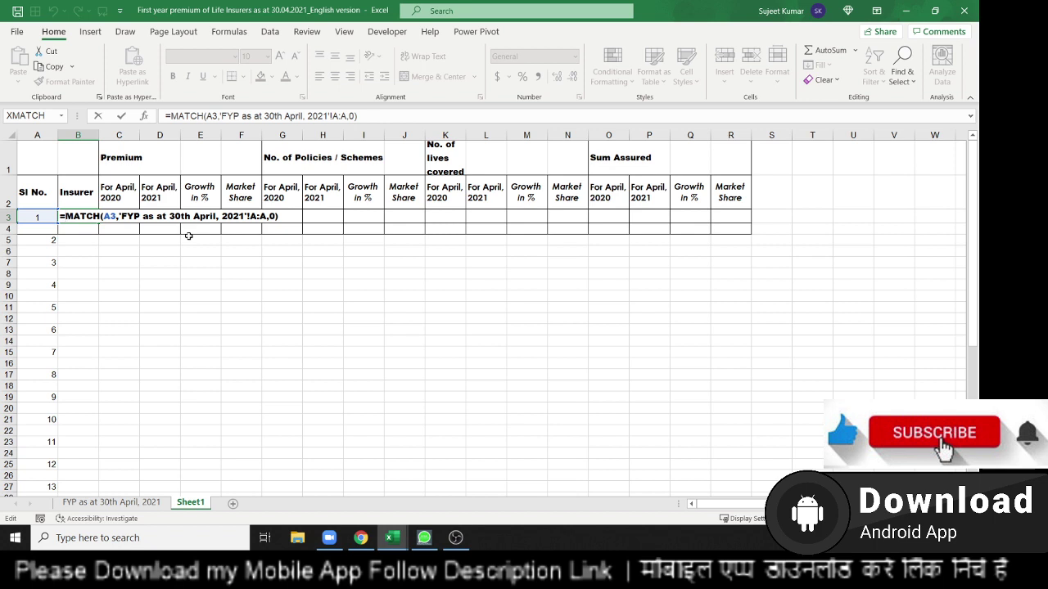
type("in")
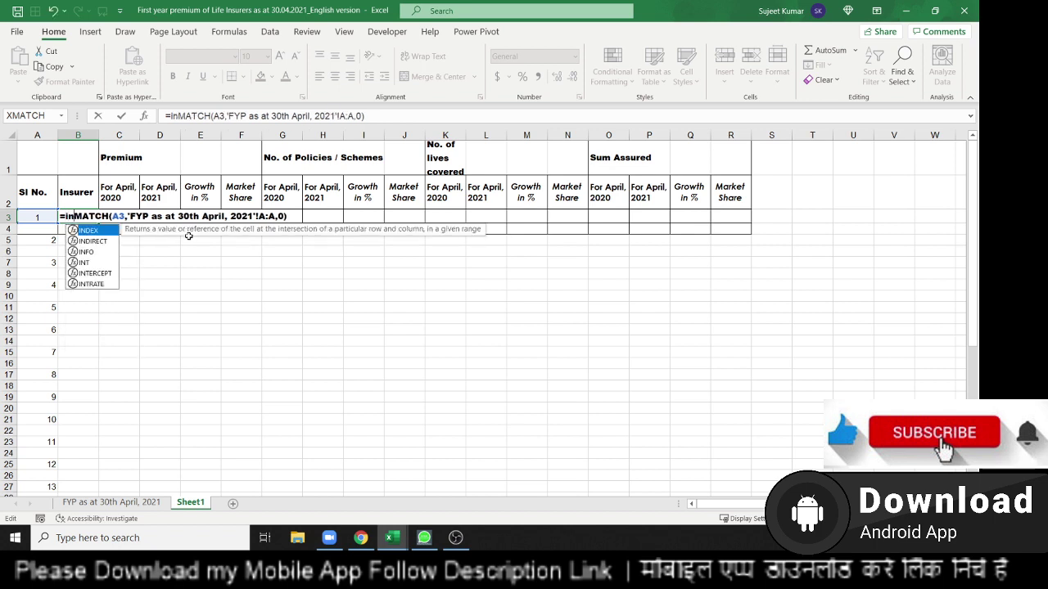
key("Tab")
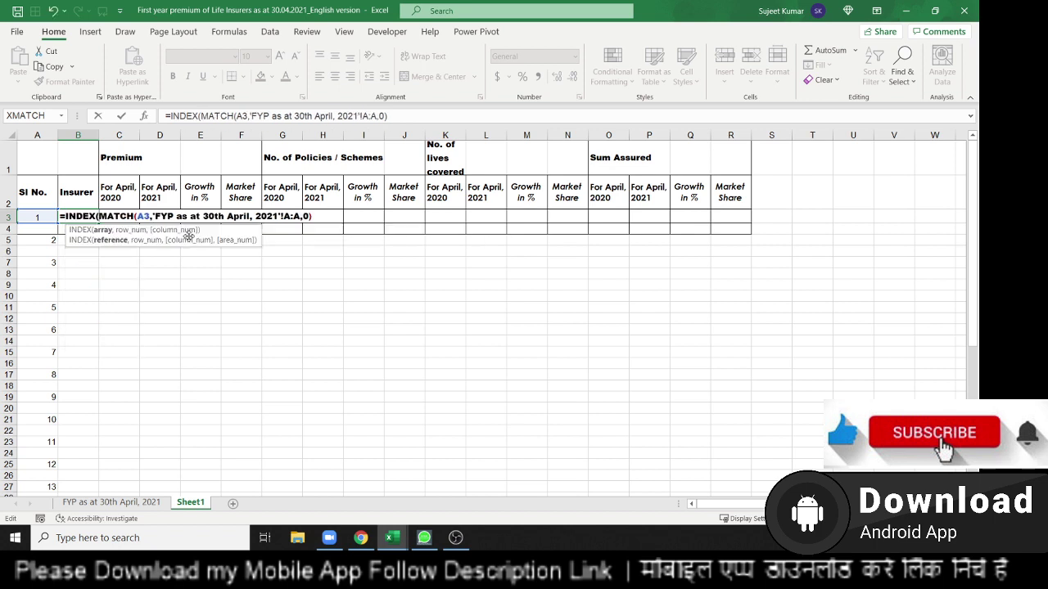
left_click(96, 503)
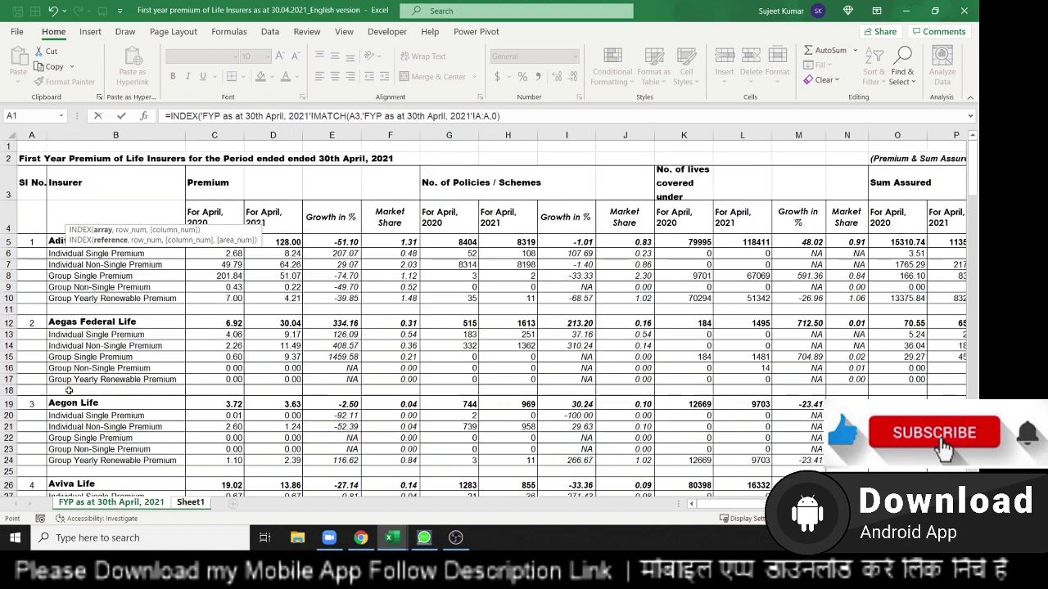
left_click(13, 137)
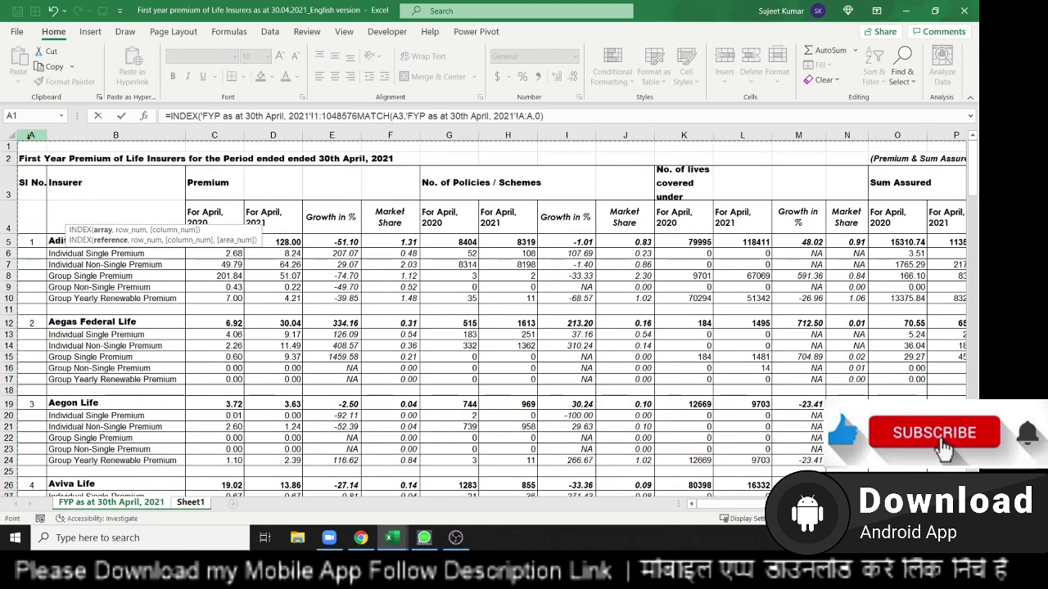
left_click(30, 148)
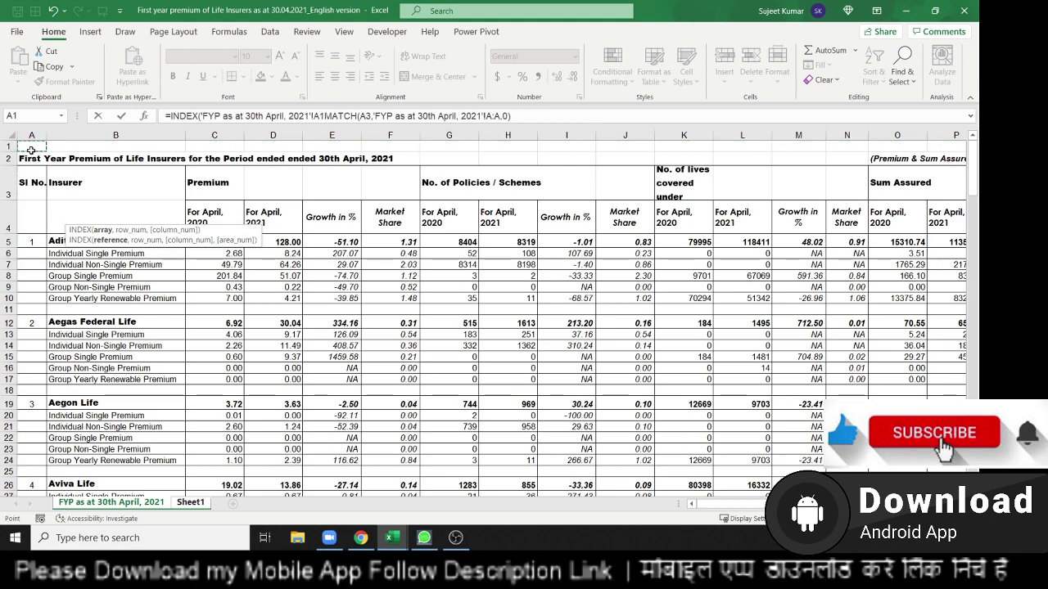
left_click_drag(30, 150, 410, 147)
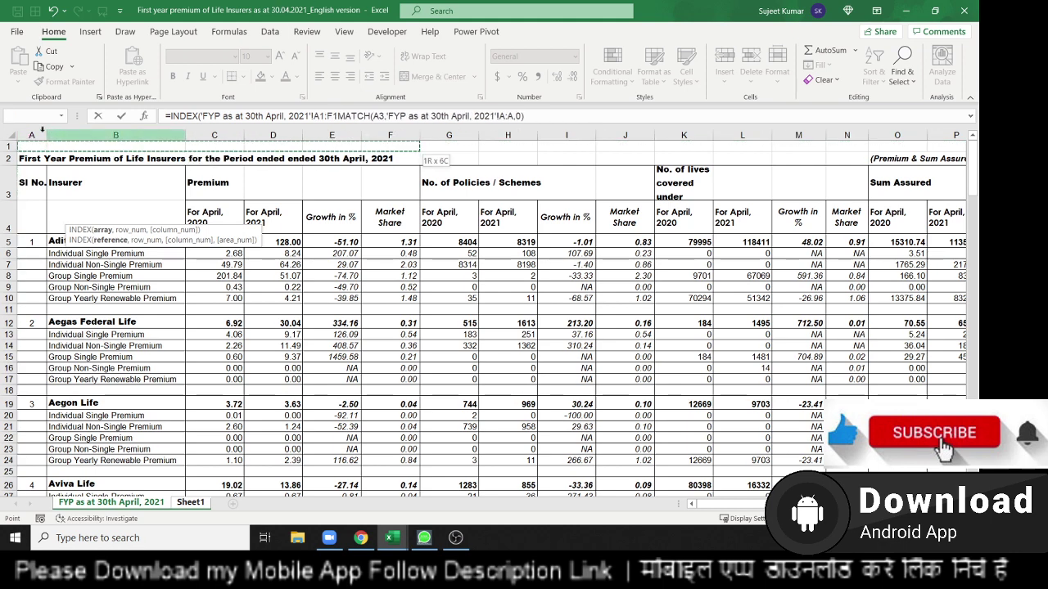
left_click_drag(42, 129, 978, 164)
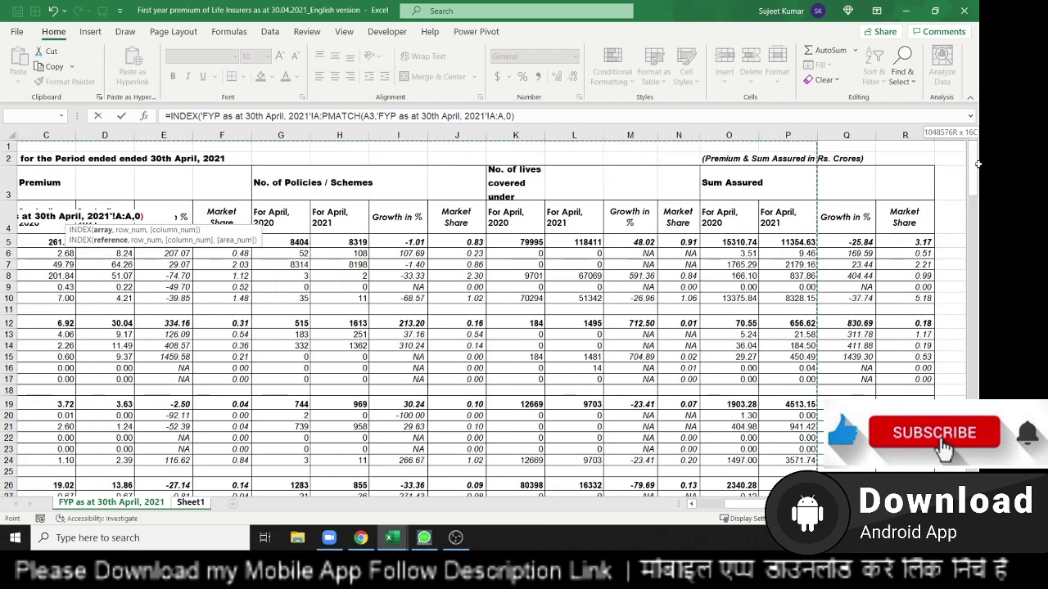
left_click_drag(978, 164, 871, 181)
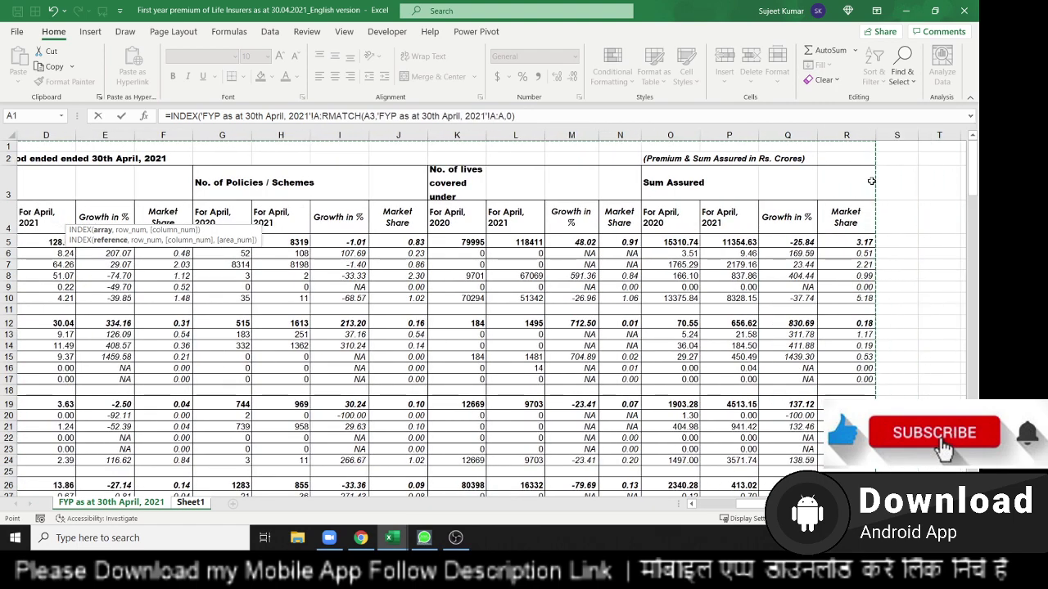
type(",")
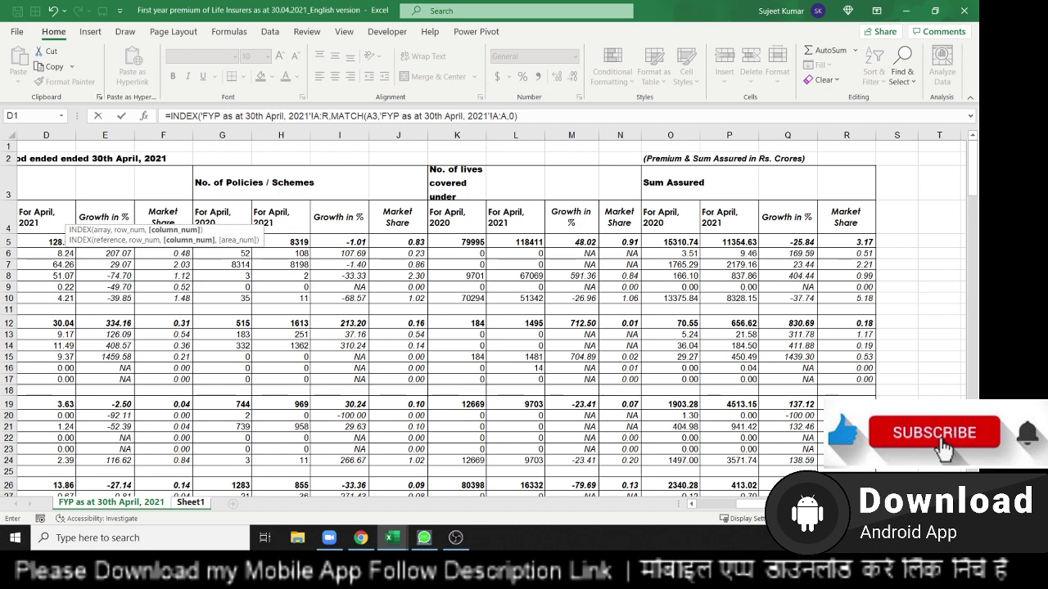
Set INDEX column 2 and accept Excel's correction, so B3 shows Aditya Birla Sun Life
left_click(547, 113)
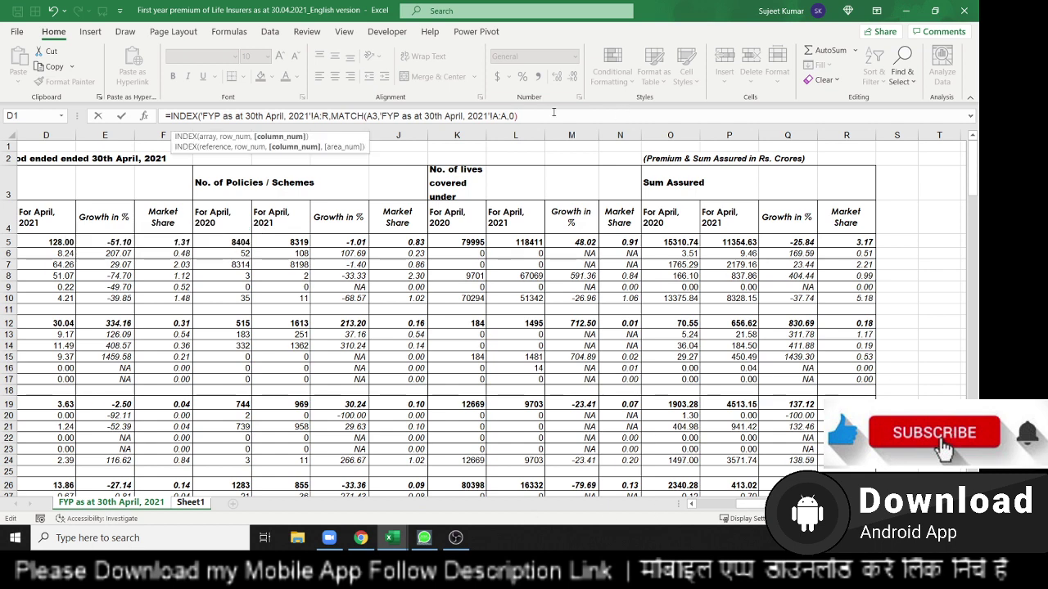
type(",2")
key("Return")
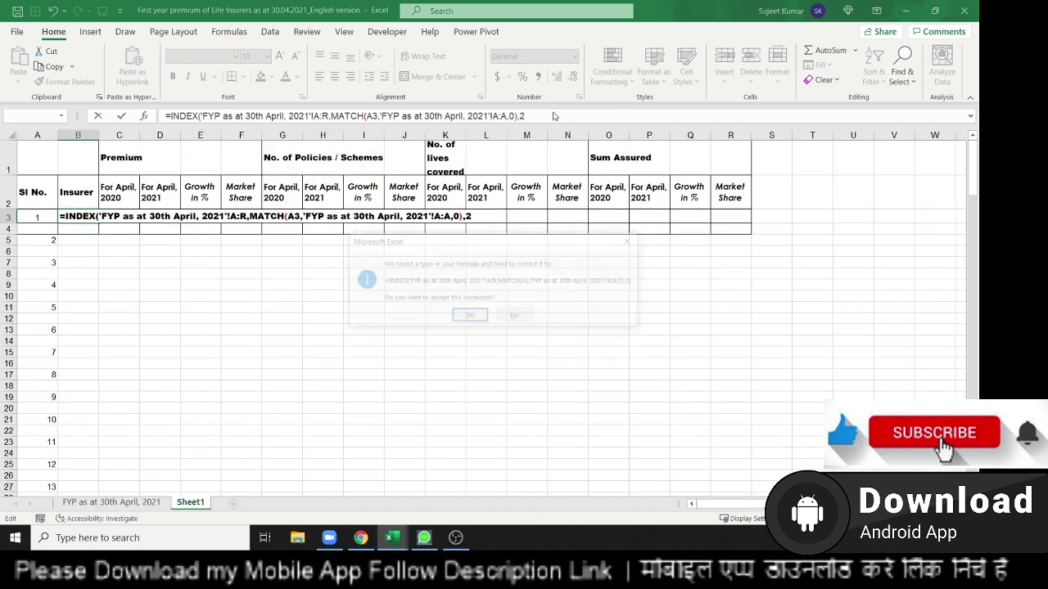
key("Return")
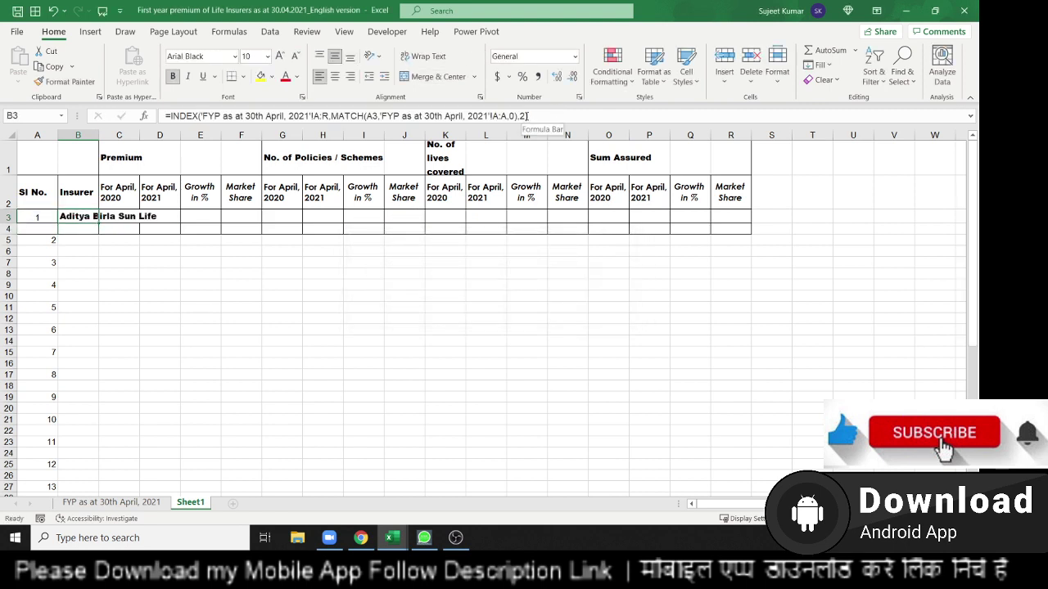
On the FYP as at 30th April, 2021 sheet, move the Insurer heading from B3 to B4
left_click(67, 204)
left_click(83, 505)
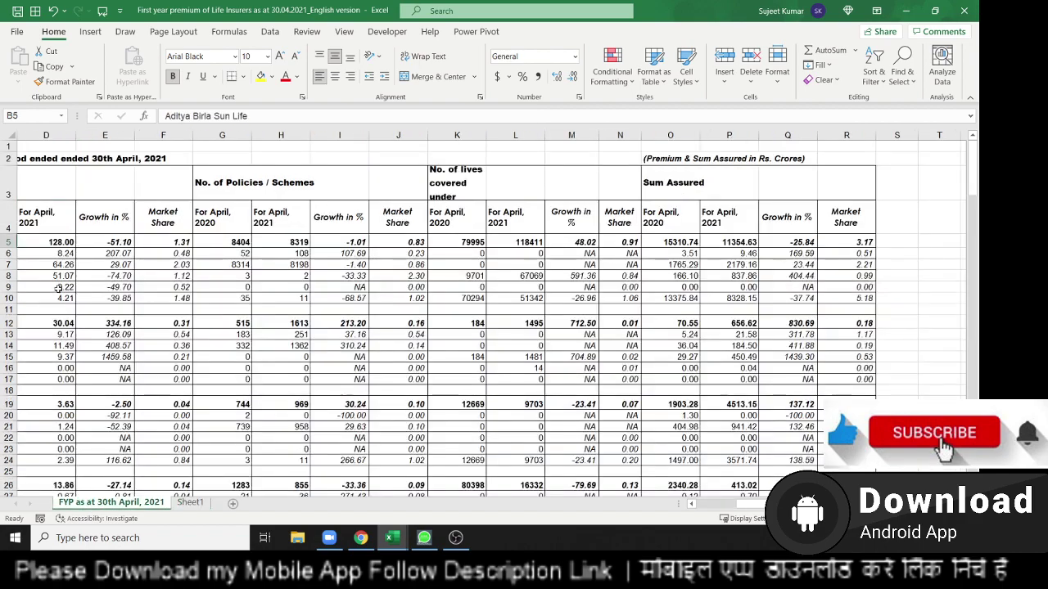
scroll(45, 215, "left", 2)
scroll(46, 215, "left", 2)
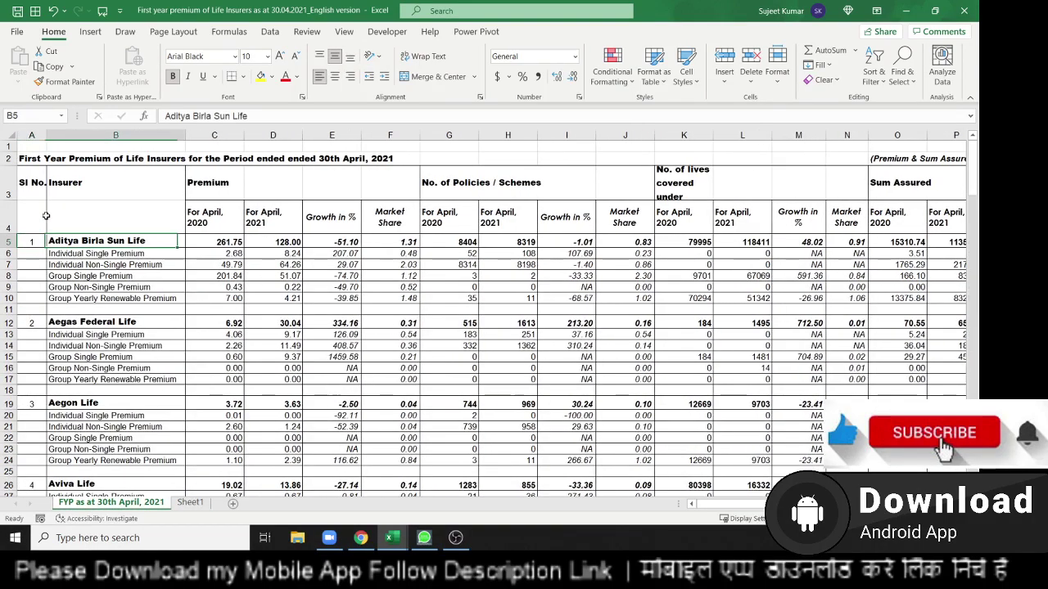
key("Right")
key("Left")
left_click(112, 219)
left_click(103, 193)
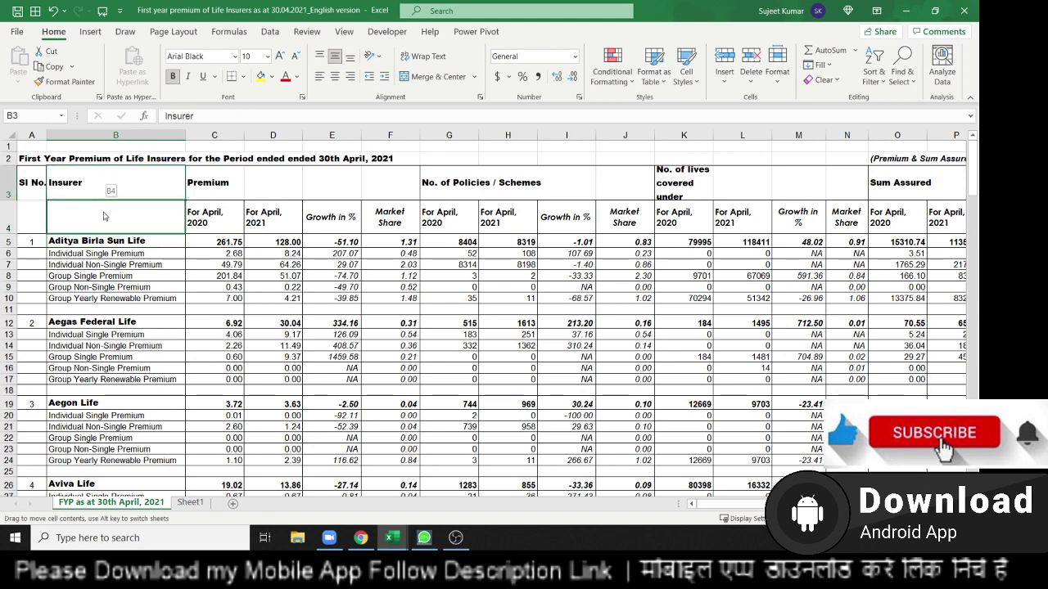
left_click_drag(103, 200, 104, 216)
Check the year, Growth in % and Market Share headings in row 4, then return to Sheet1
left_click(237, 222)
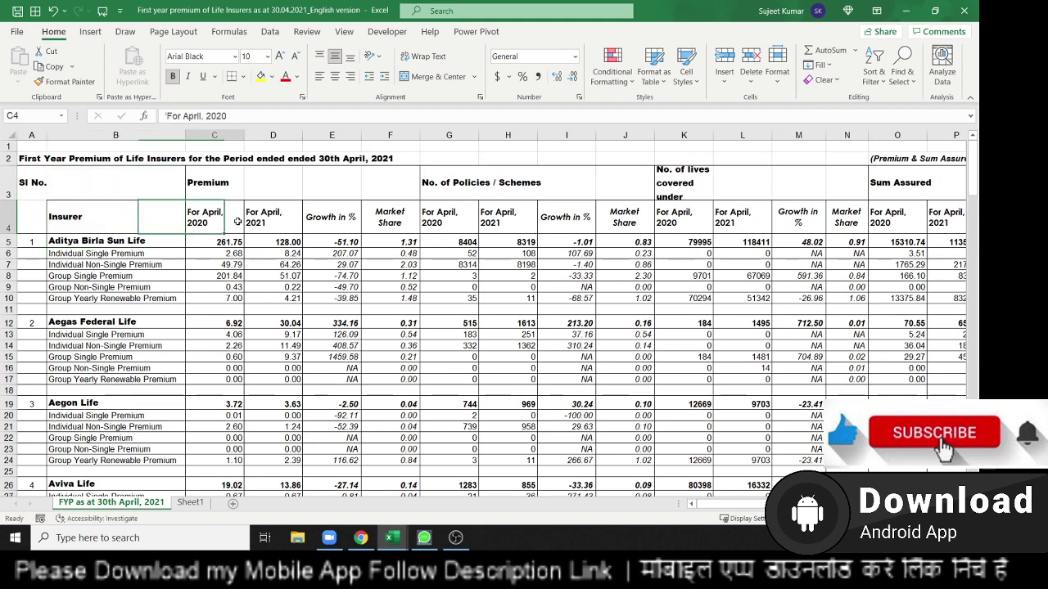
left_click(327, 229)
left_click(410, 233)
left_click(189, 503)
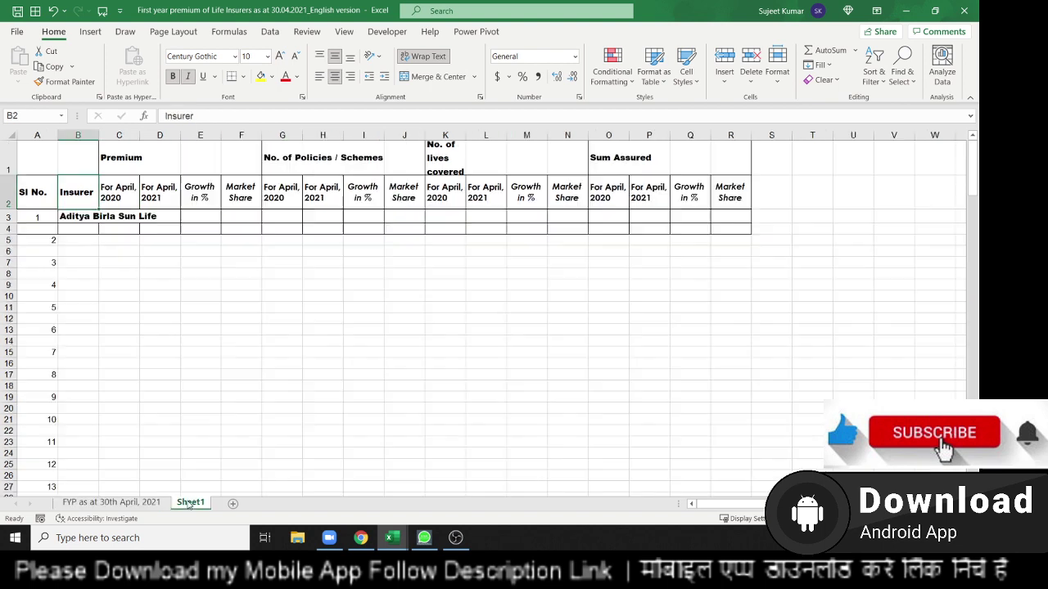
Replace B3's fixed column 2 with MATCH(B2,'FYP as at 30th April, 2021'!4:4,0)
left_click(77, 219)
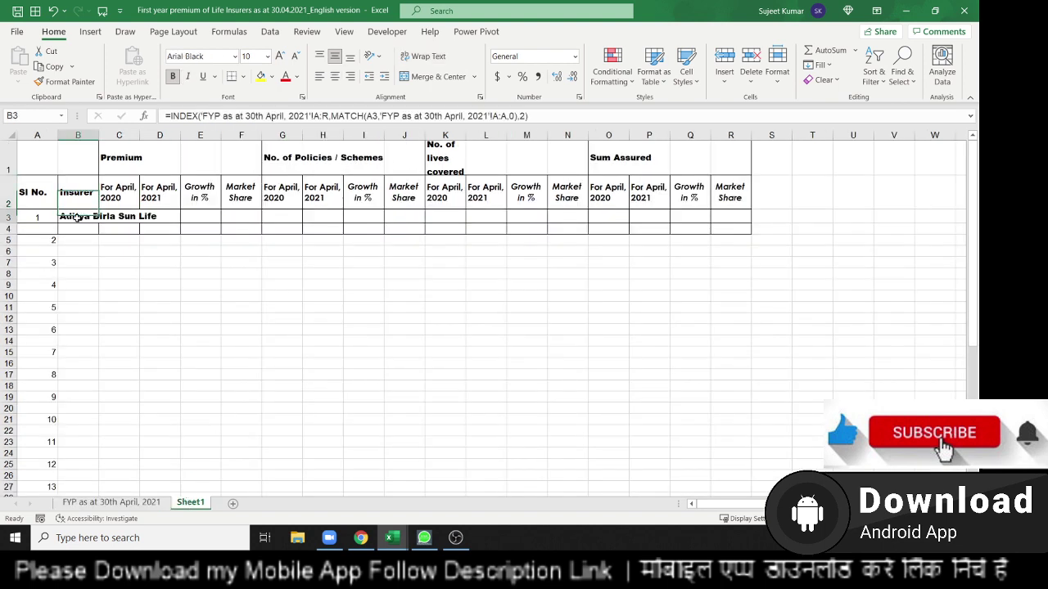
left_click(521, 116)
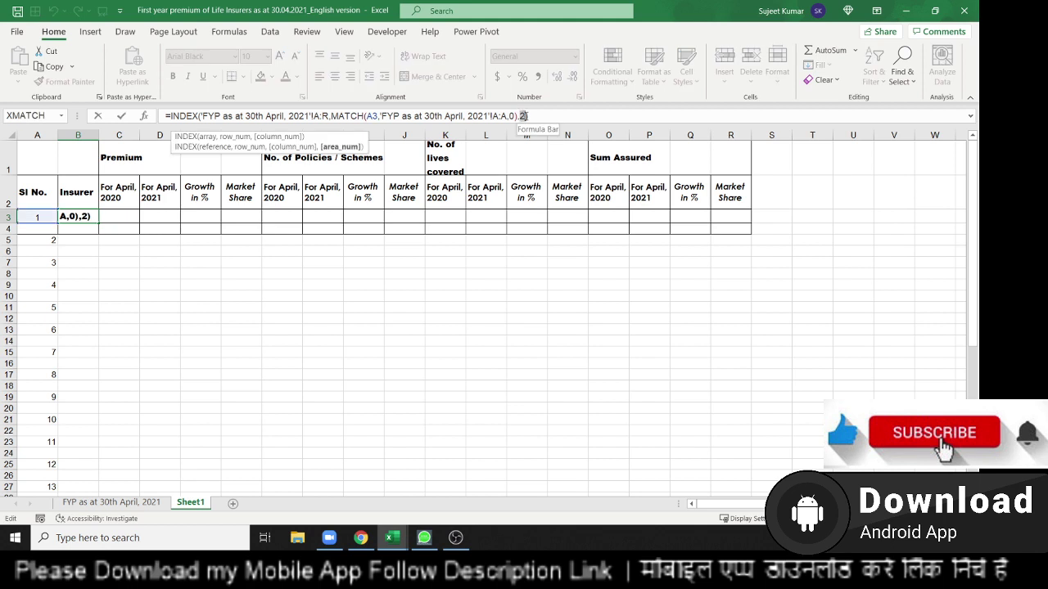
key("BackSpace")
type("ma")
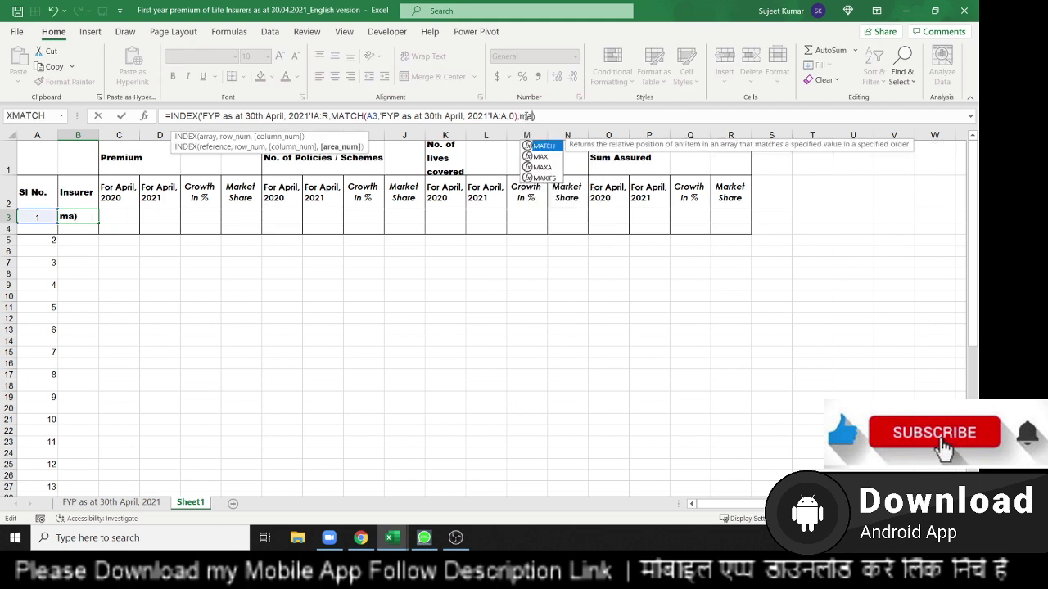
type("MATCH(")
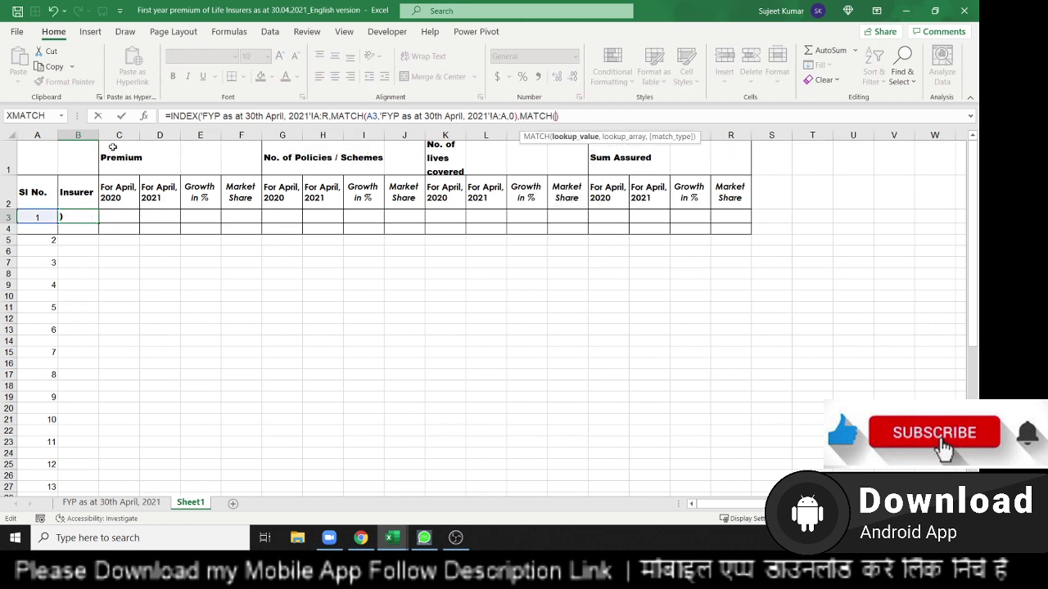
left_click(71, 201)
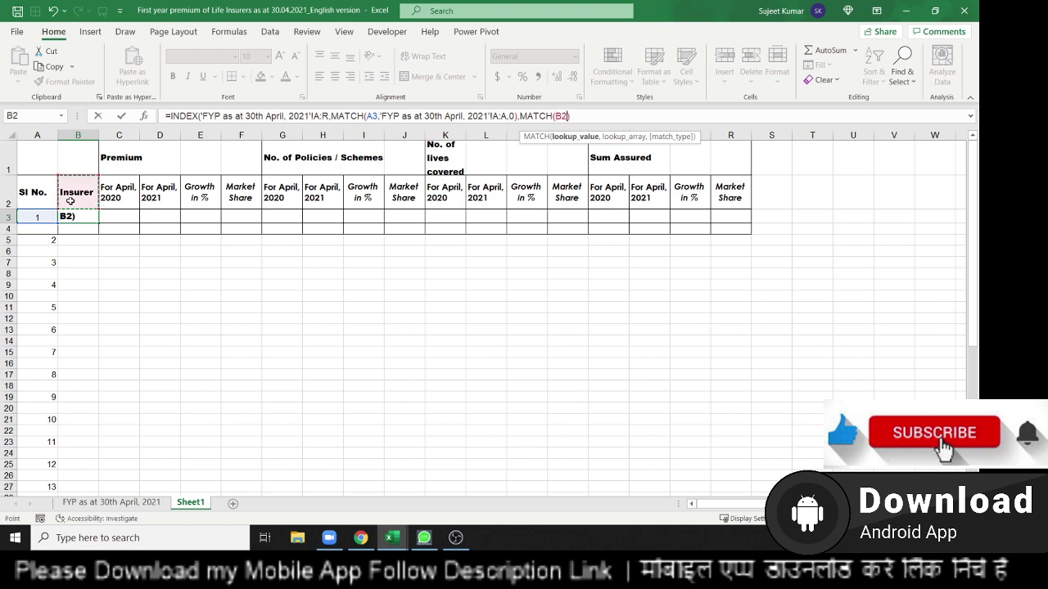
type(",")
left_click(110, 502)
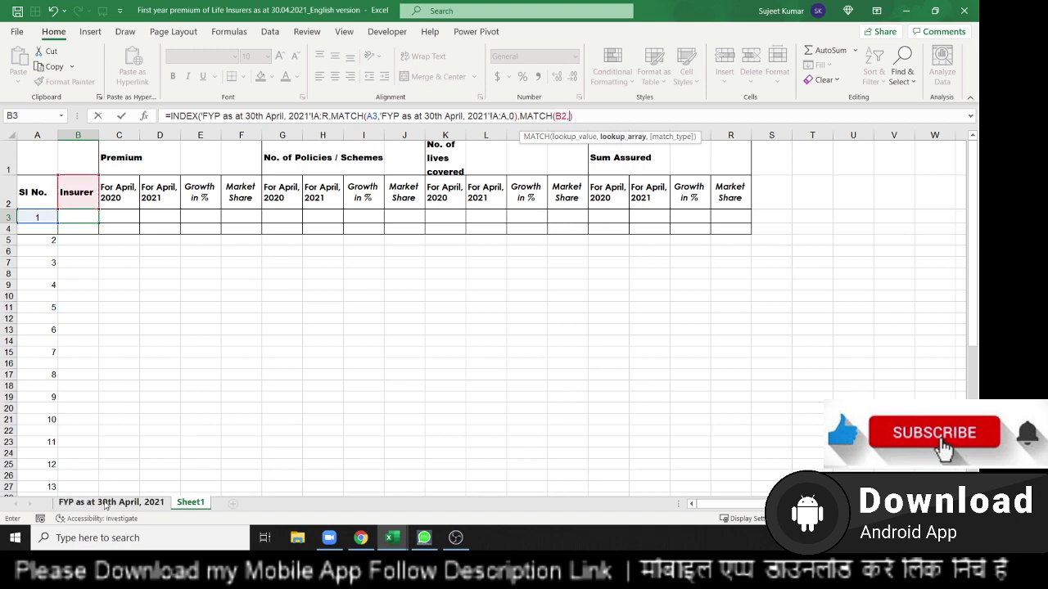
left_click(10, 229)
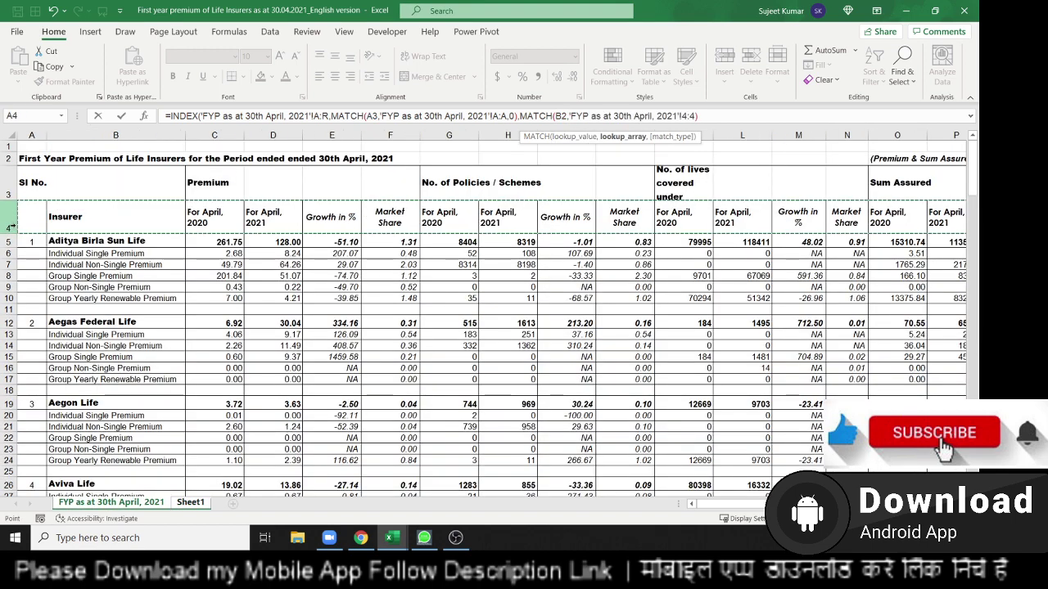
type(",0")
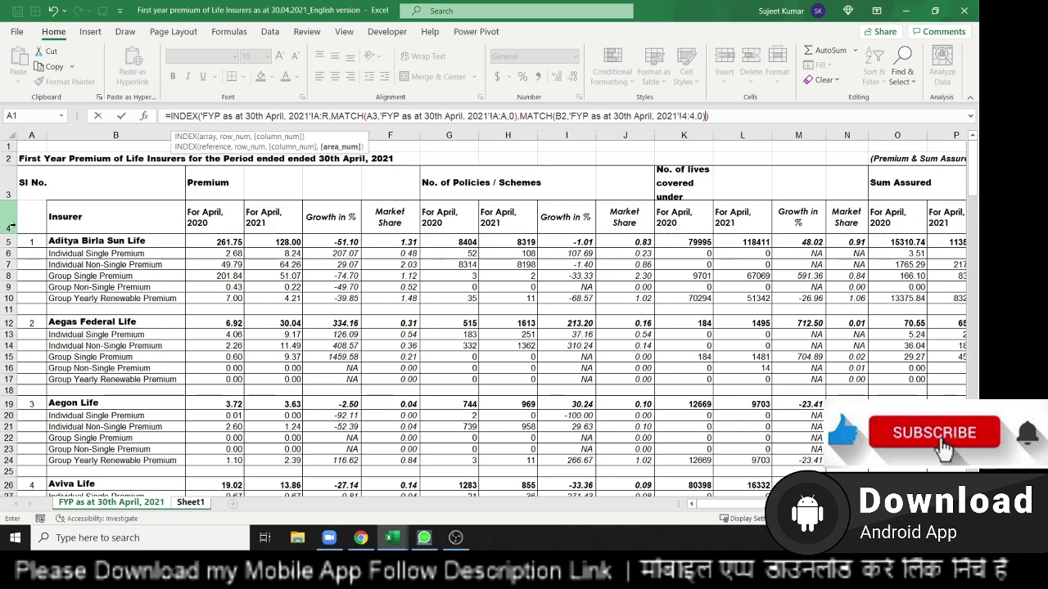
key("Return")
key("Up")
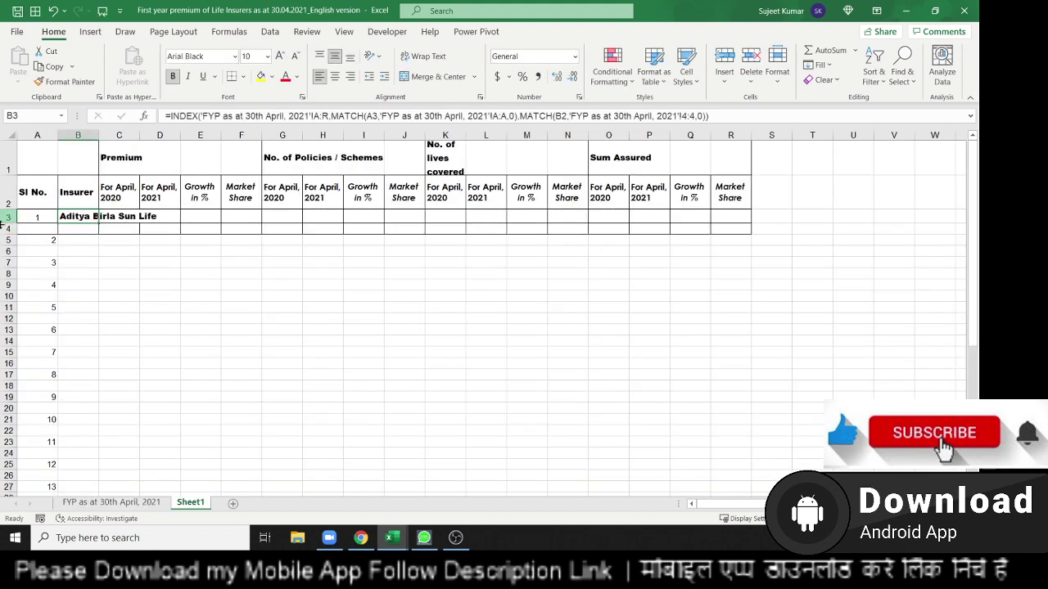
Anchor B3's formula references as $A:$R, $A3, $A:$A, B$2 and $4:$4
double_click(70, 219)
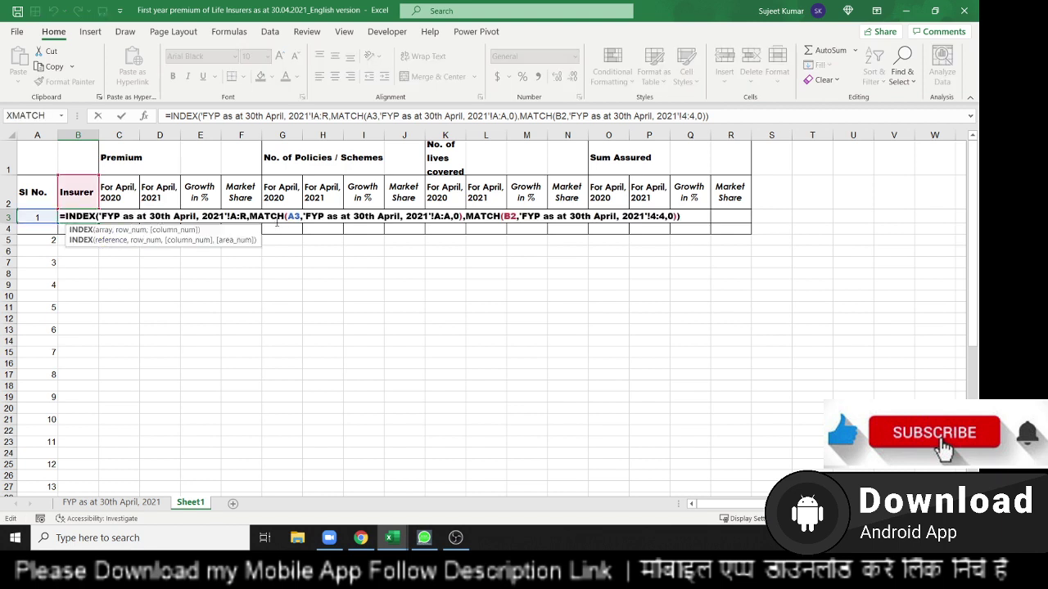
left_click(240, 216)
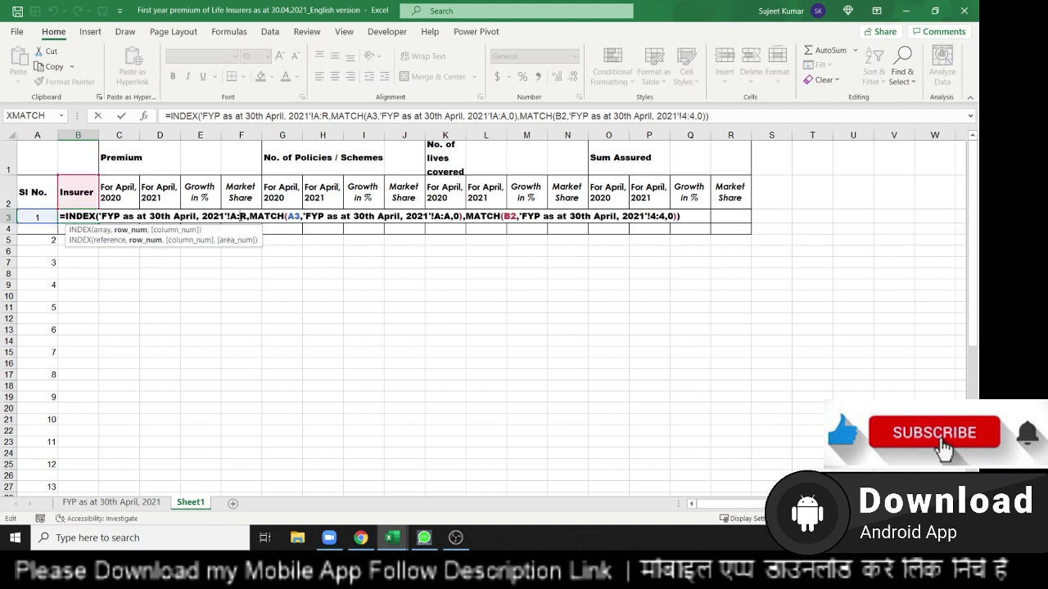
key("F4")
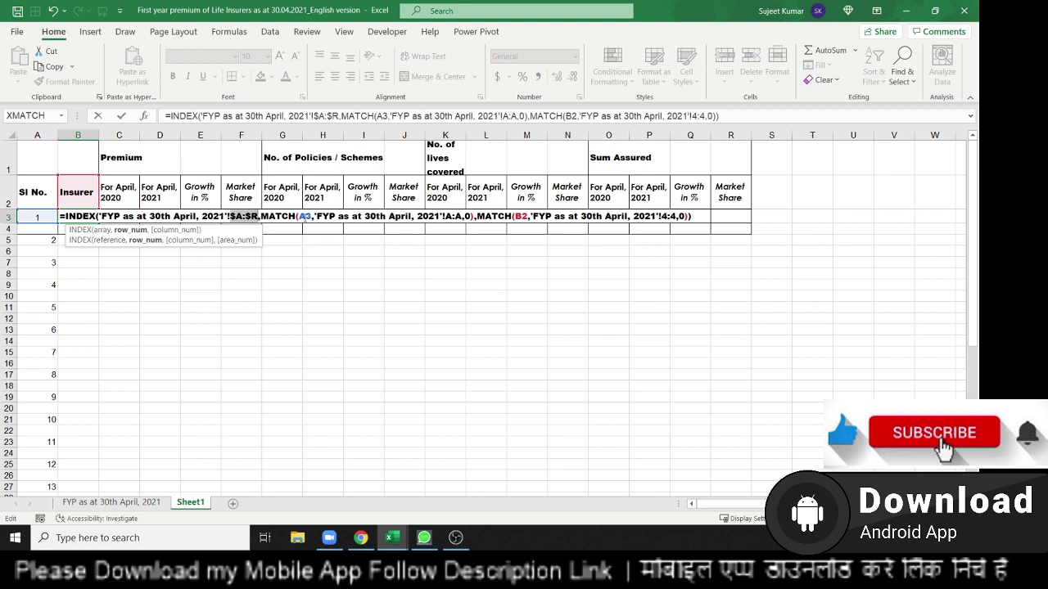
left_click(303, 216)
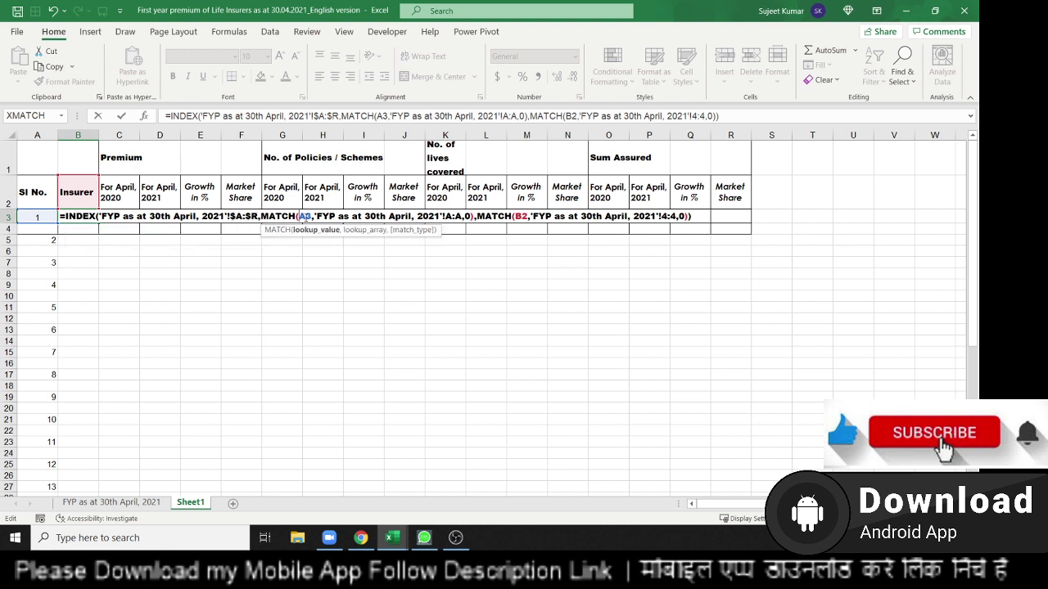
type("$")
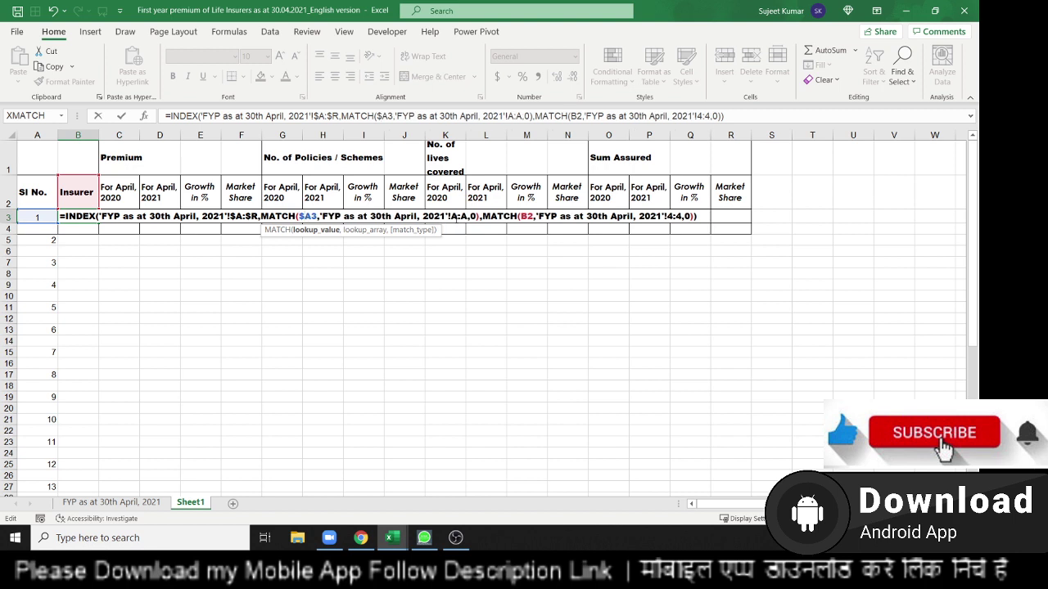
left_click(457, 216)
key("F4")
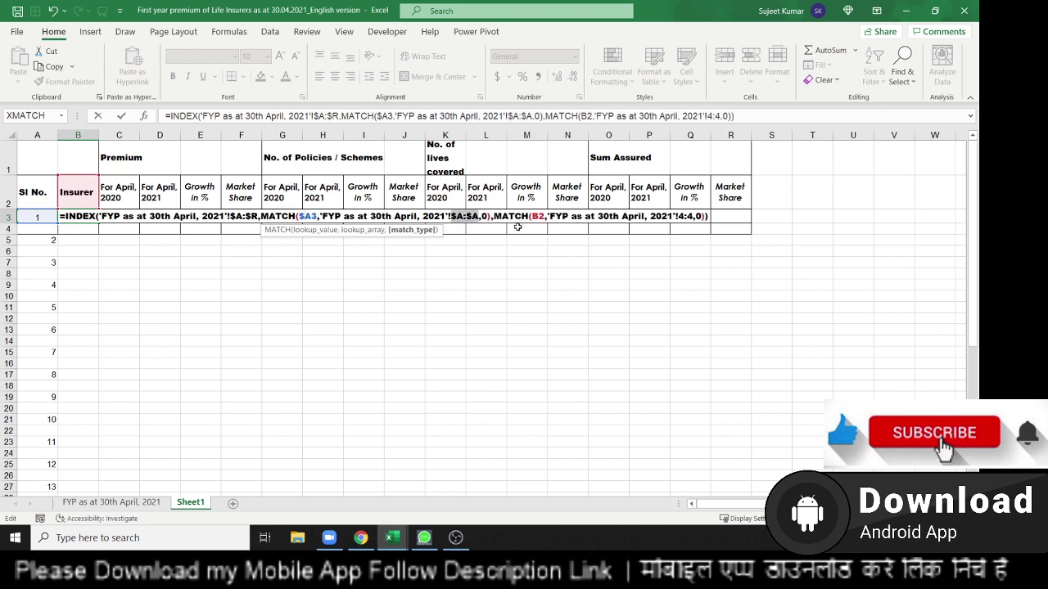
double_click(539, 216)
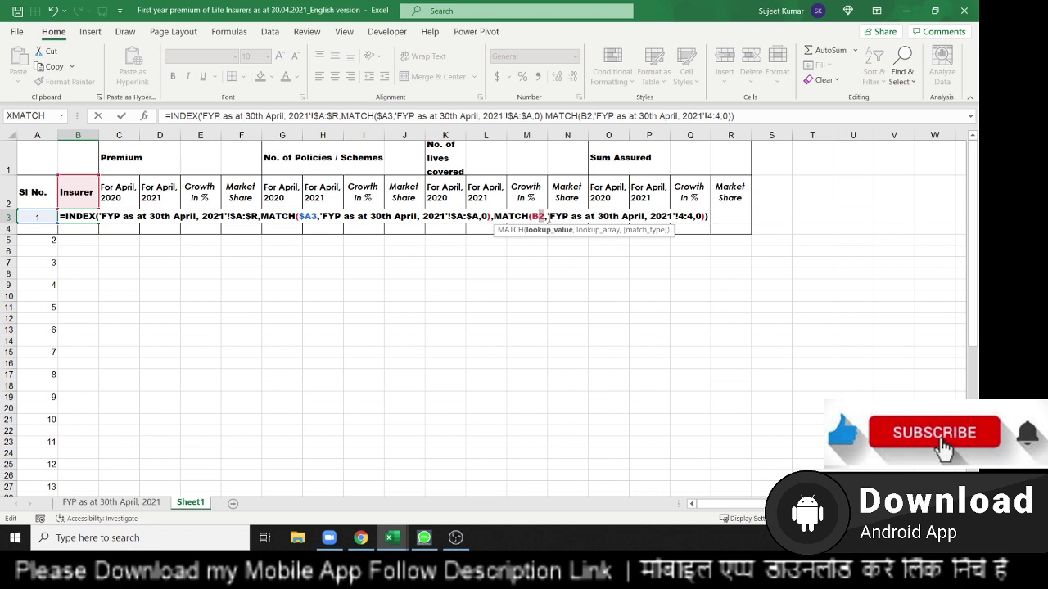
key("F4")
key("F4")
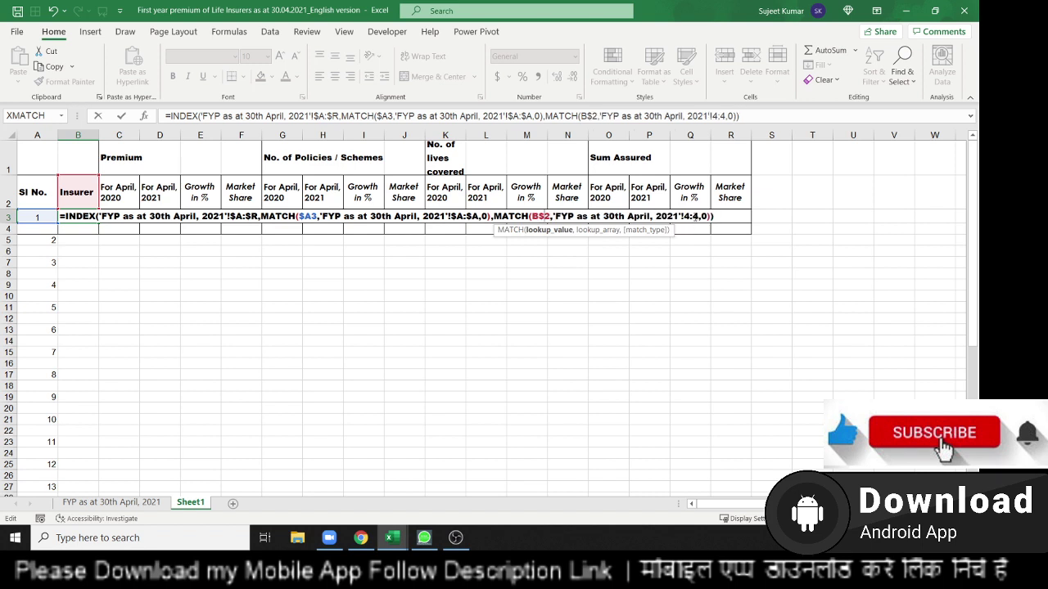
left_click(695, 216)
key("Return")
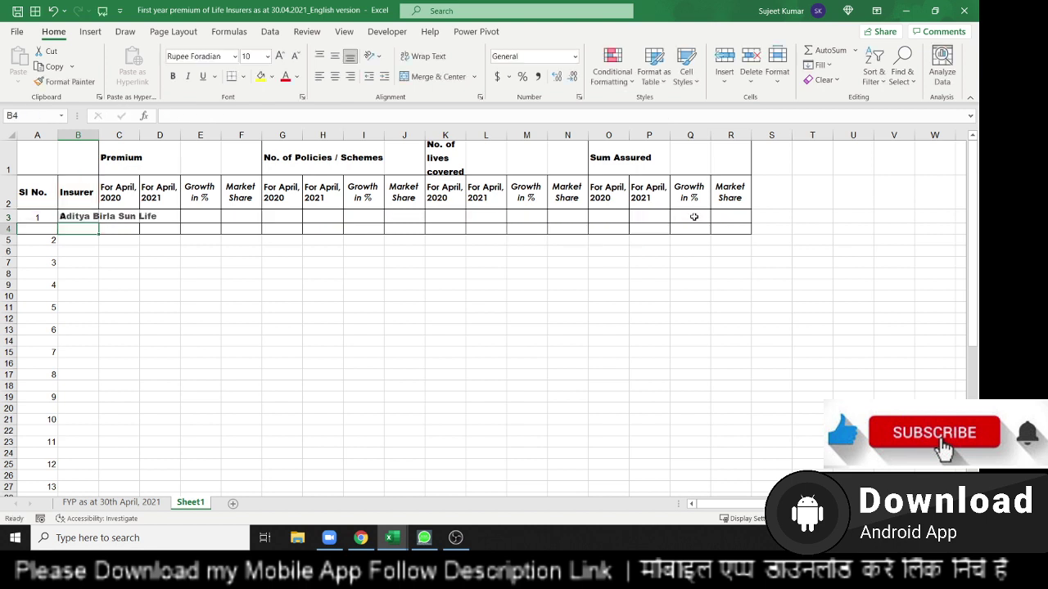
Fill B3's anchored formula across row 3 through column R
left_click(86, 216)
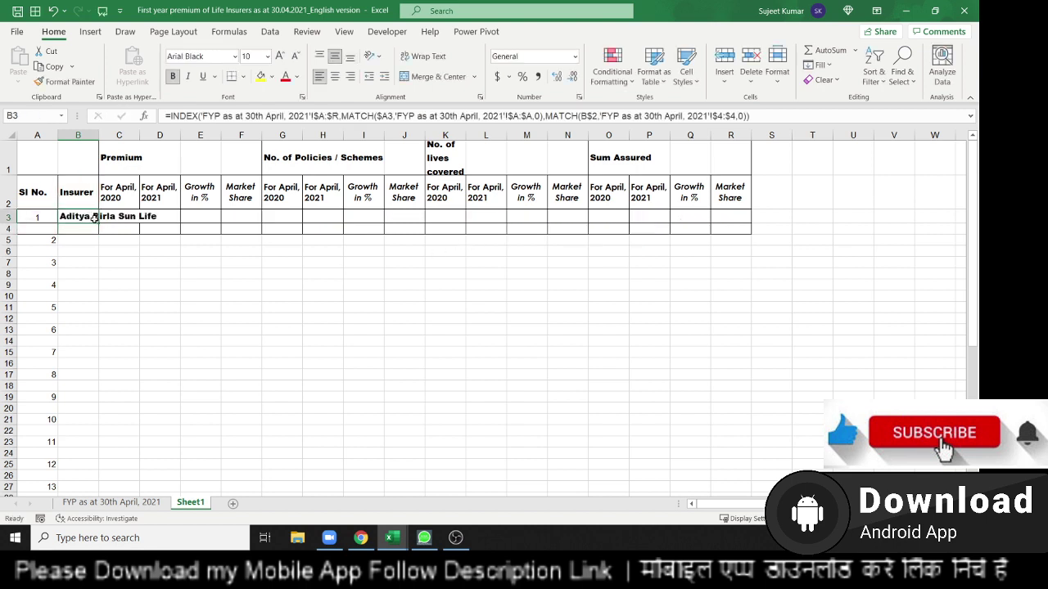
left_click_drag(96, 220, 751, 230)
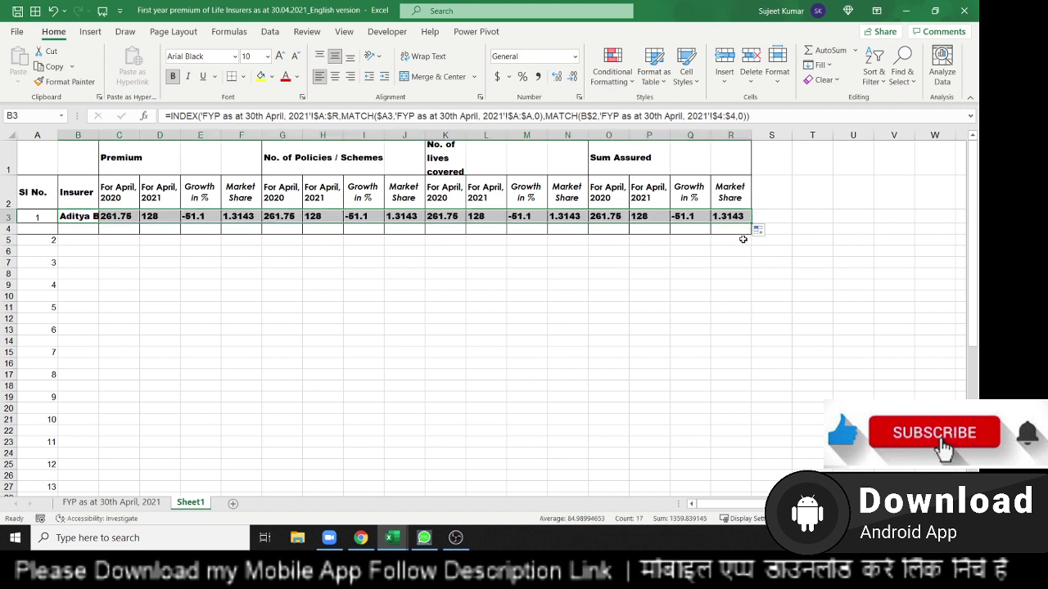
left_click(82, 215)
Build B4's Individual Non-Single Premium lookup (A3 match +2), autofit column B, fill to column R
left_click_drag(98, 225, 100, 237)
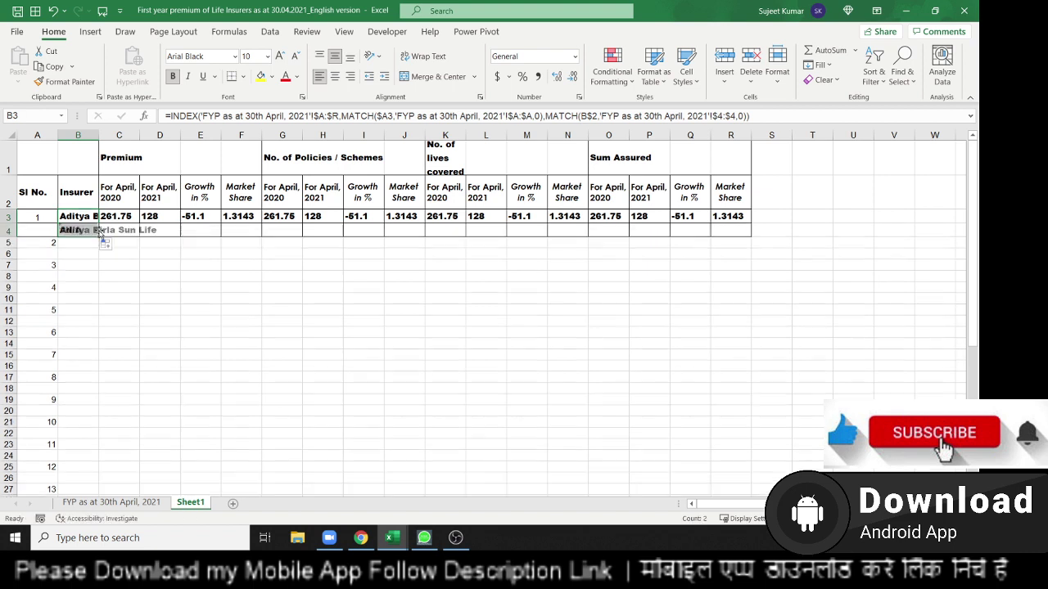
double_click(82, 232)
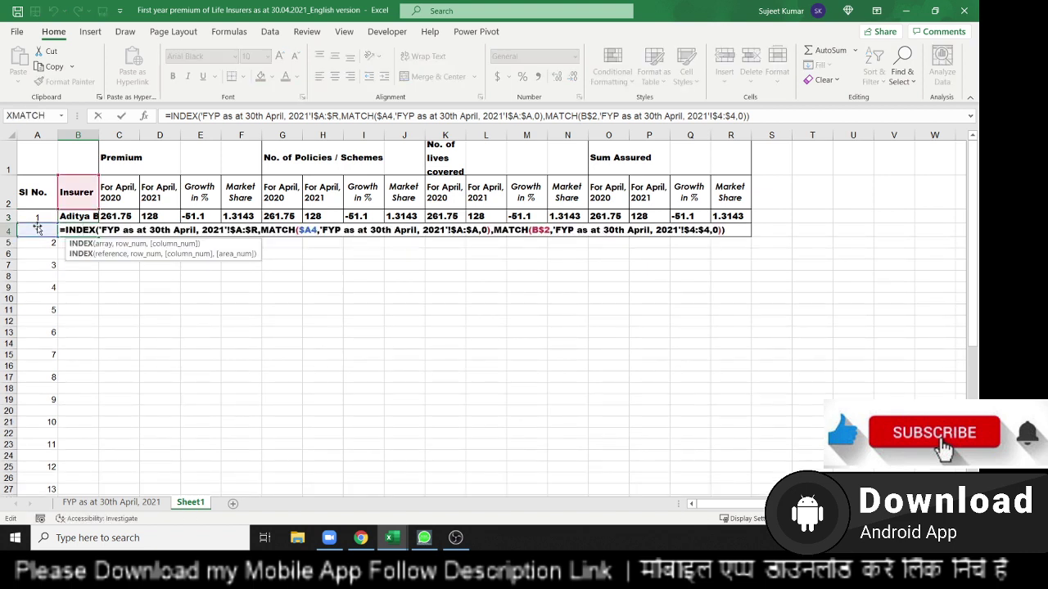
left_click_drag(45, 227, 45, 215)
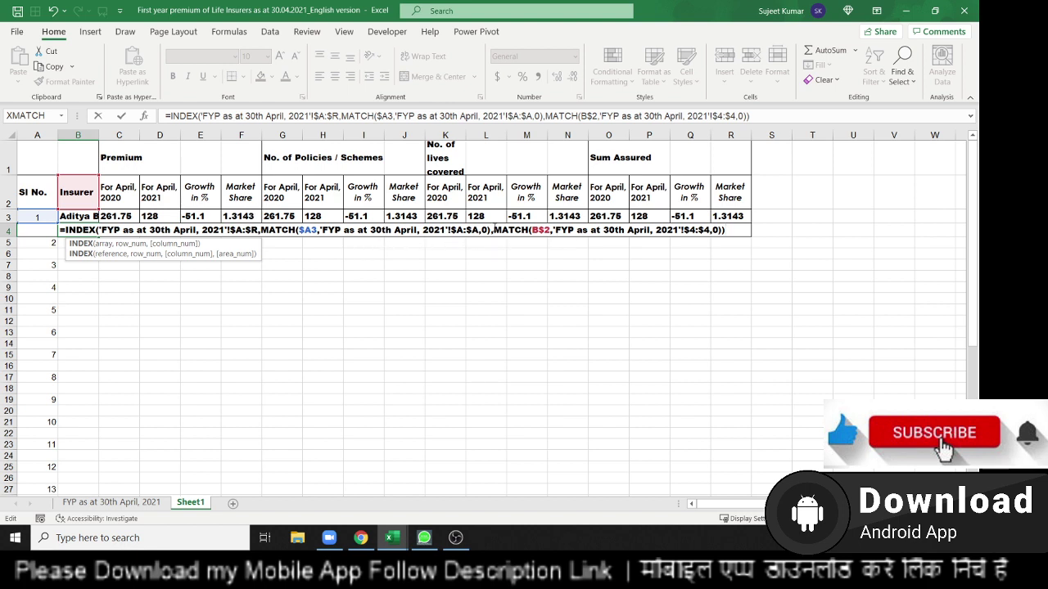
left_click(491, 230)
type("+2")
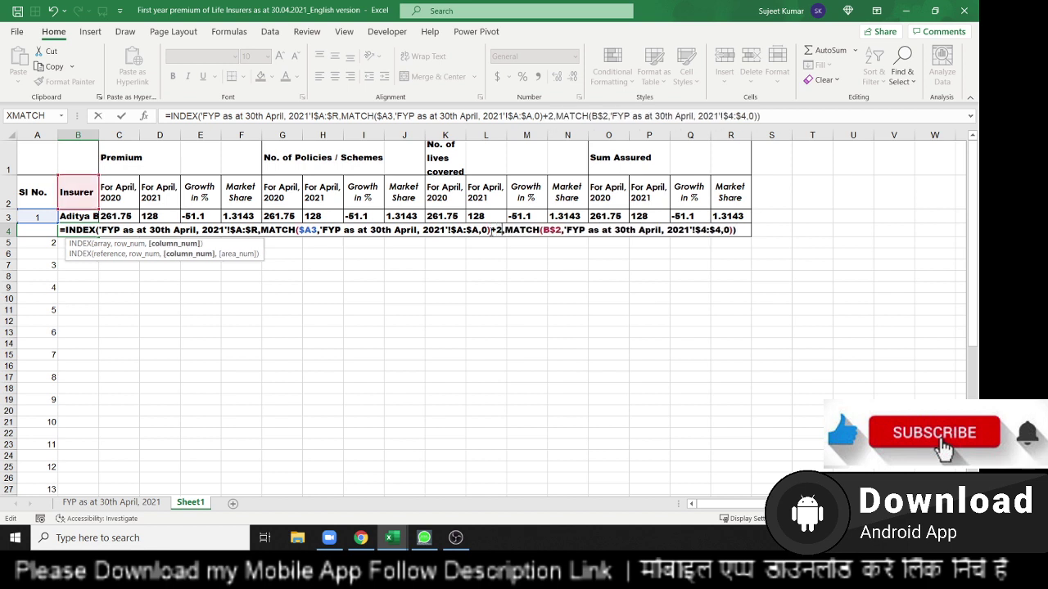
key("ctrl+Return")
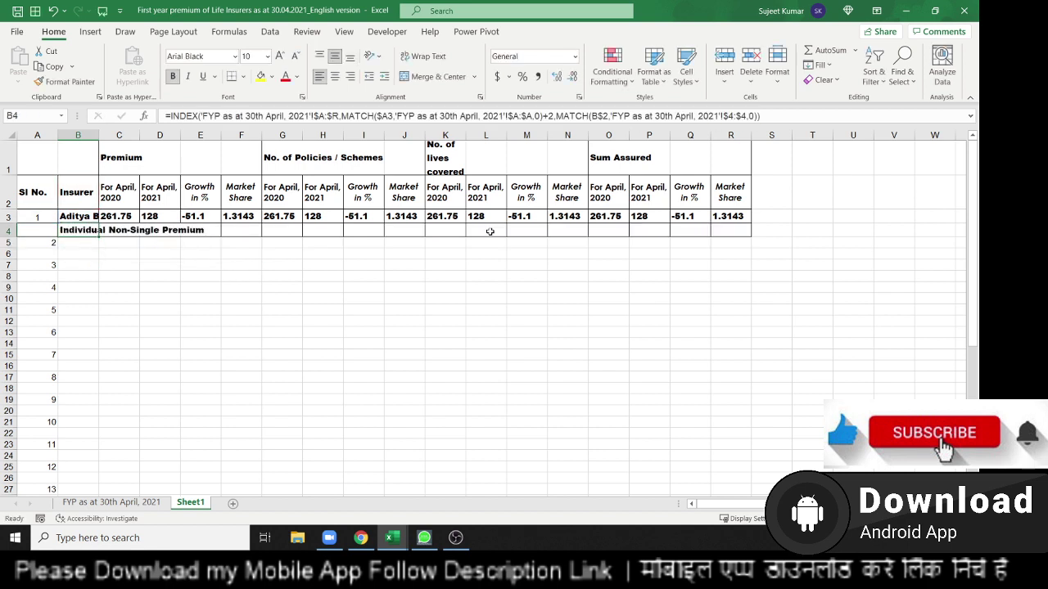
double_click(99, 135)
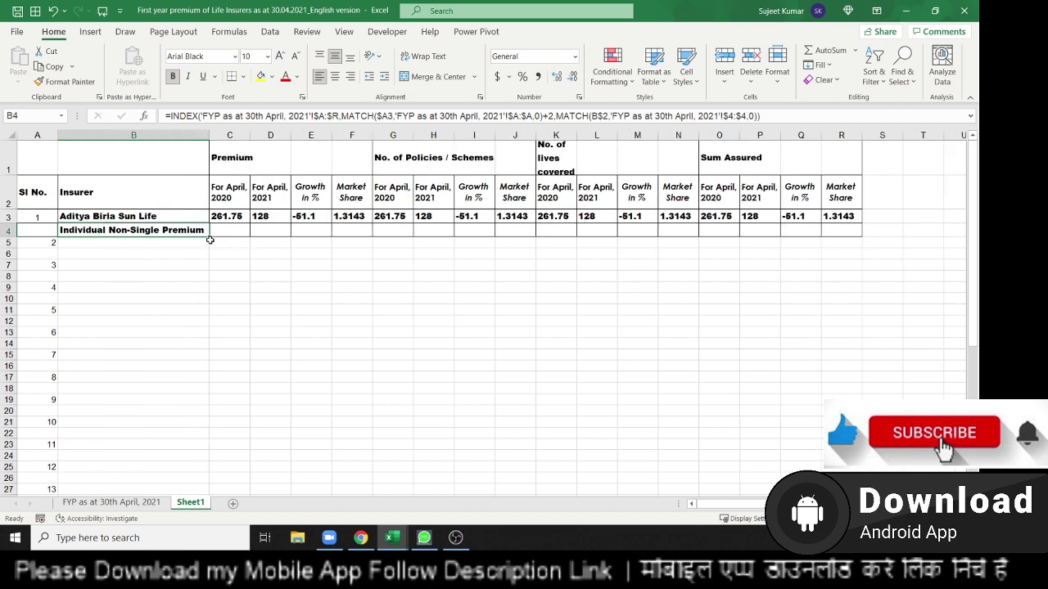
left_click_drag(210, 237, 871, 279)
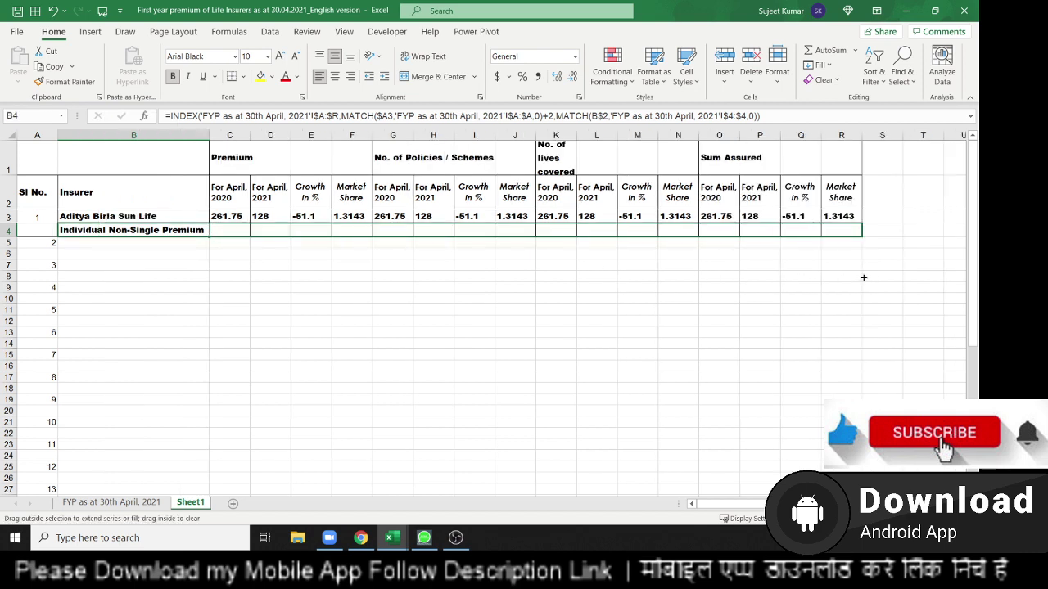
Fill rows 3–4 (B3:R4) down to row 45 to cover all 22 insurers
left_click(115, 216)
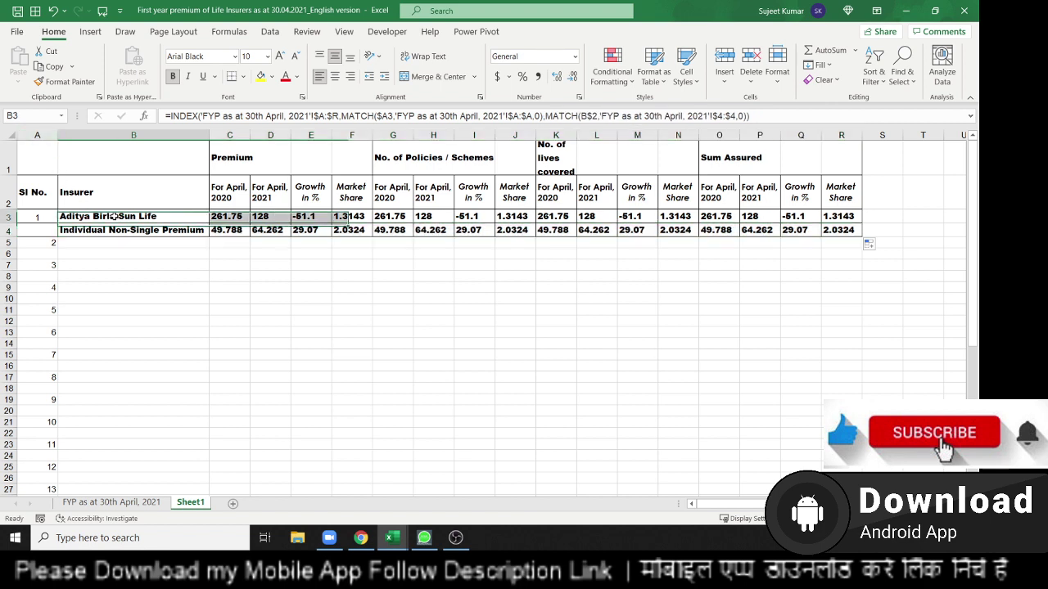
mouse_move(115, 216)
left_mouse_down()
mouse_move(831, 230)
mouse_move(862, 399)
left_mouse_up()
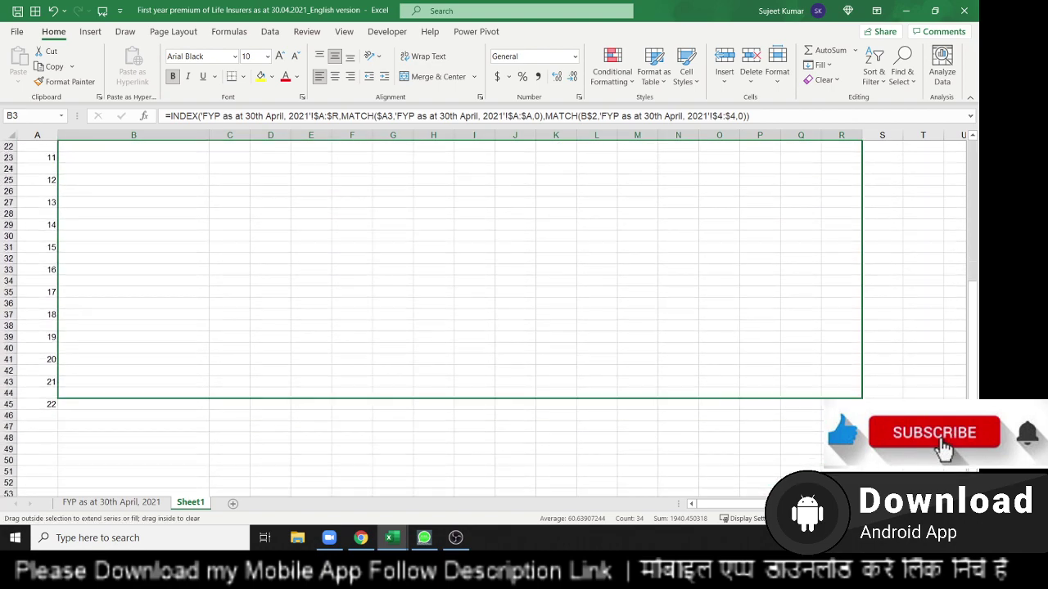
left_click_drag(861, 399, 861, 409)
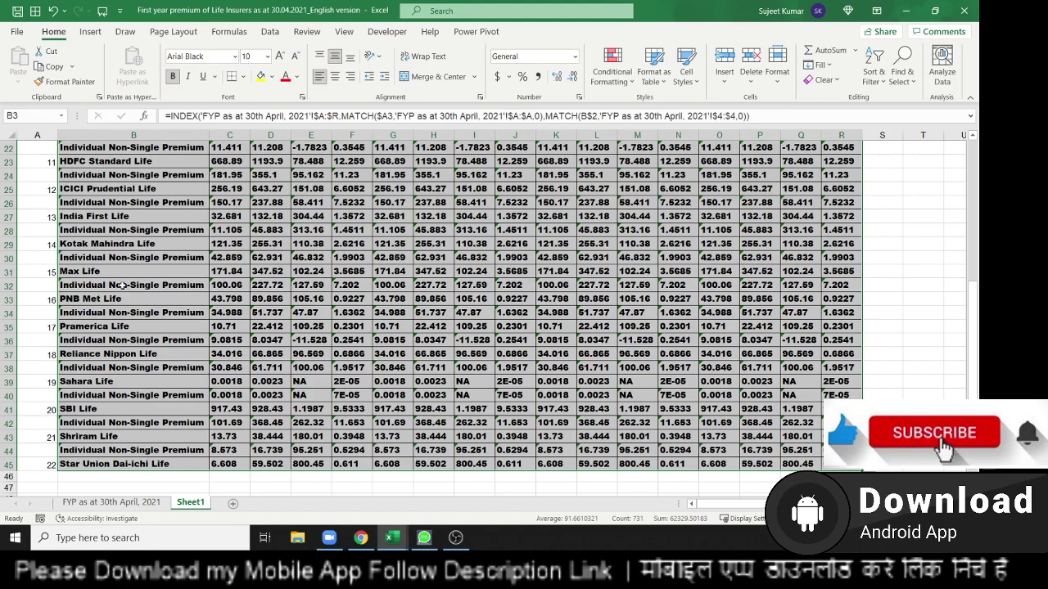
scroll(121, 285, "up", 4)
scroll(121, 285, "up", 3)
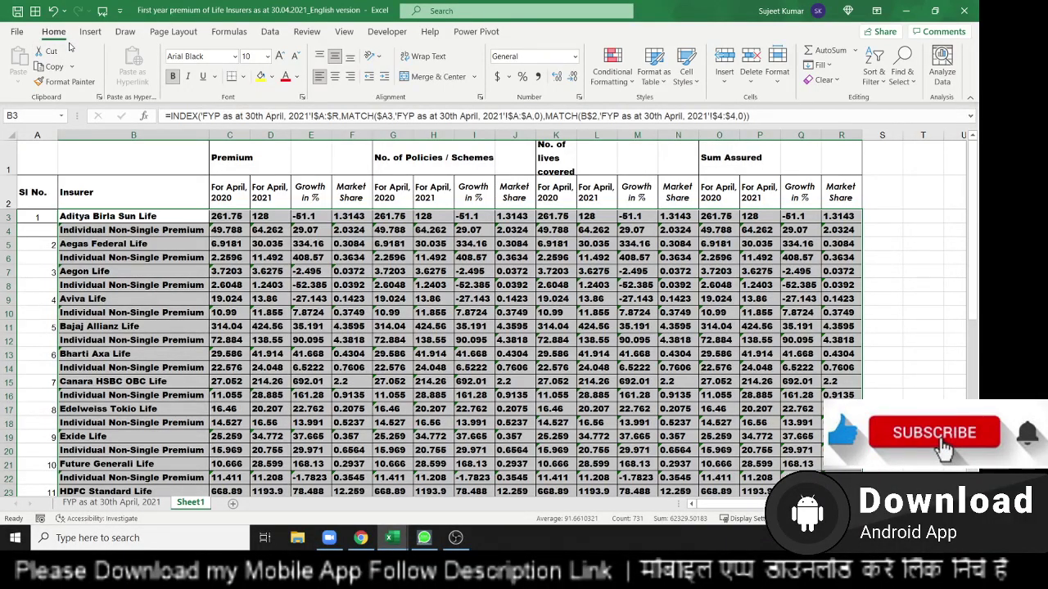
Toggle bold off and back on the selected table, briefly opening a new workbook
key("ctrl+b")
key("ctrl+n")
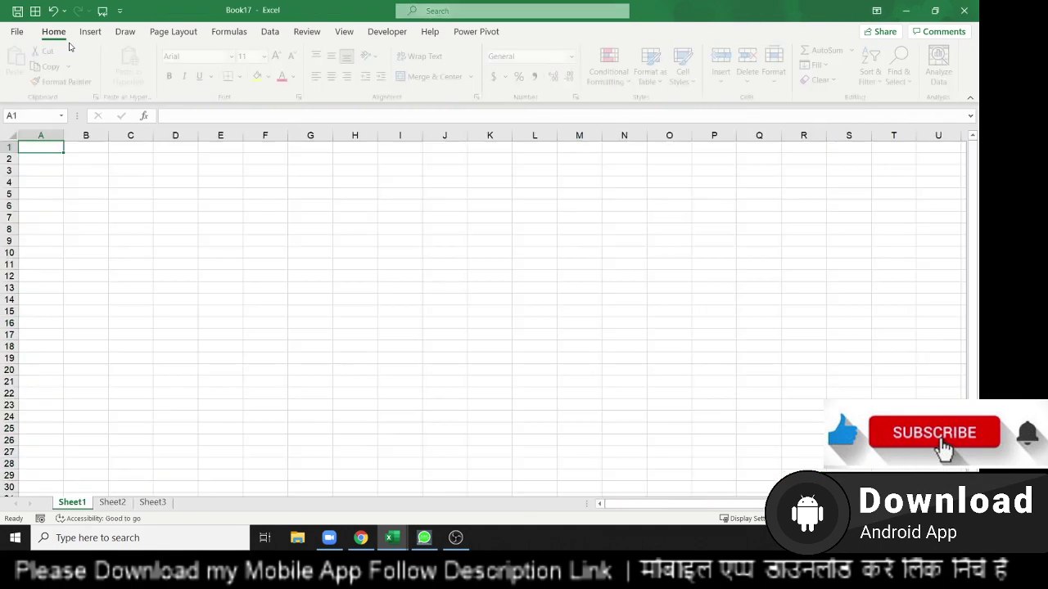
key("alt+Tab")
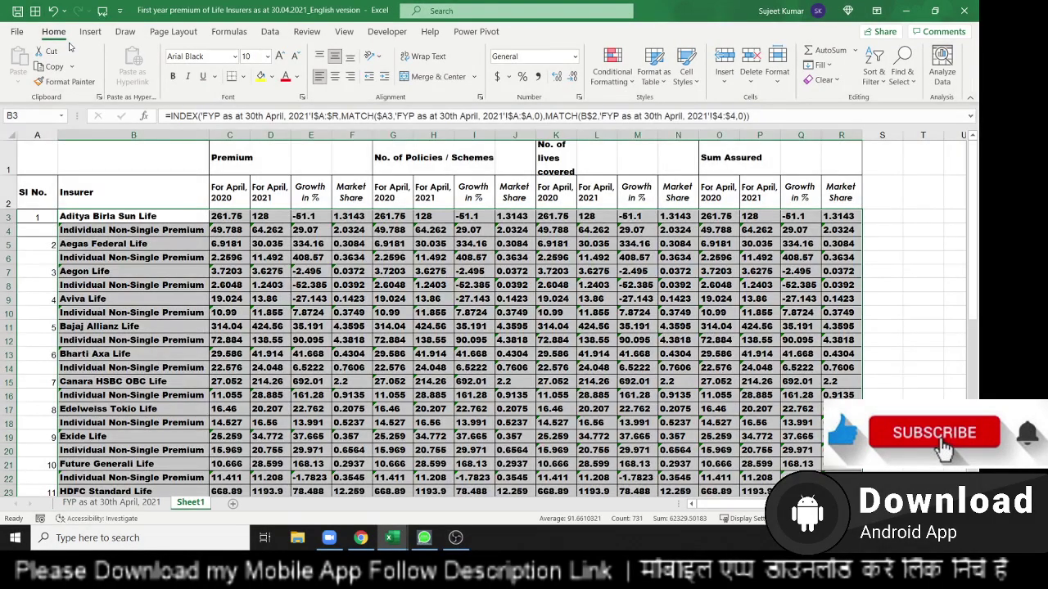
key("ctrl+b")
Check the formulas in B10, B3 and B4, then minimize Excel to the desktop
left_click(160, 311)
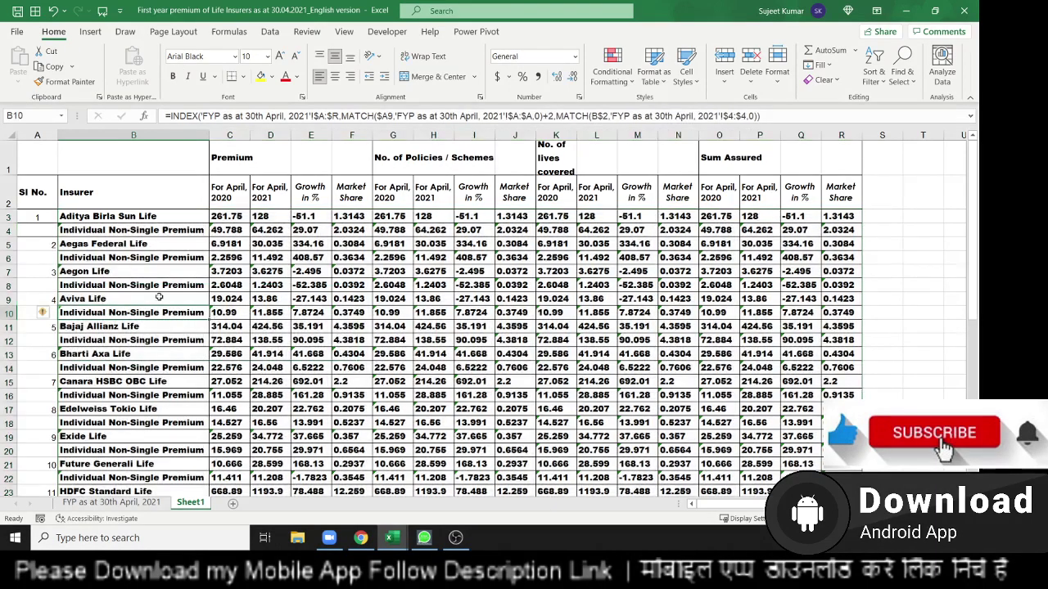
left_click(73, 217)
scroll(444, 321, "down", 4)
scroll(445, 321, "down", 2)
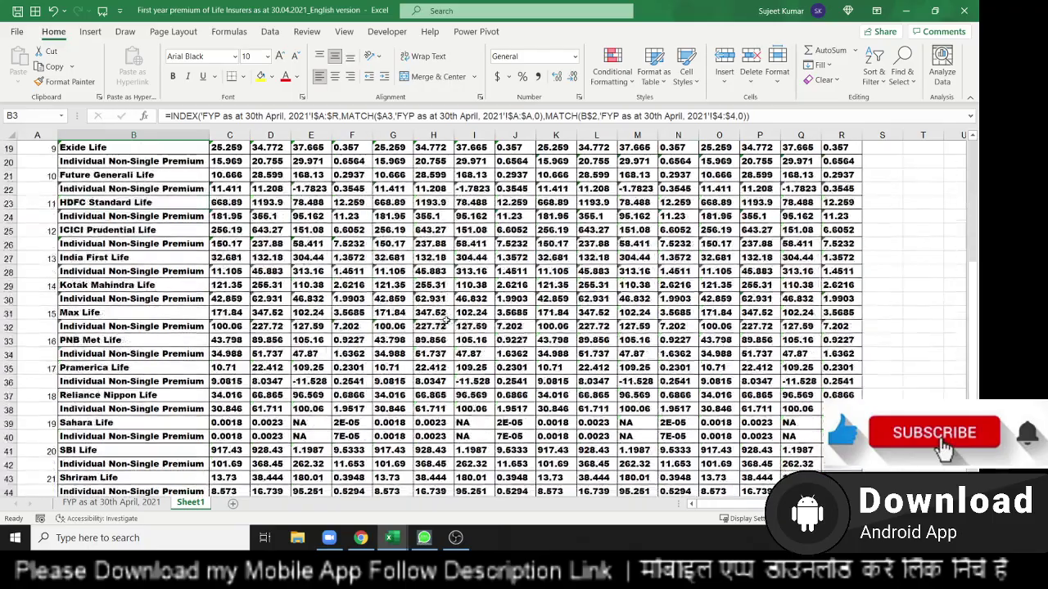
scroll(445, 321, "down", 3)
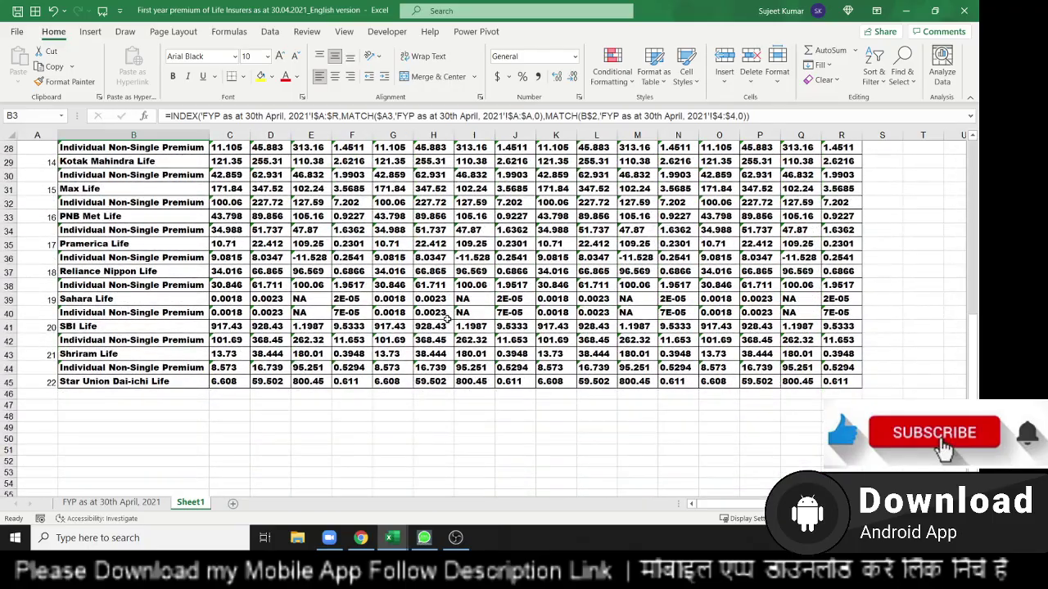
scroll(446, 318, "up", 2)
scroll(446, 317, "up", 3)
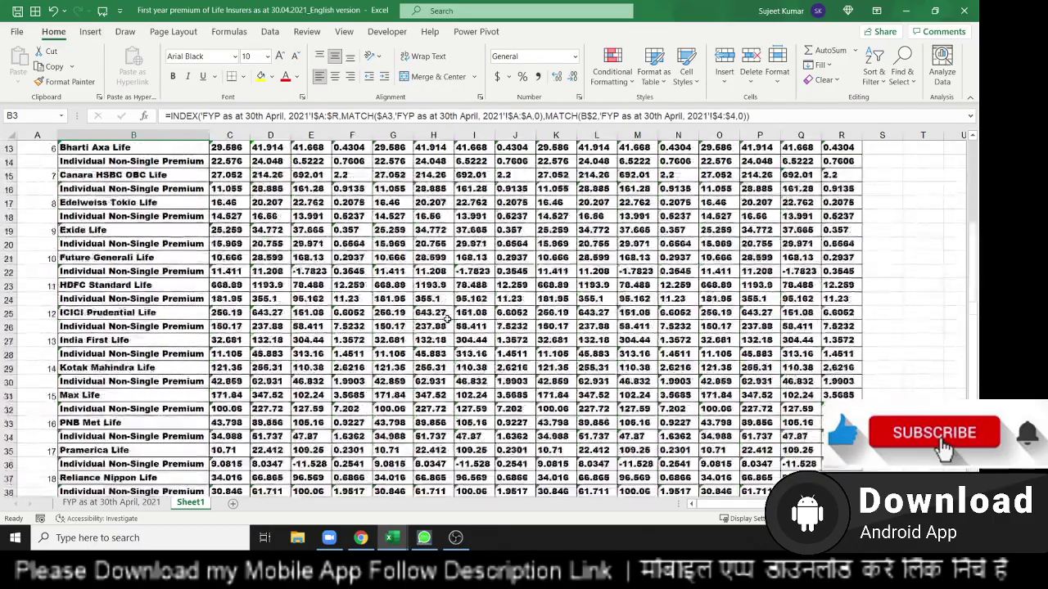
scroll(446, 318, "up", 4)
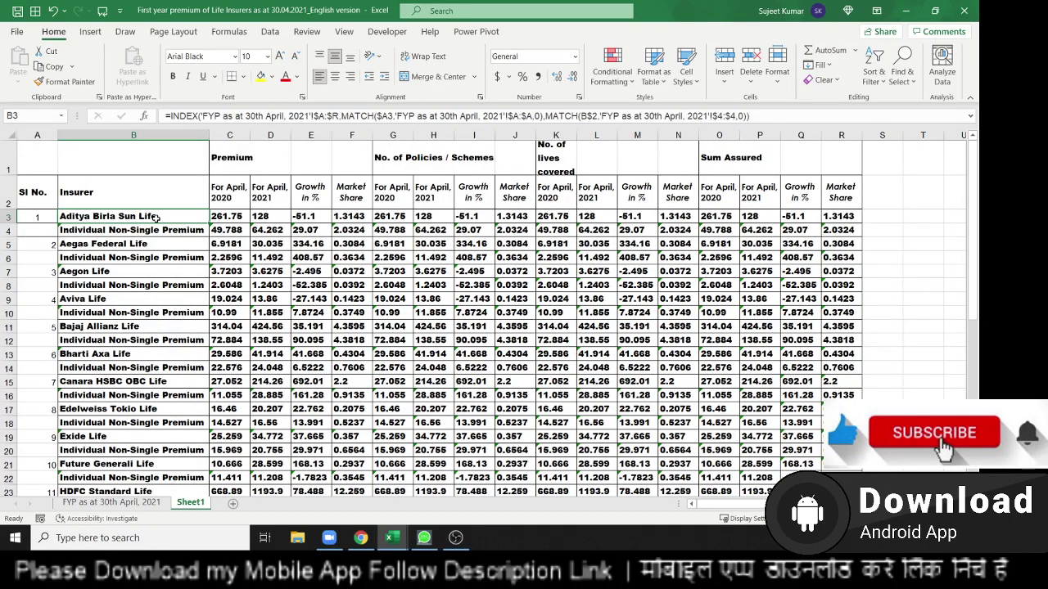
left_click(130, 228)
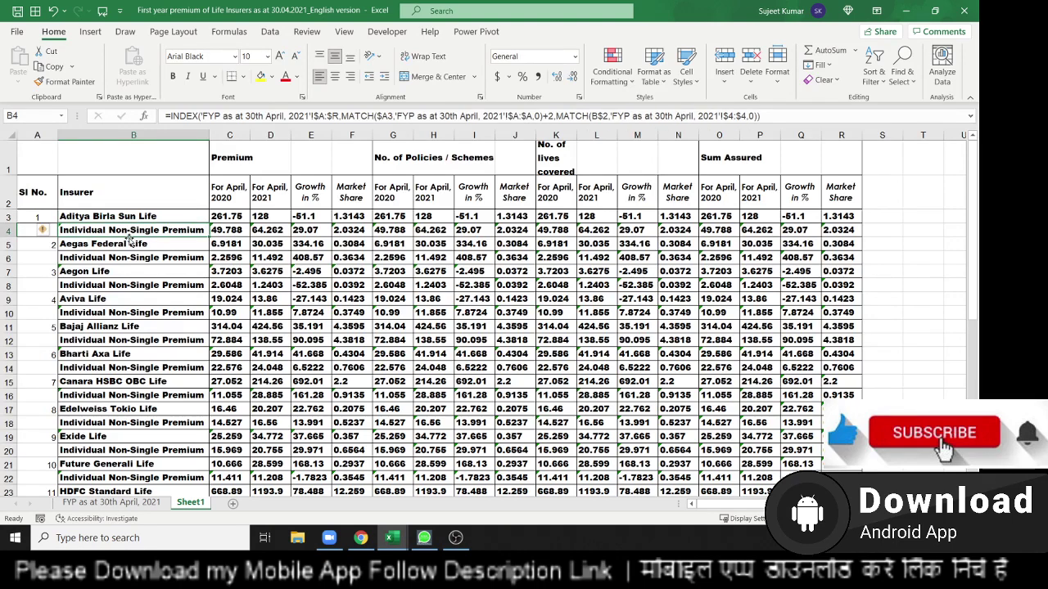
key("super+d")
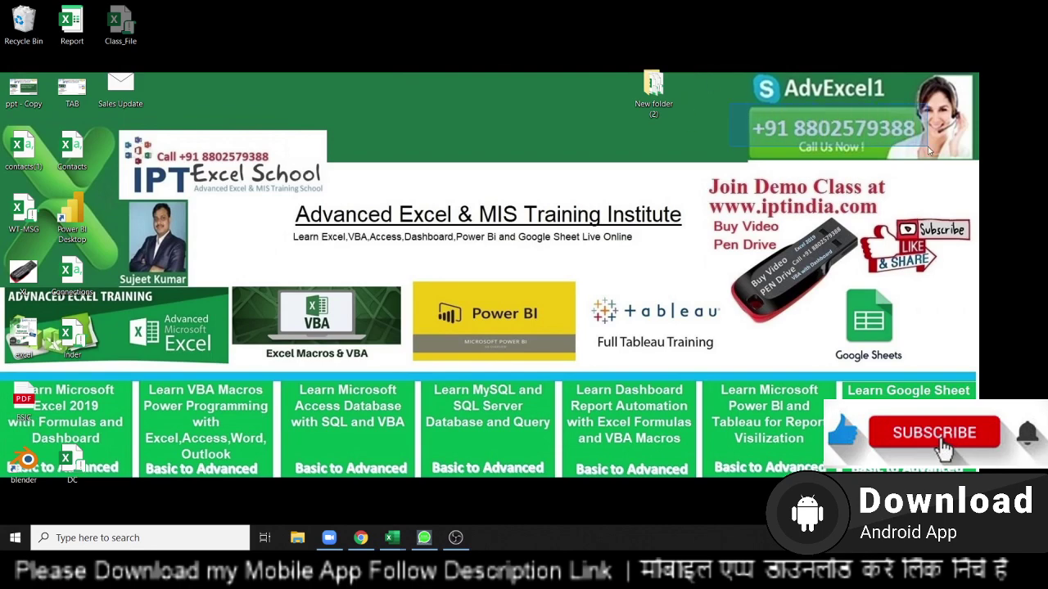
Bring up Chrome and open a student's chat on the Messages page
left_click(361, 538)
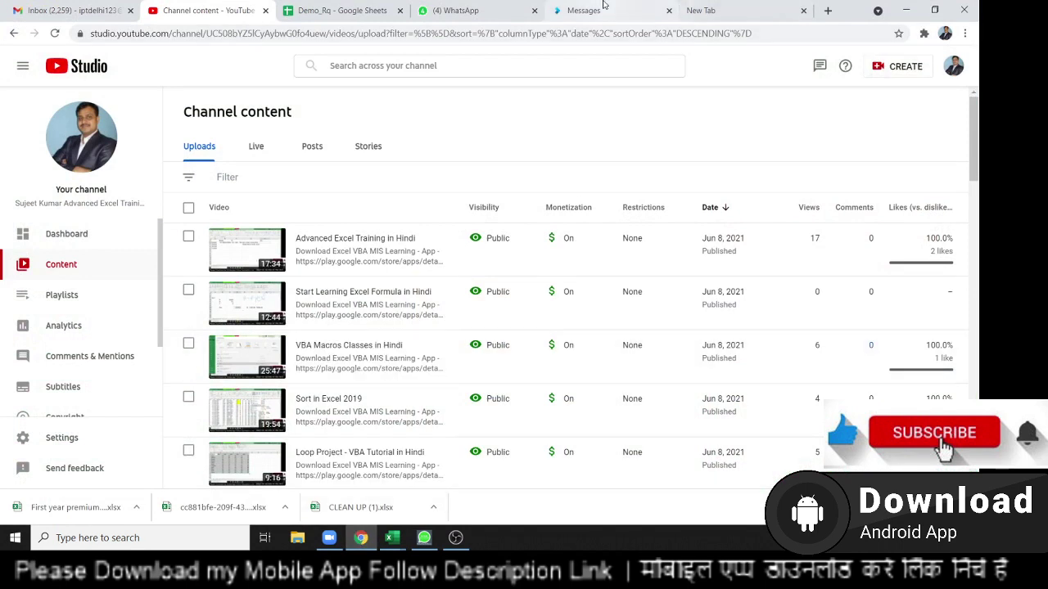
left_click(596, 10)
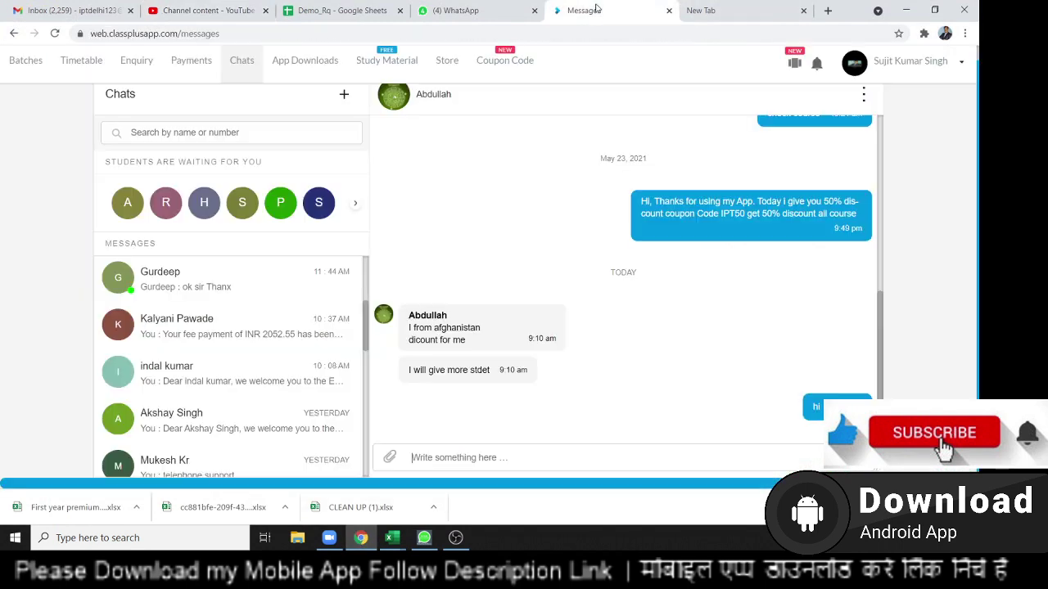
left_click(188, 299)
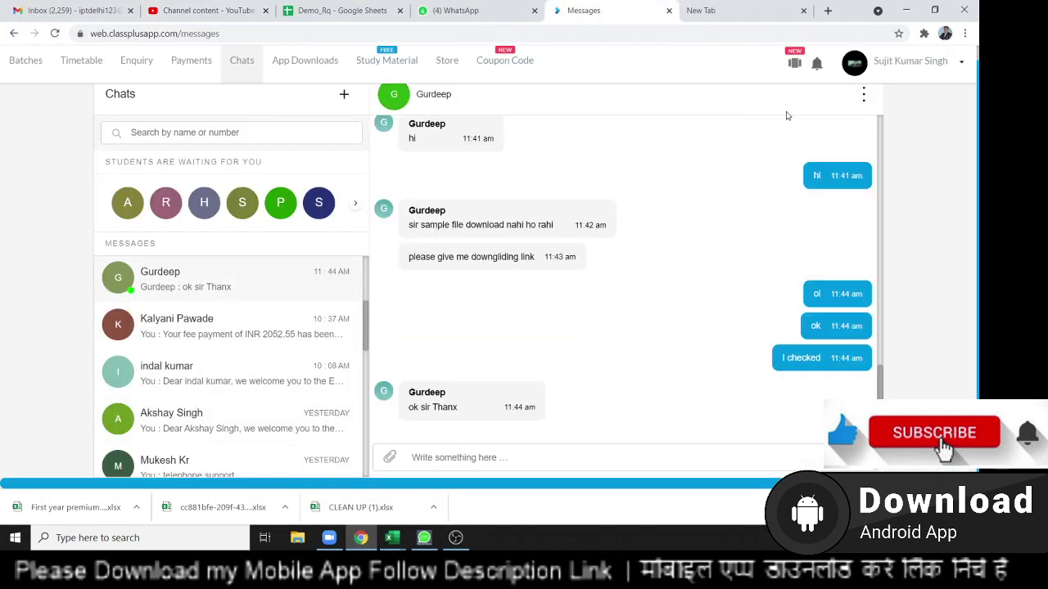
In the new tab, paste and load the EXCEL MIS TRAINING Play Store link
left_click(745, 10)
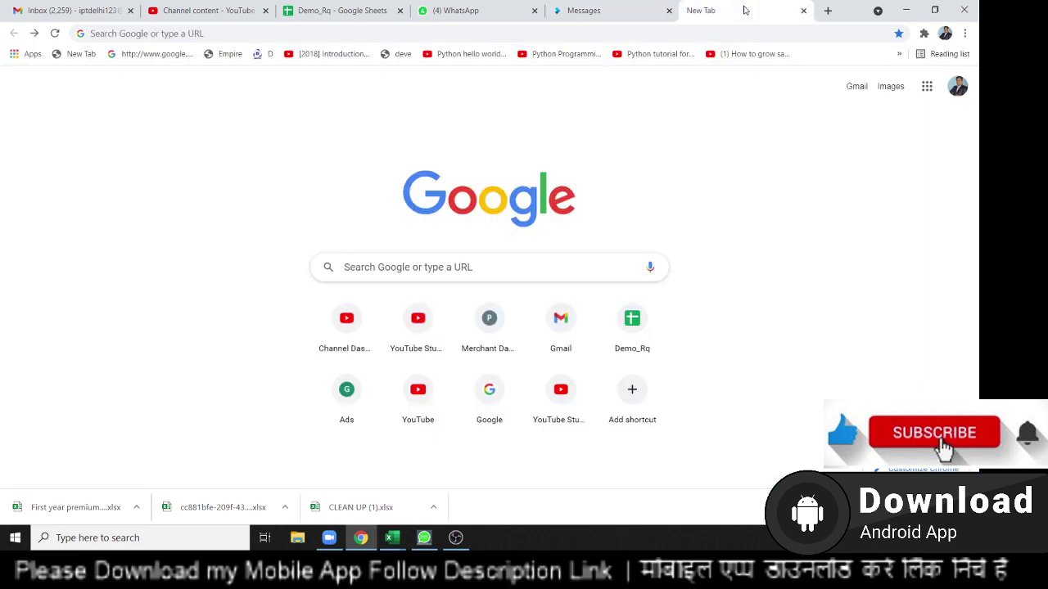
left_click(699, 33)
type("apl")
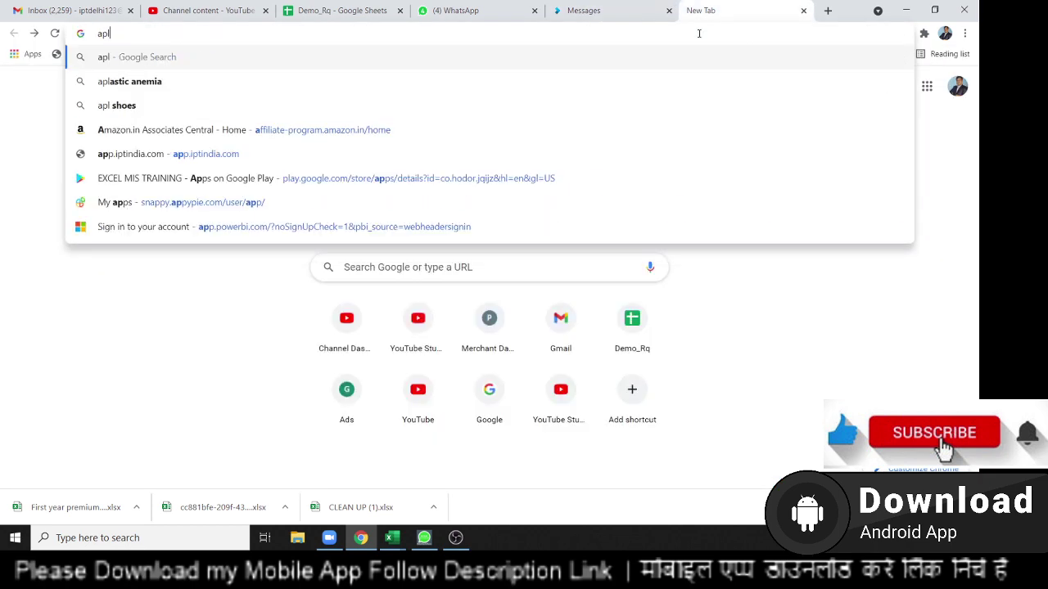
key("BackSpace")
key("BackSpace")
key("BackSpace")
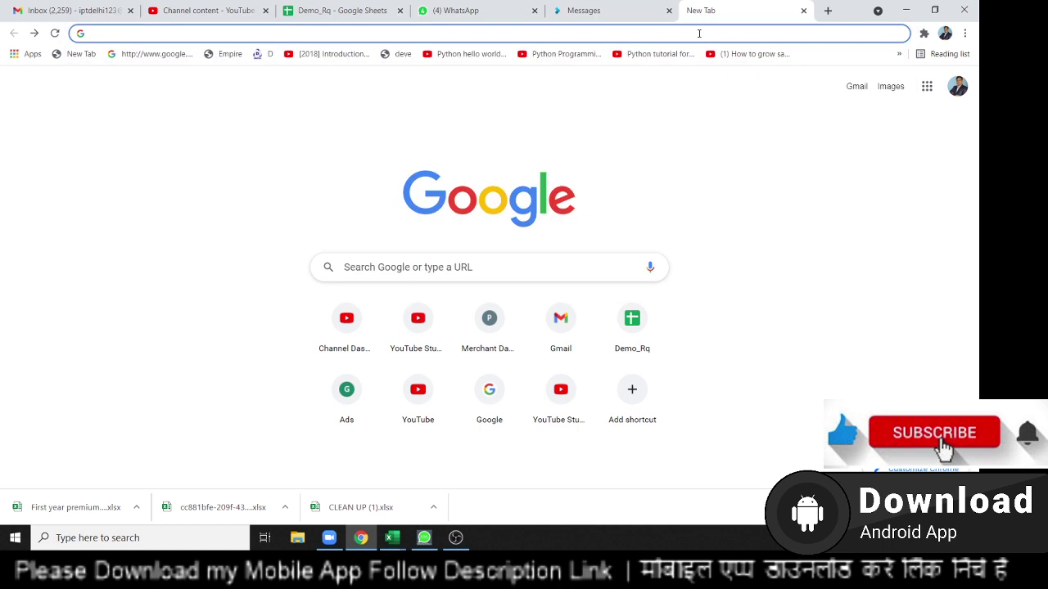
key("ctrl+v")
key("Return")
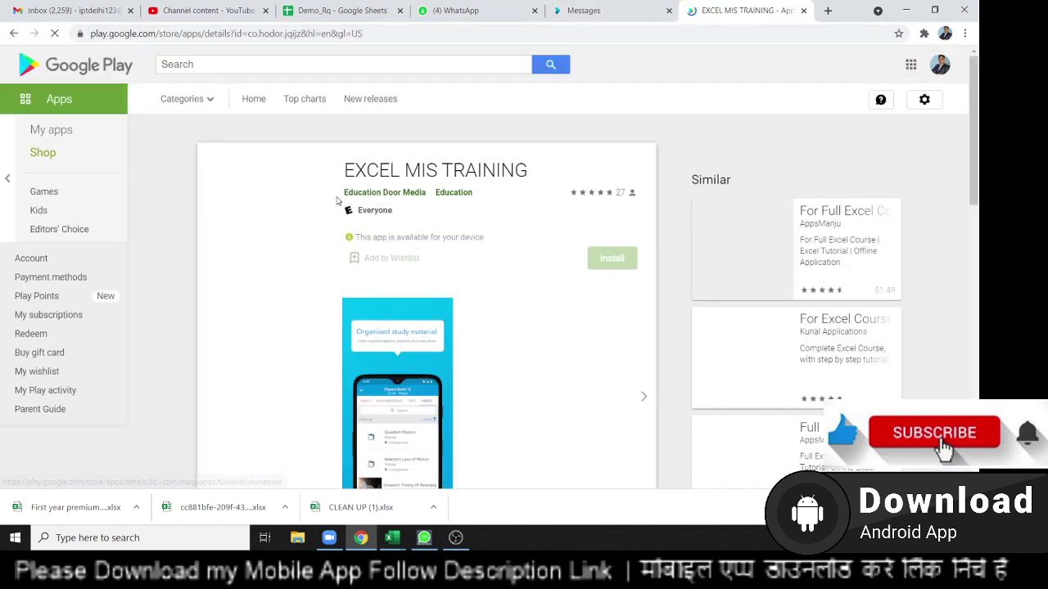
Select the EXCEL MIS TRAINING app title, then return to the Messages chat page
triple_click(383, 170)
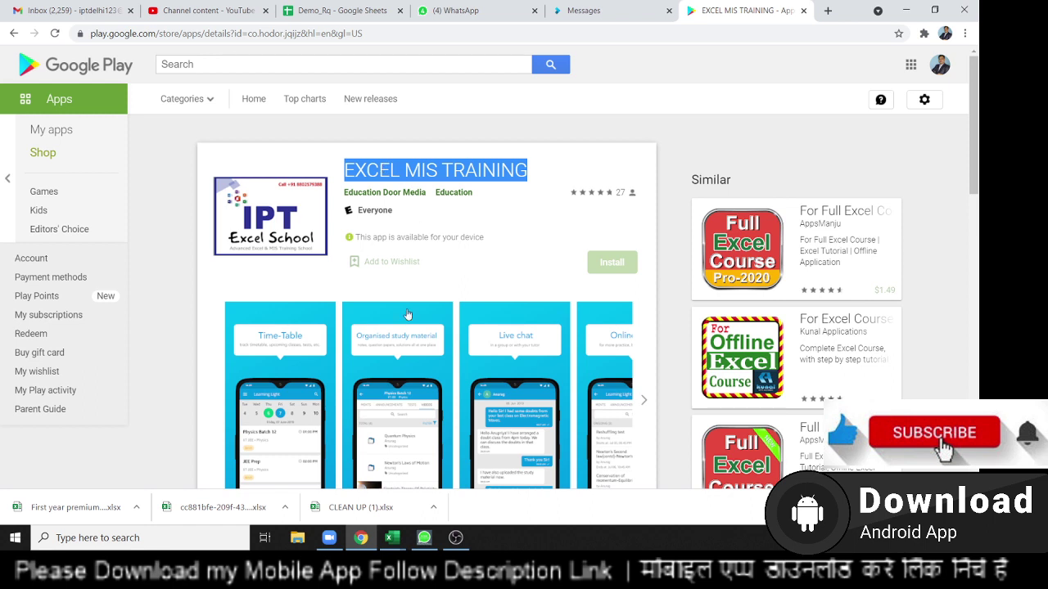
left_click(581, 13)
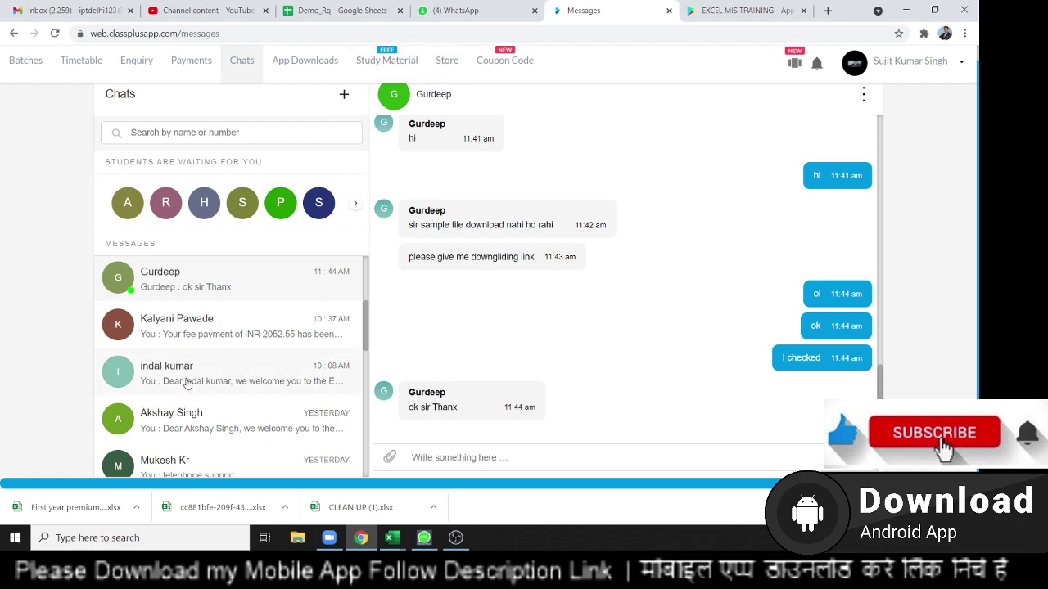
Scroll the chat list, then minimize Chrome to reveal the desktop
scroll(187, 385, "down", 2)
scroll(186, 385, "up", 3)
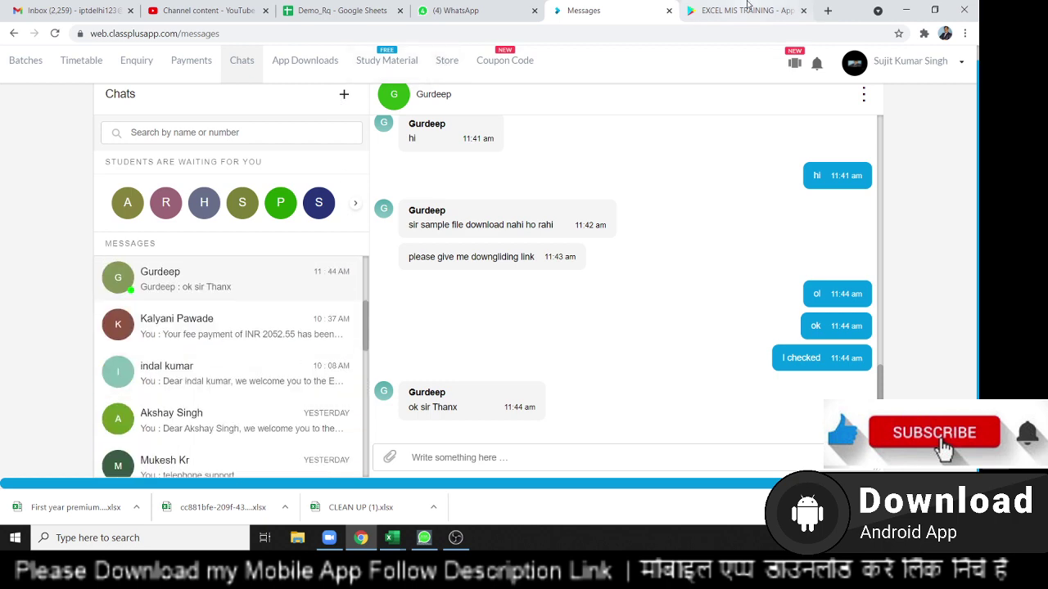
left_click(907, 10)
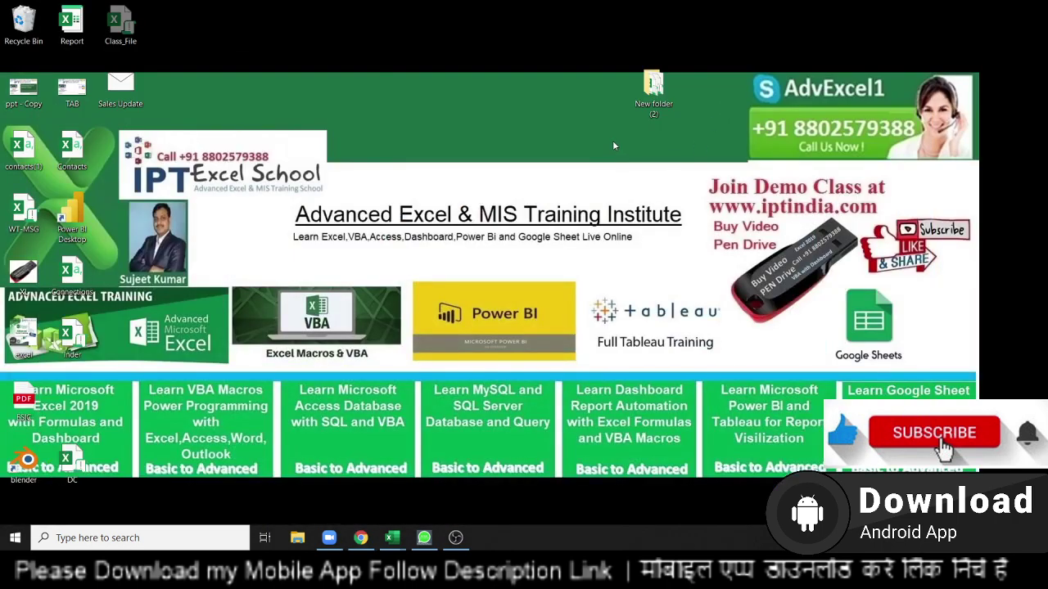